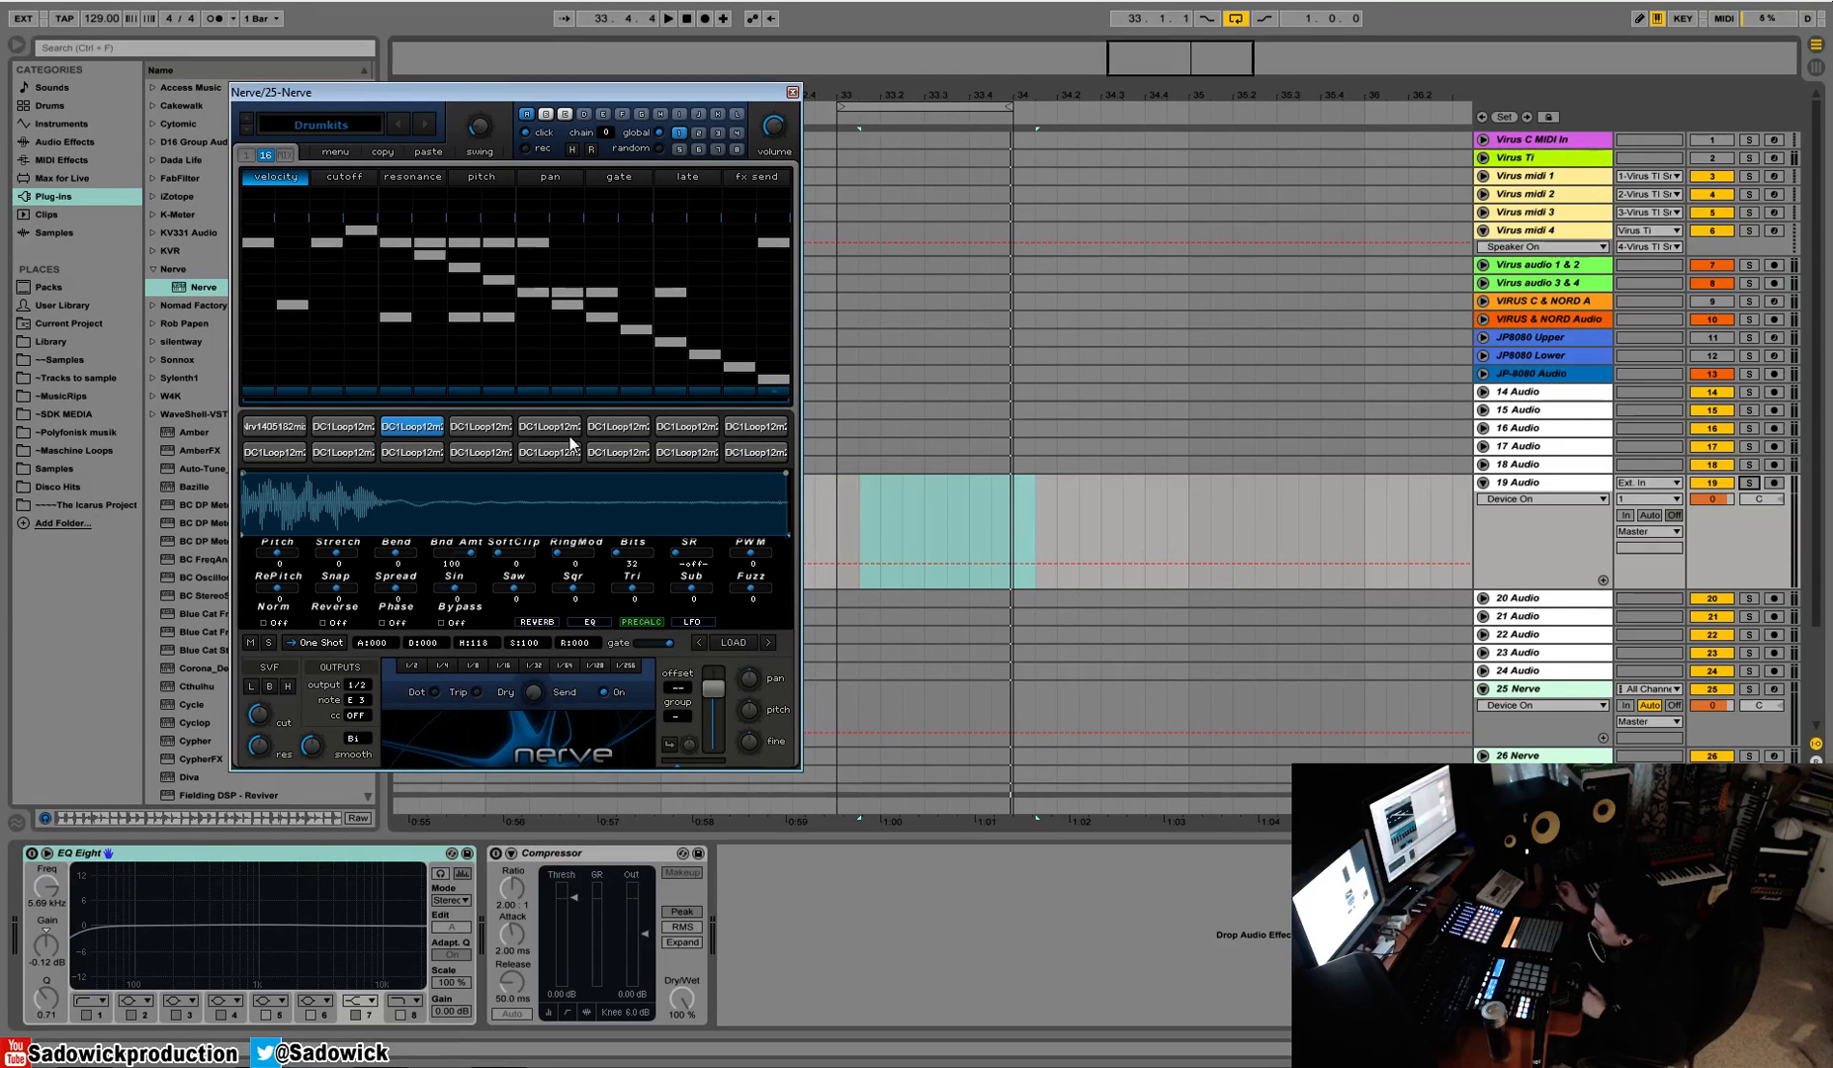
# Step: Play the drum pattern briefly and audition the sounds on the third and fourth pads
pyautogui.press('space')
pyautogui.press('space')
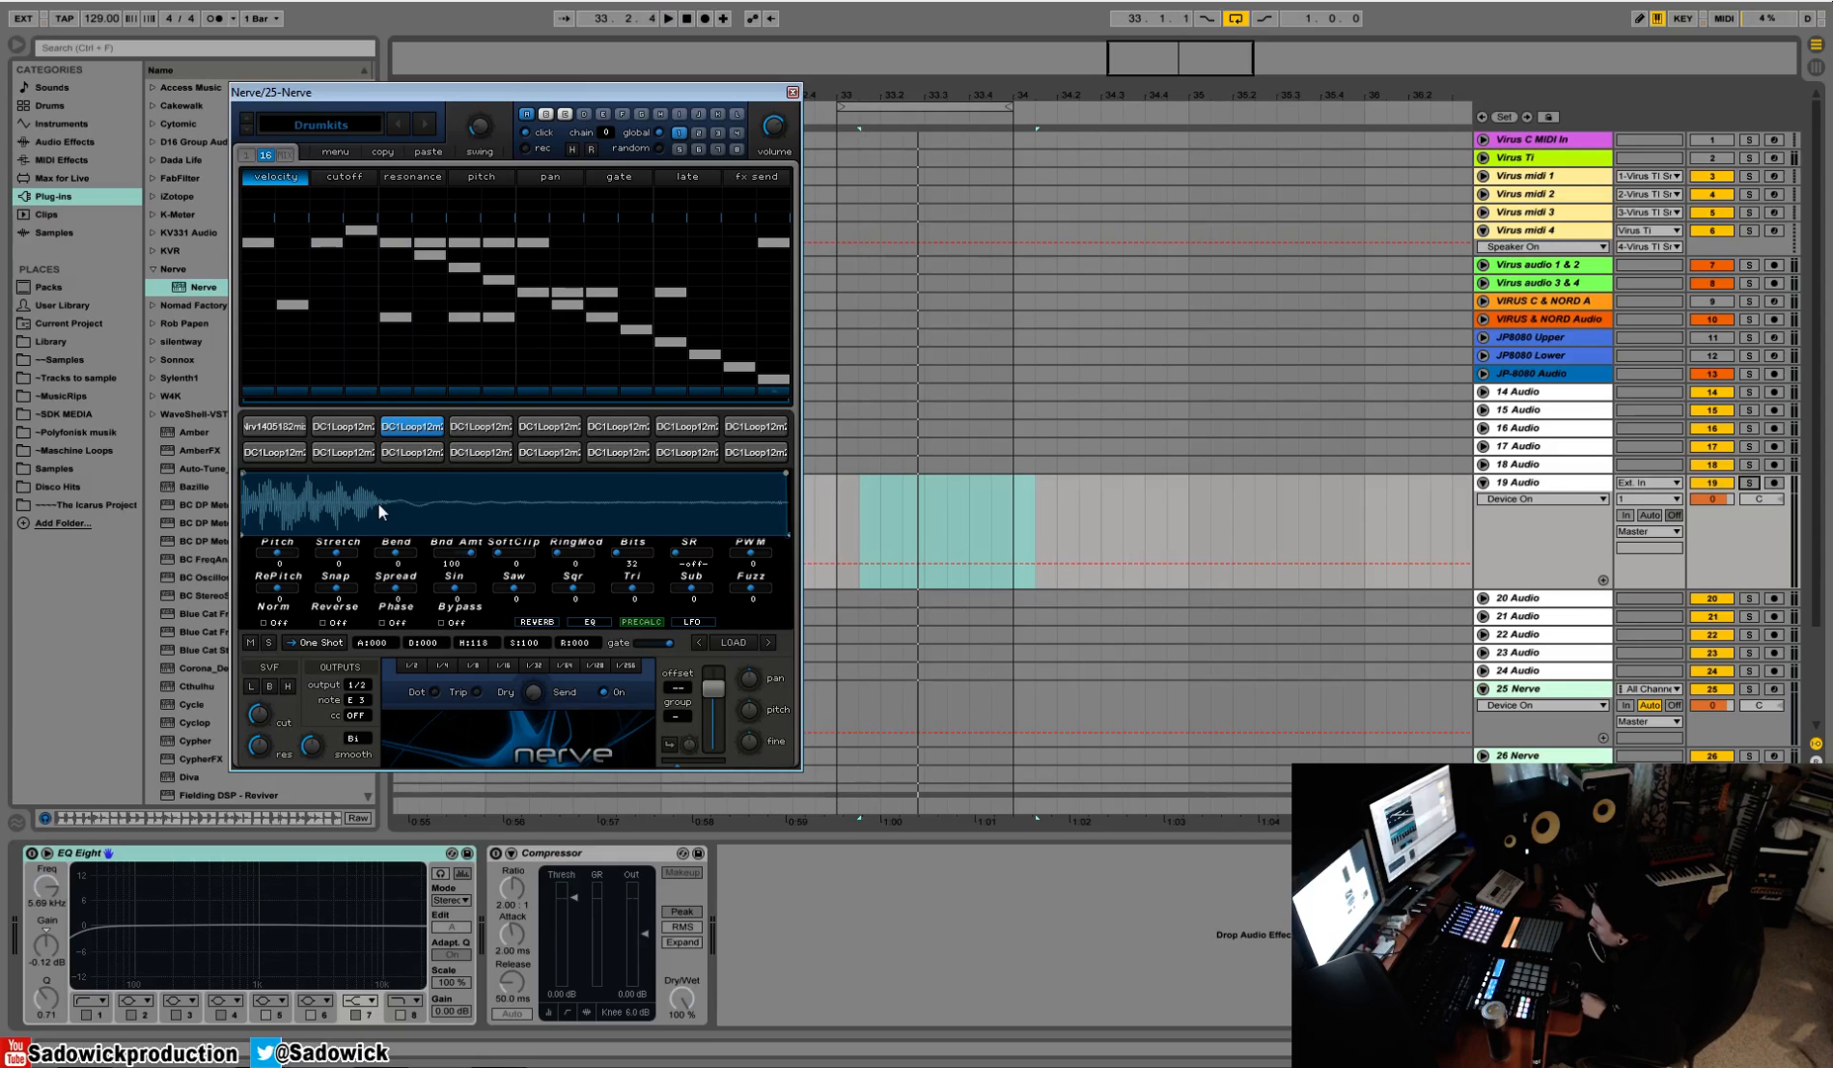
pyautogui.click(423, 429)
pyautogui.click(476, 431)
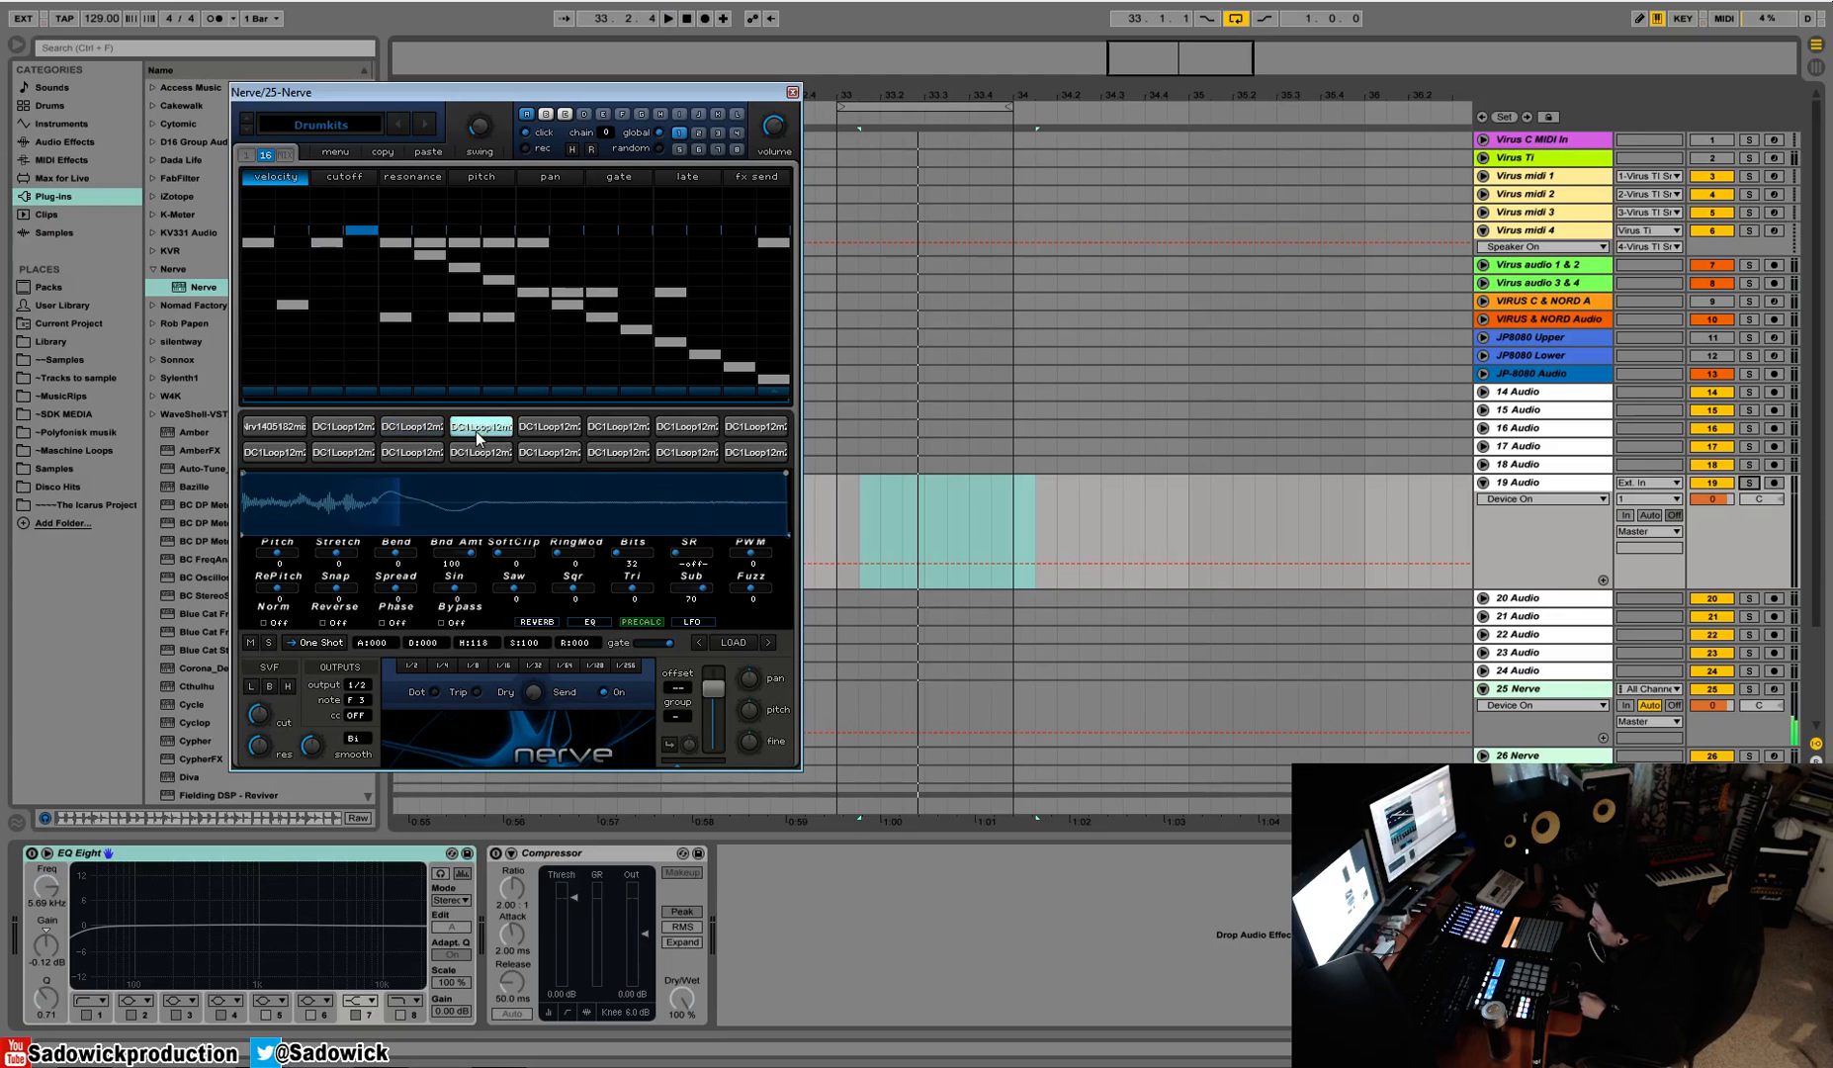
# Step: Export the second pad's sound as a one-shot clip onto track 19 Audio and delete that clip
pyautogui.click(329, 430)
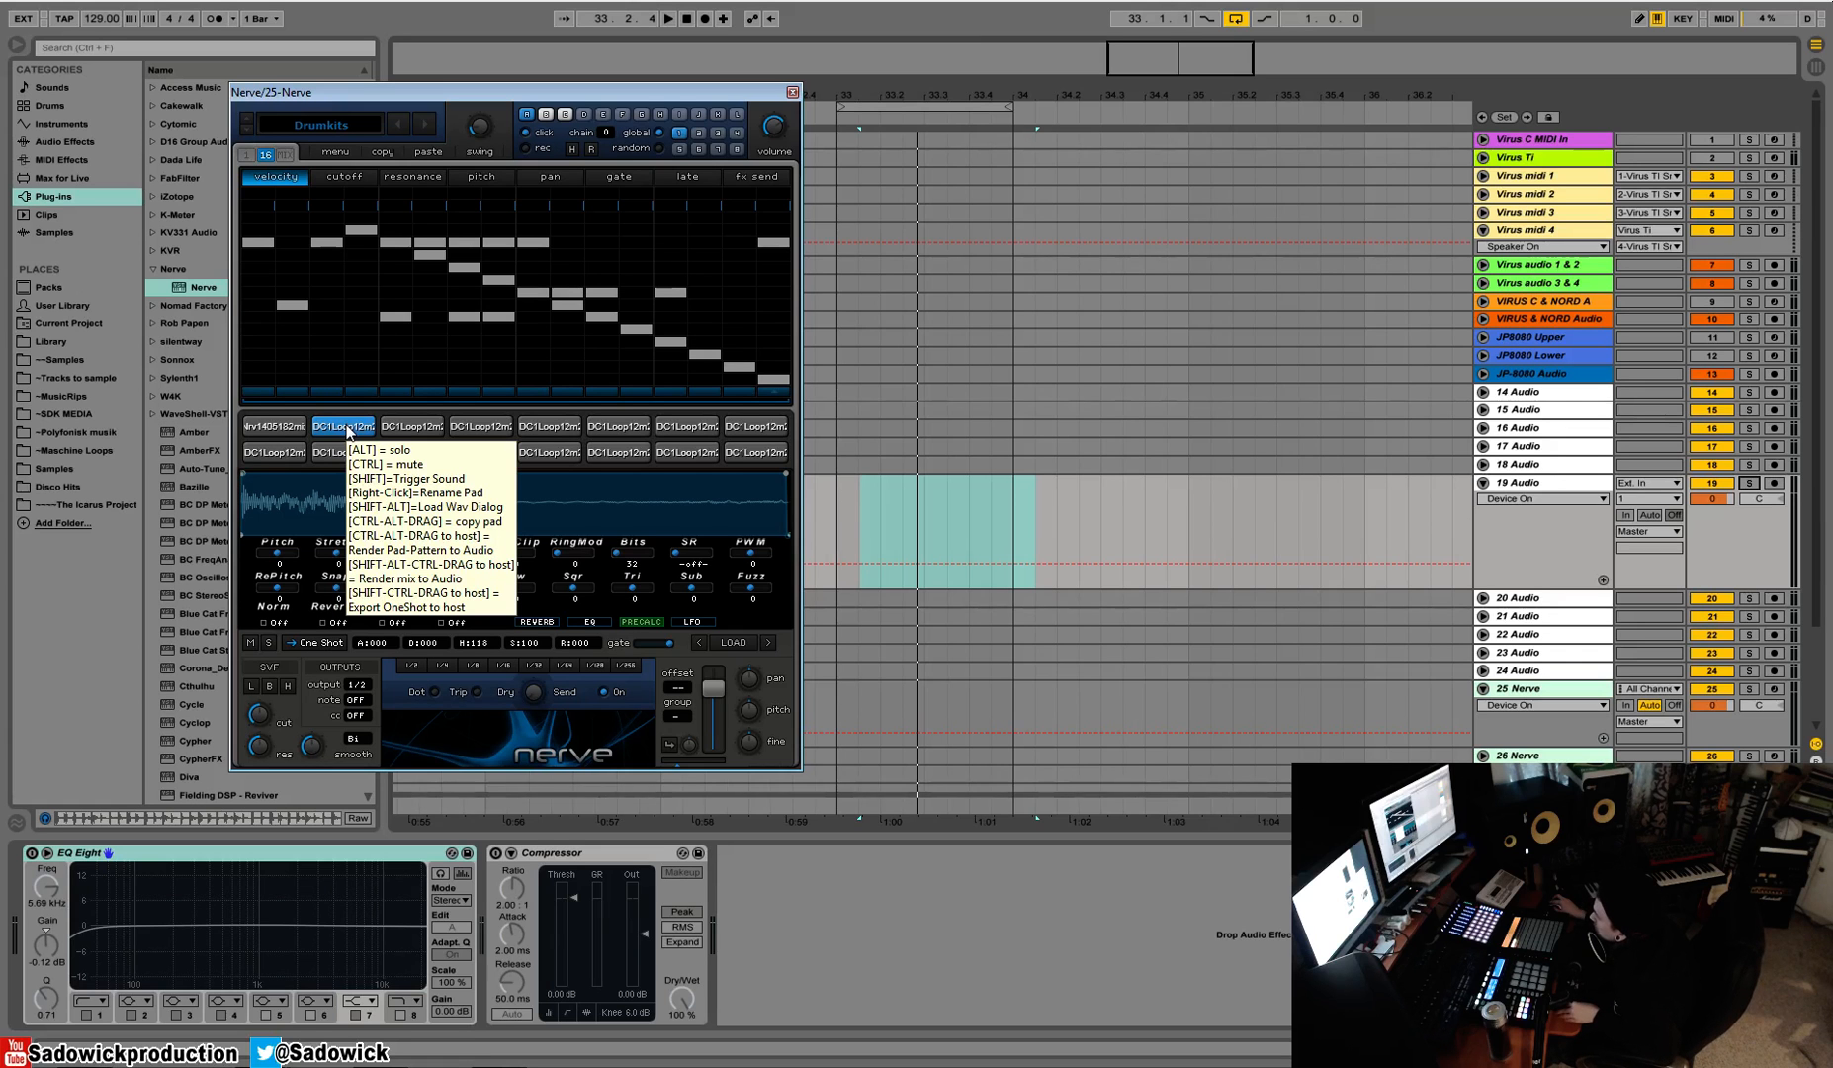
pyautogui.moveTo(349, 432); pyautogui.dragTo(1062, 525)
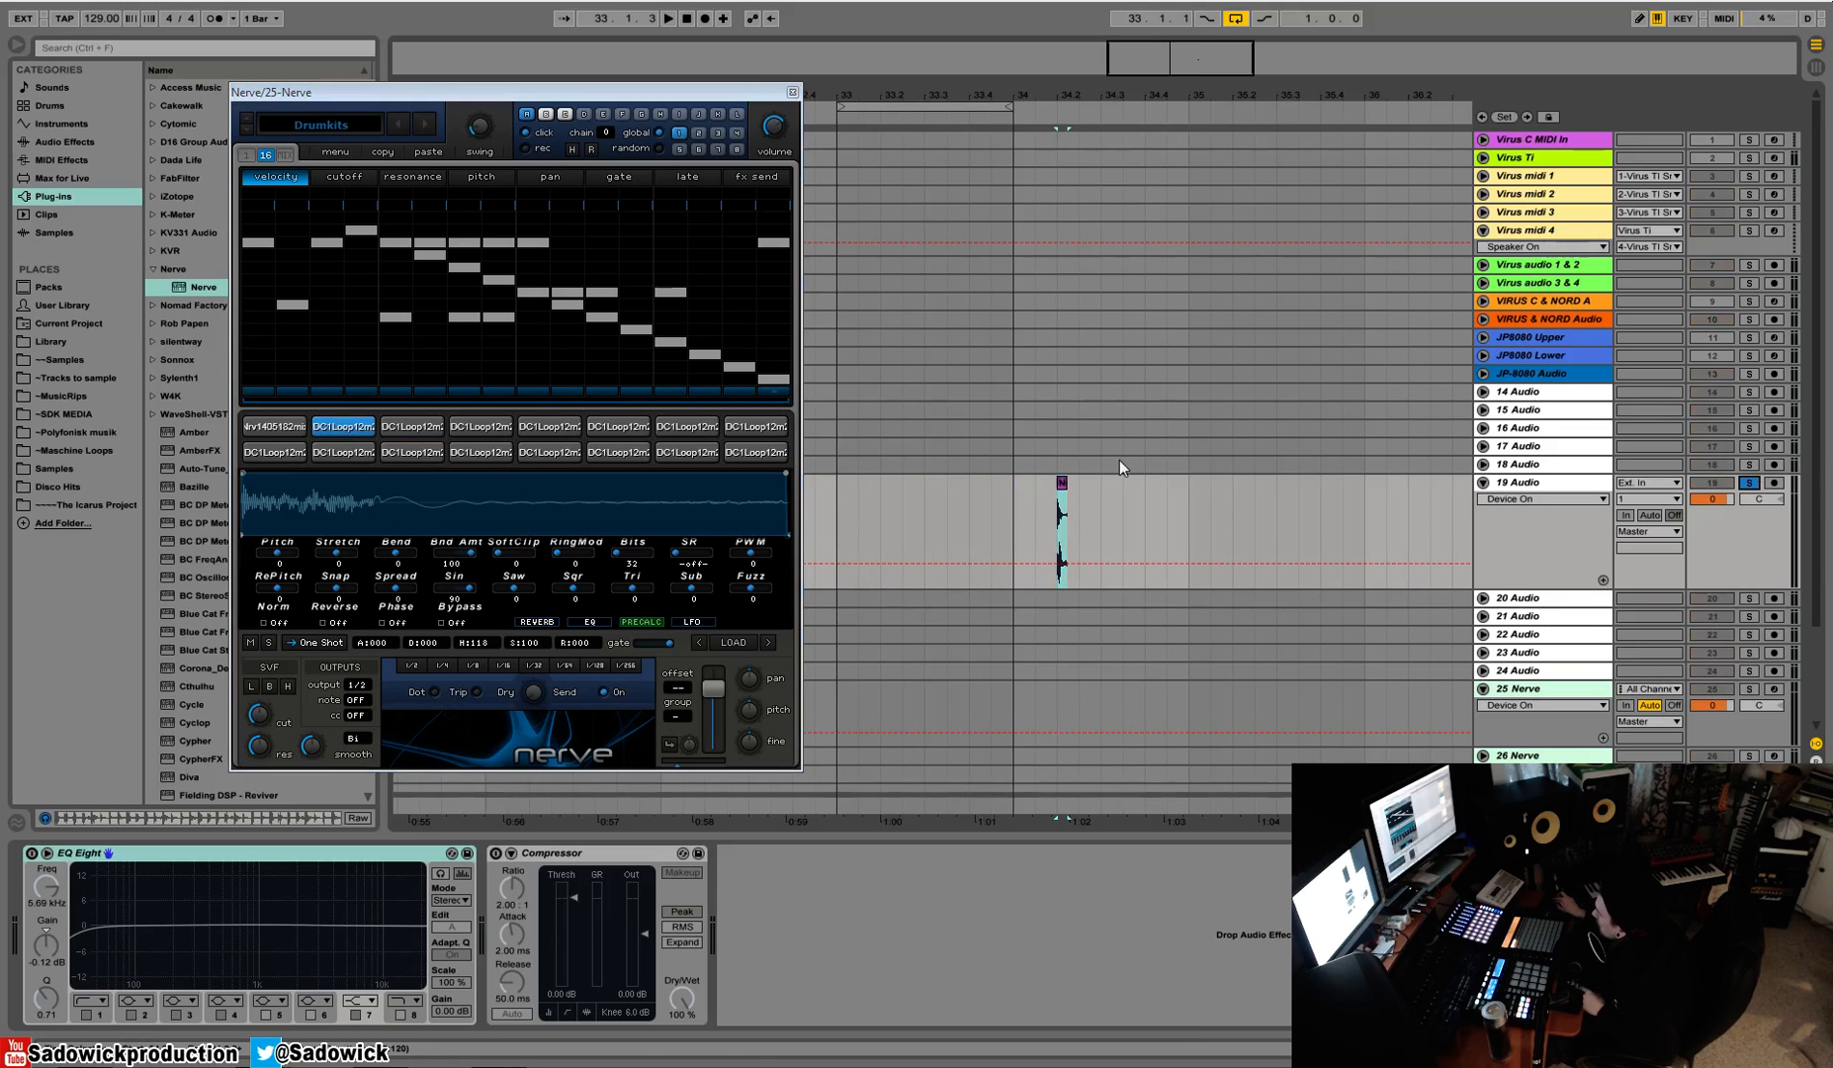
pyautogui.moveTo(1079, 99); pyautogui.dragTo(1128, 98)
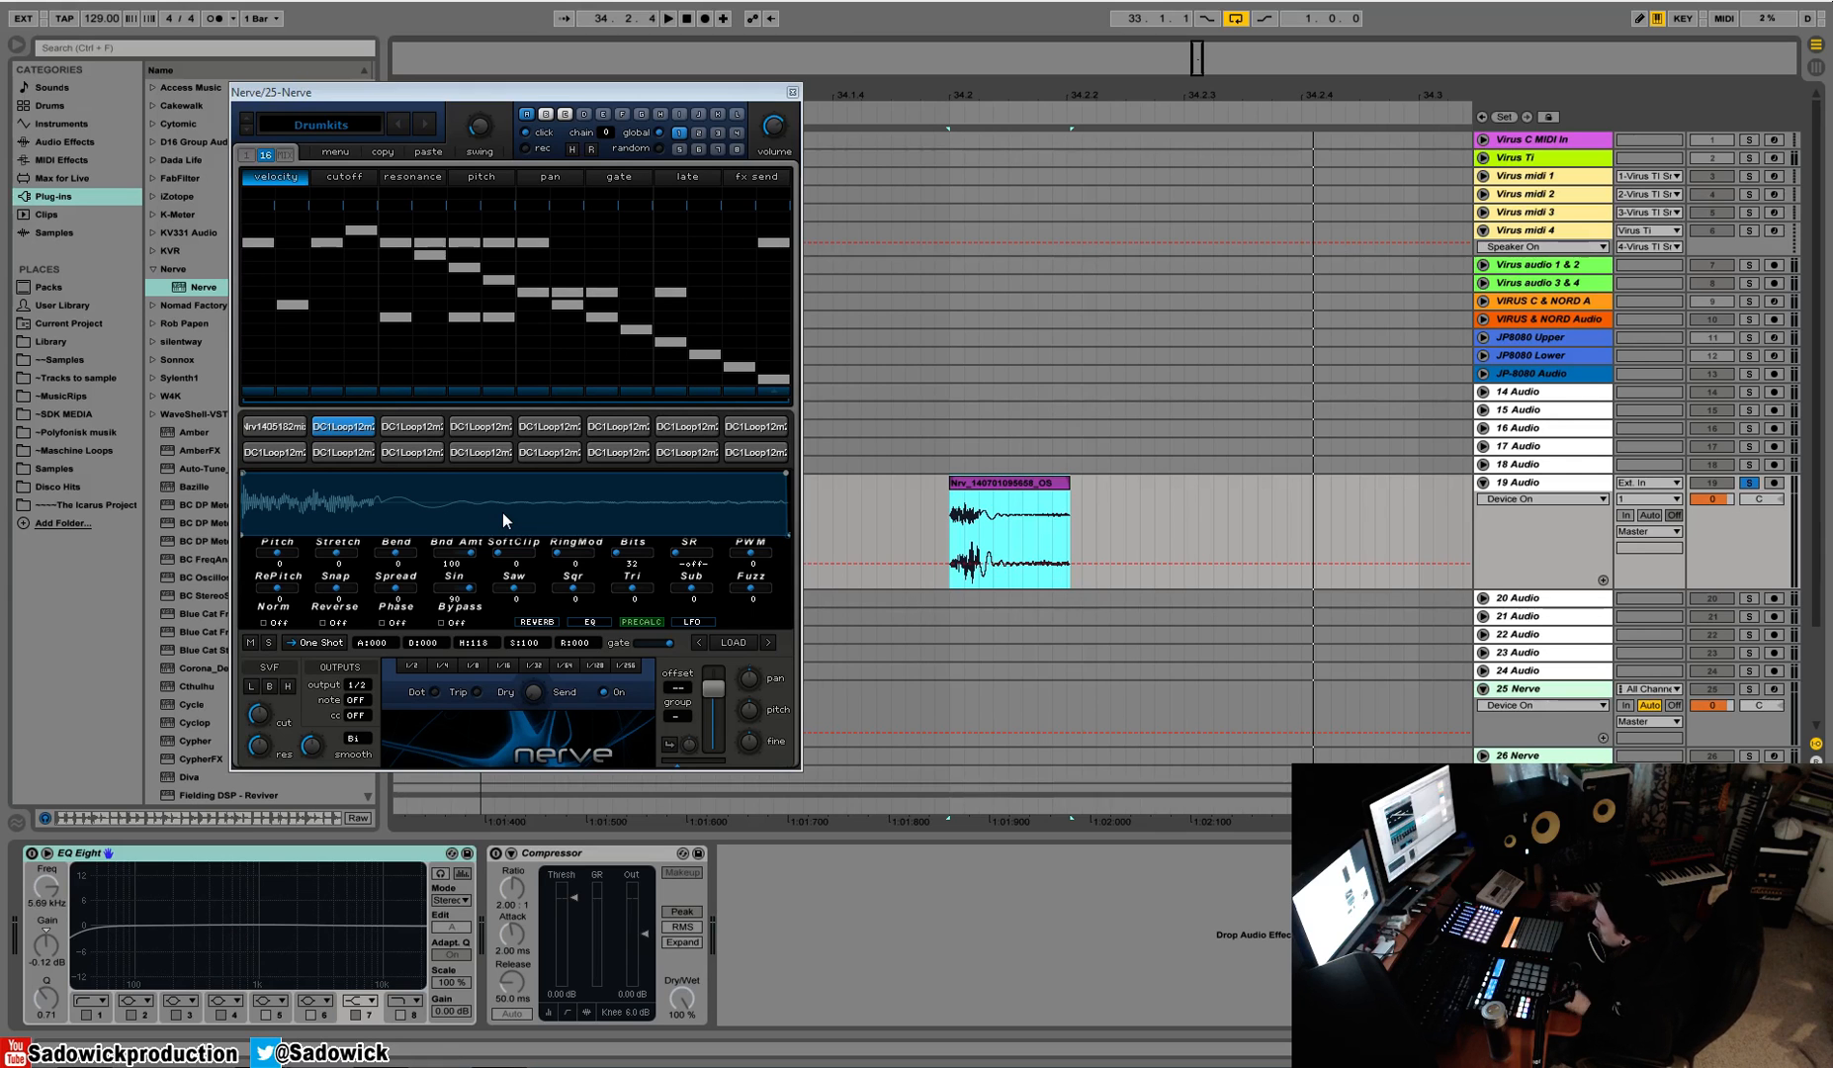
pyautogui.click(1024, 478)
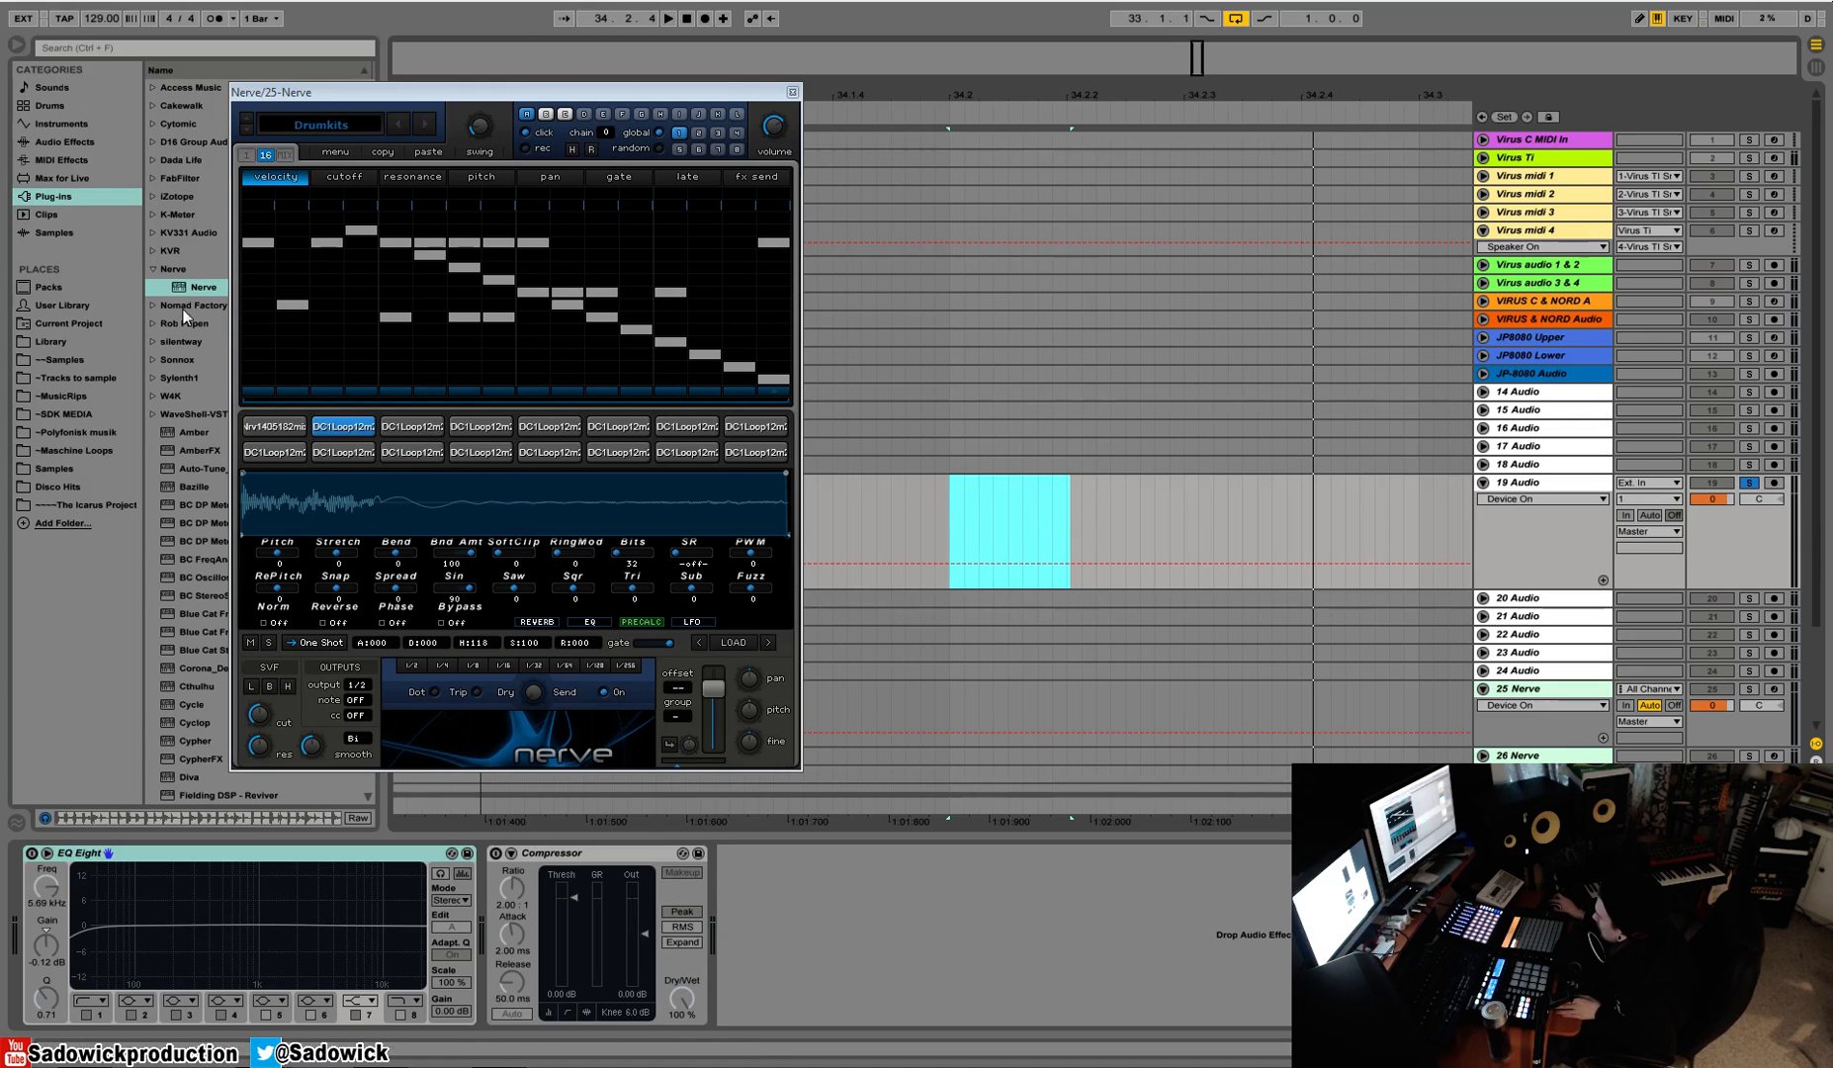
# Step: Open a second Nerve instance on track 26 and place its window beside the first instance
pyautogui.click(201, 288)
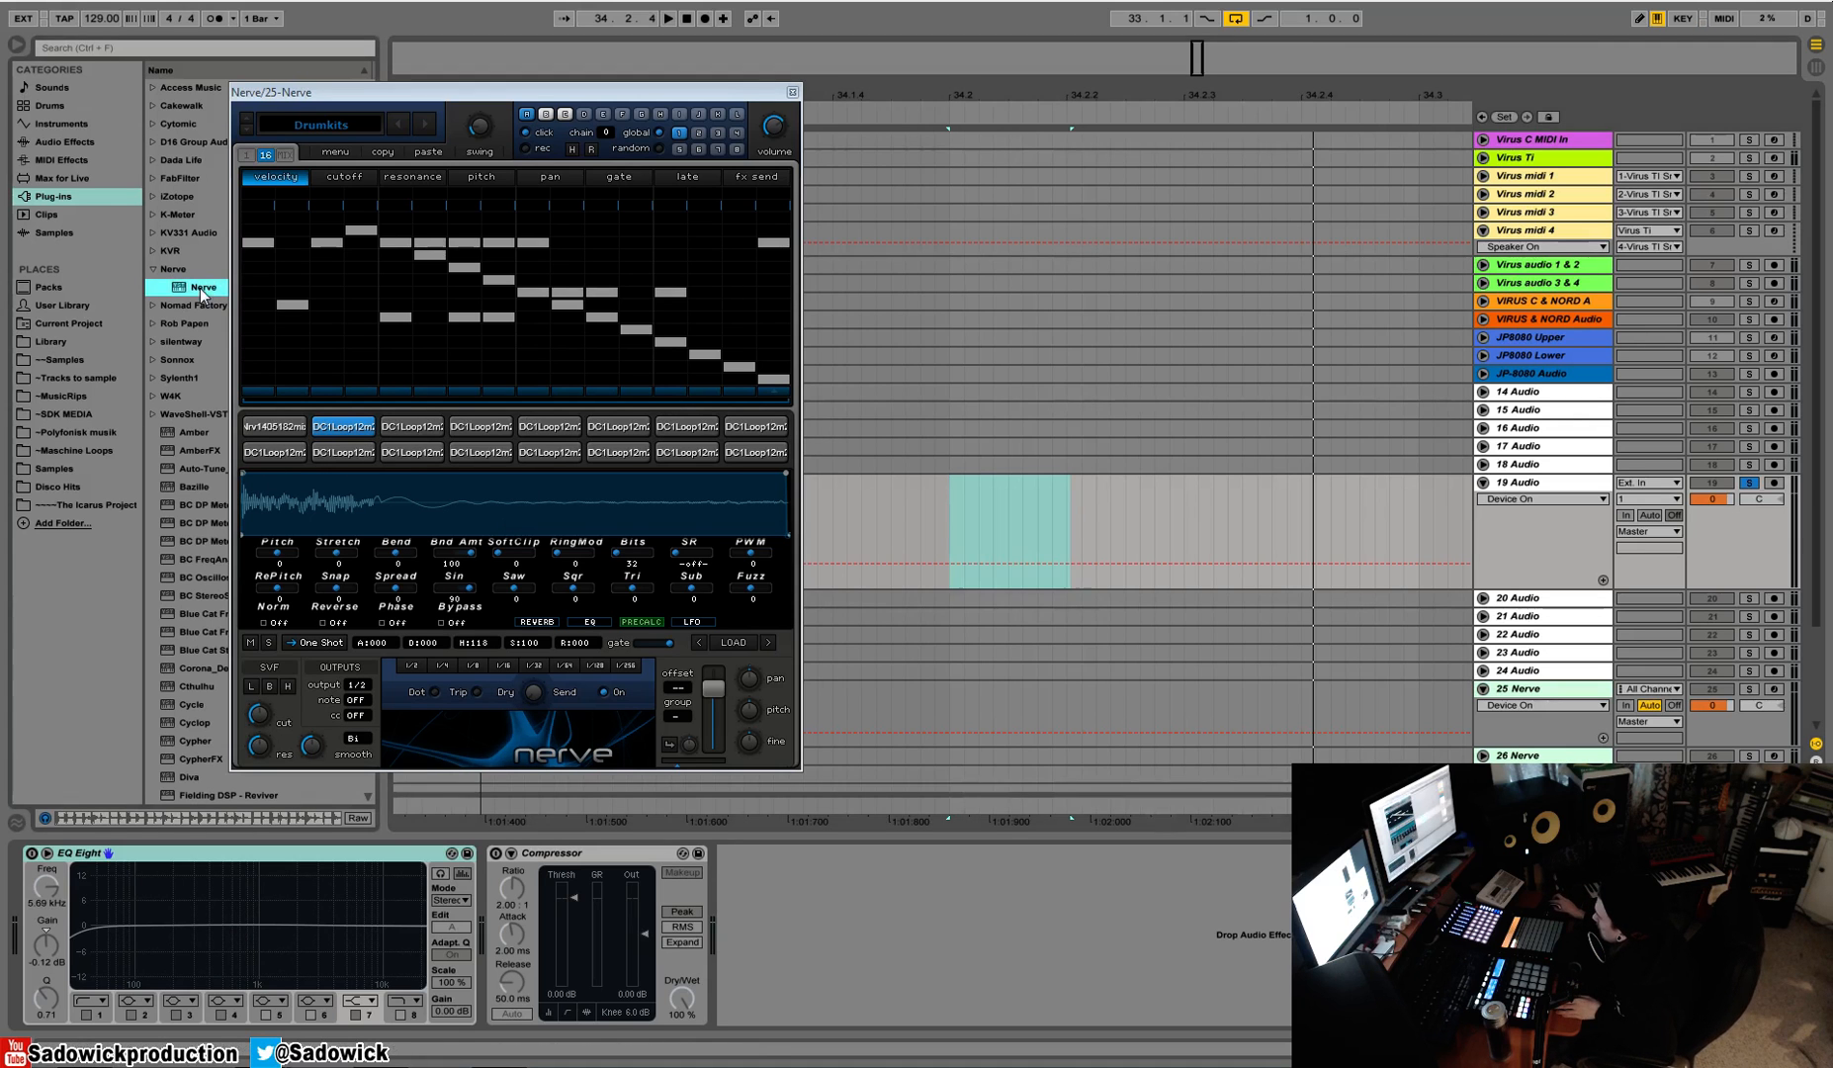
pyautogui.click(1552, 755)
pyautogui.click(62, 852)
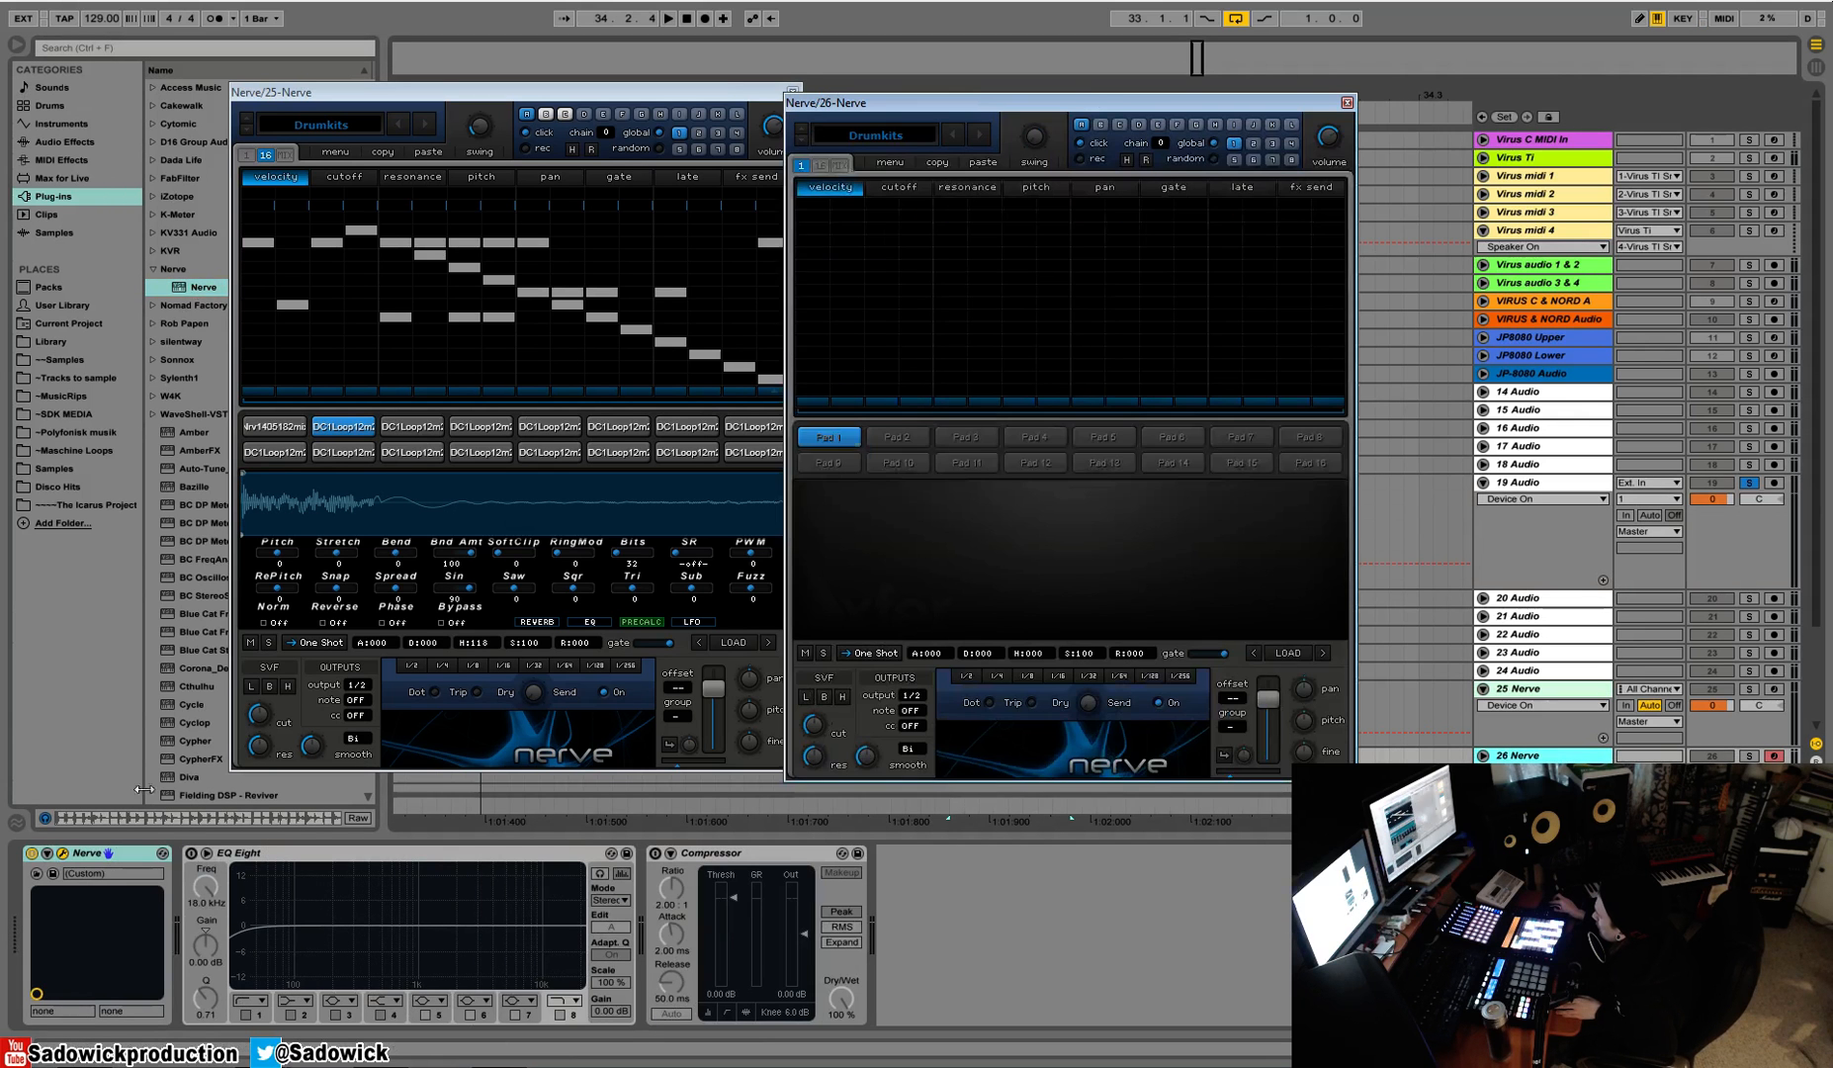
pyautogui.moveTo(966, 99); pyautogui.dragTo(1024, 95)
pyautogui.moveTo(642, 96); pyautogui.dragTo(545, 94)
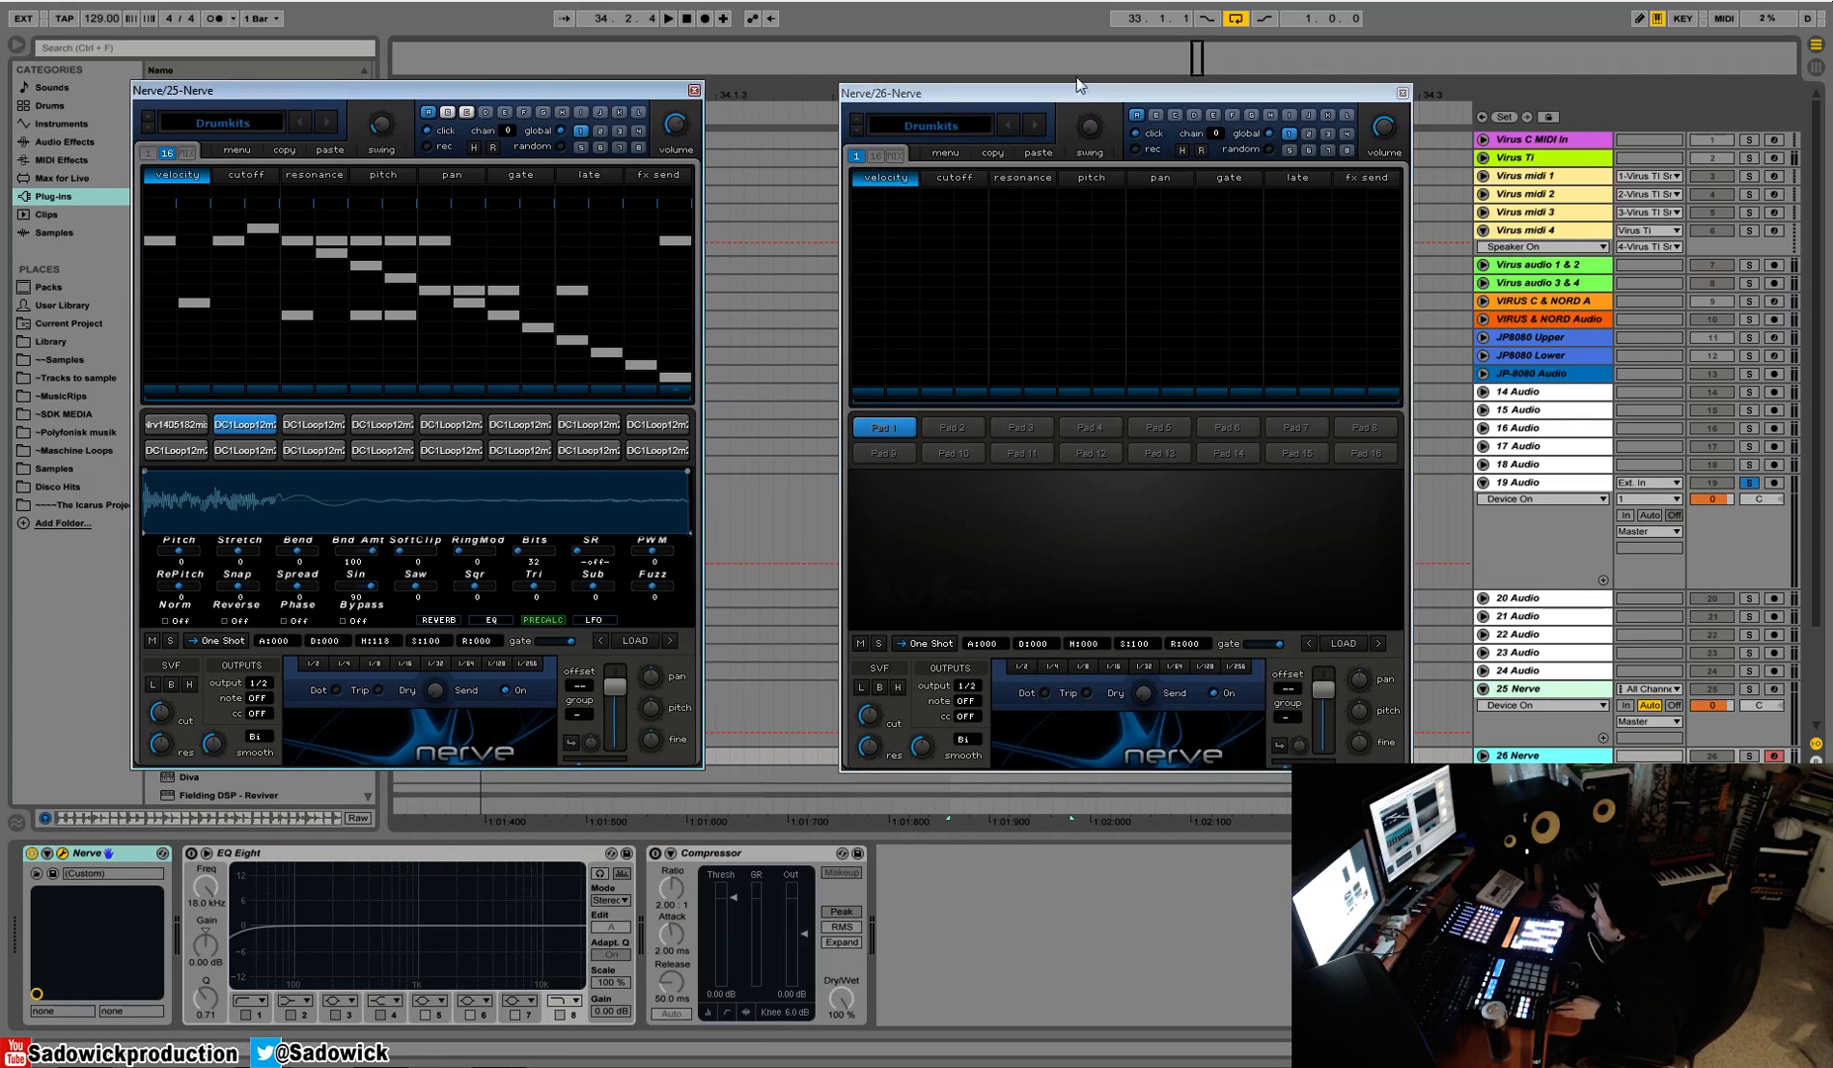
pyautogui.moveTo(1182, 94); pyautogui.dragTo(1075, 83)
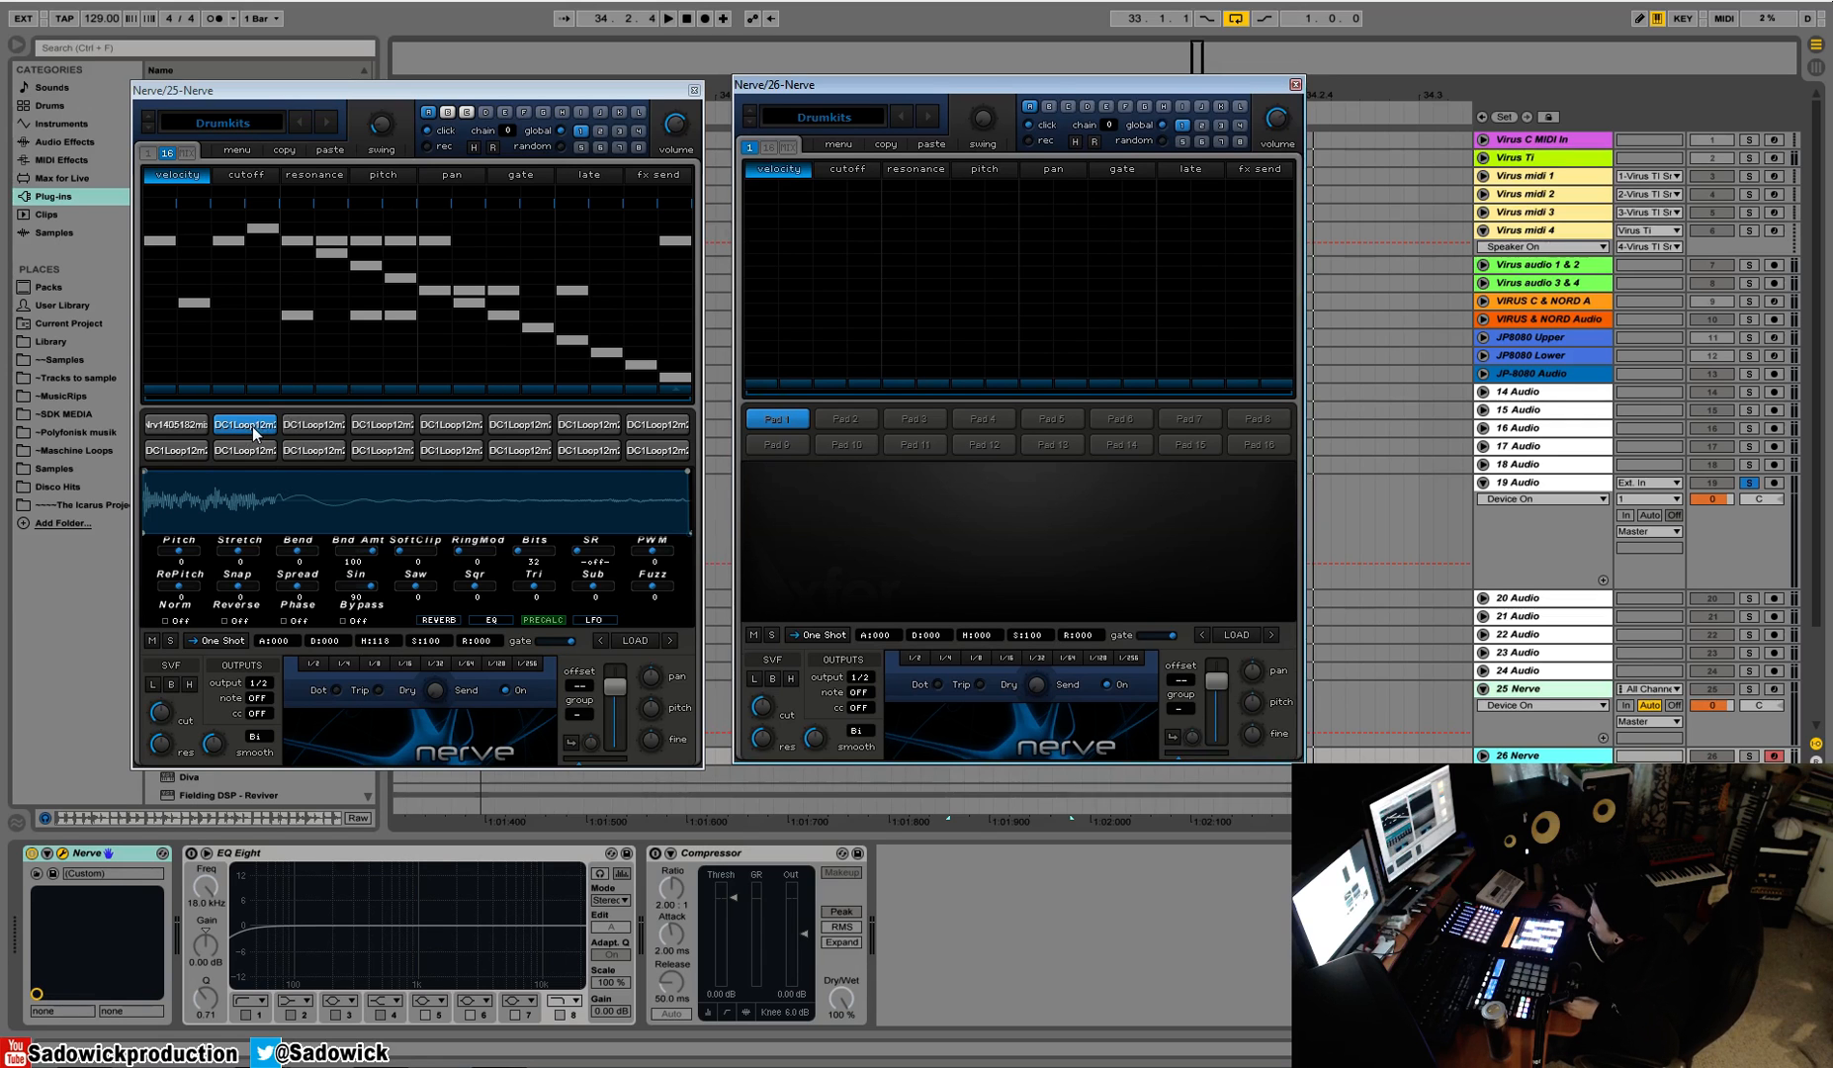
# Step: Render the full mix of Nerve 25 onto pad 1 of Nerve 26 and set that pad to Loop mode
pyautogui.click(381, 91)
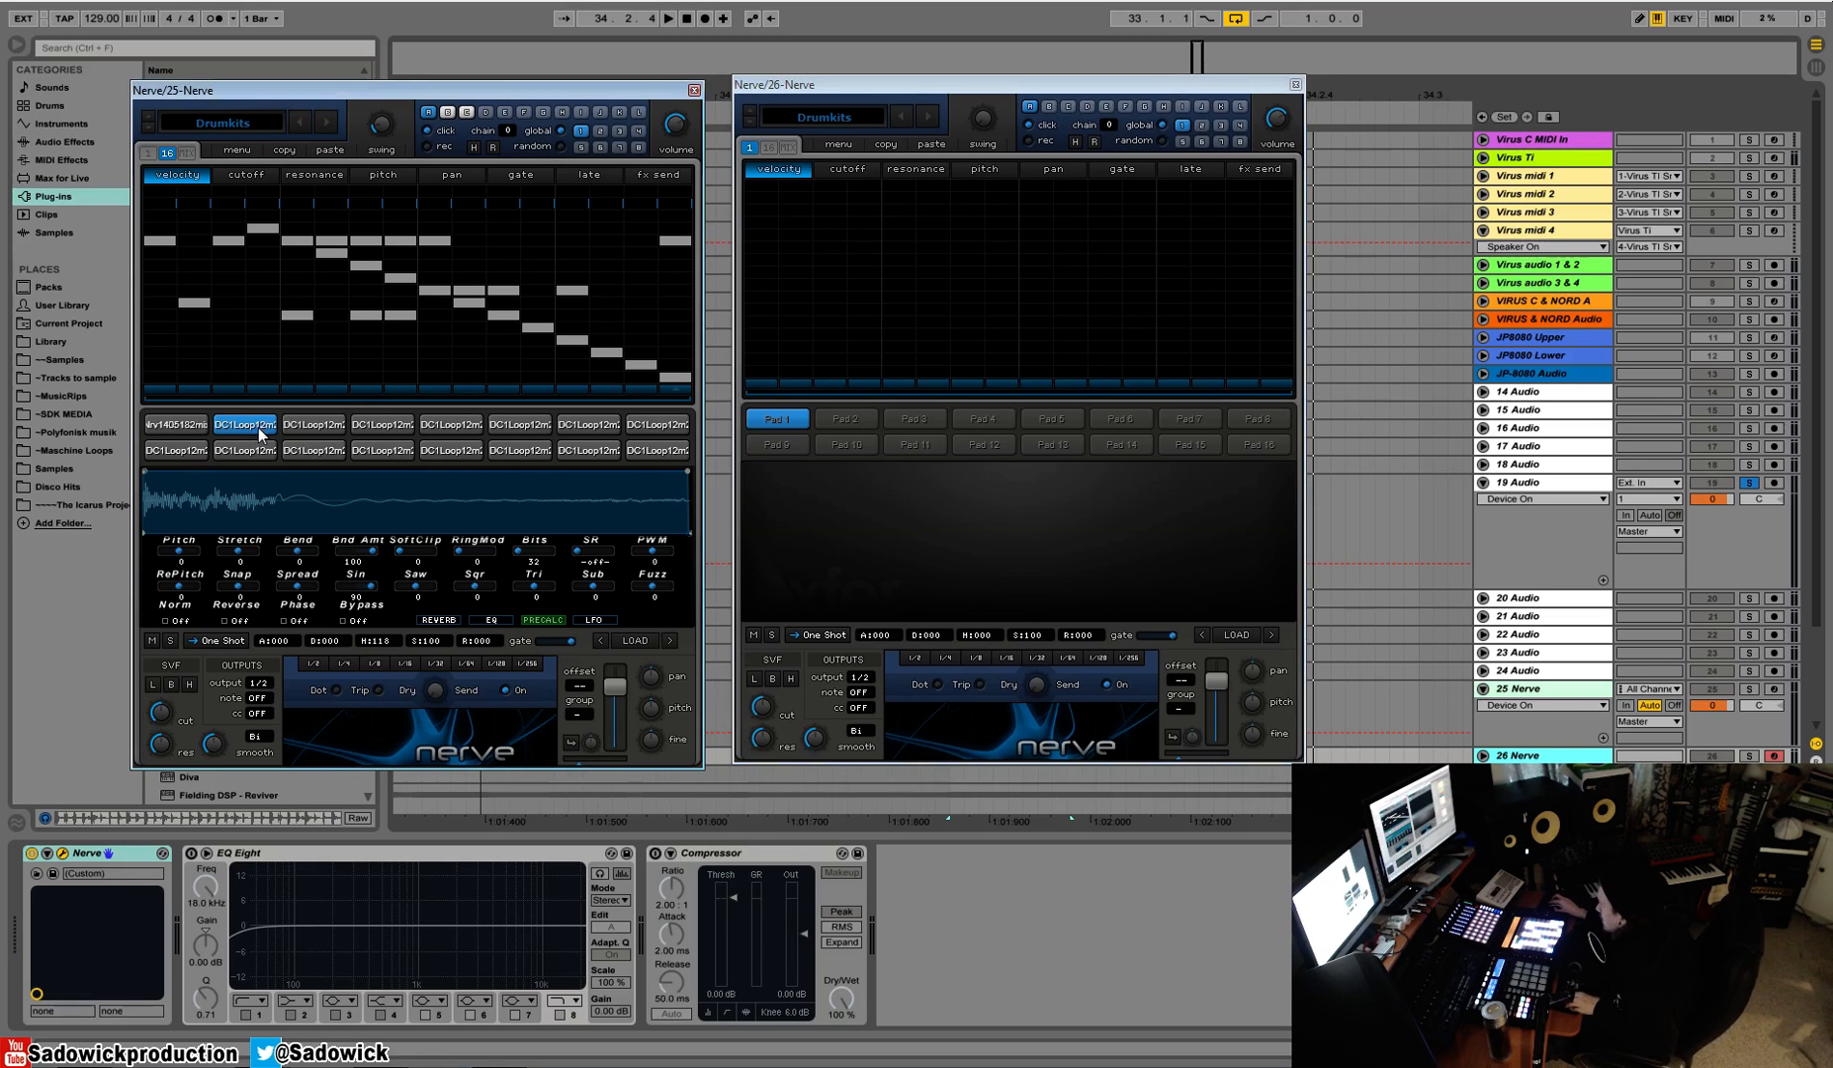
pyautogui.moveTo(258, 427); pyautogui.dragTo(791, 425)
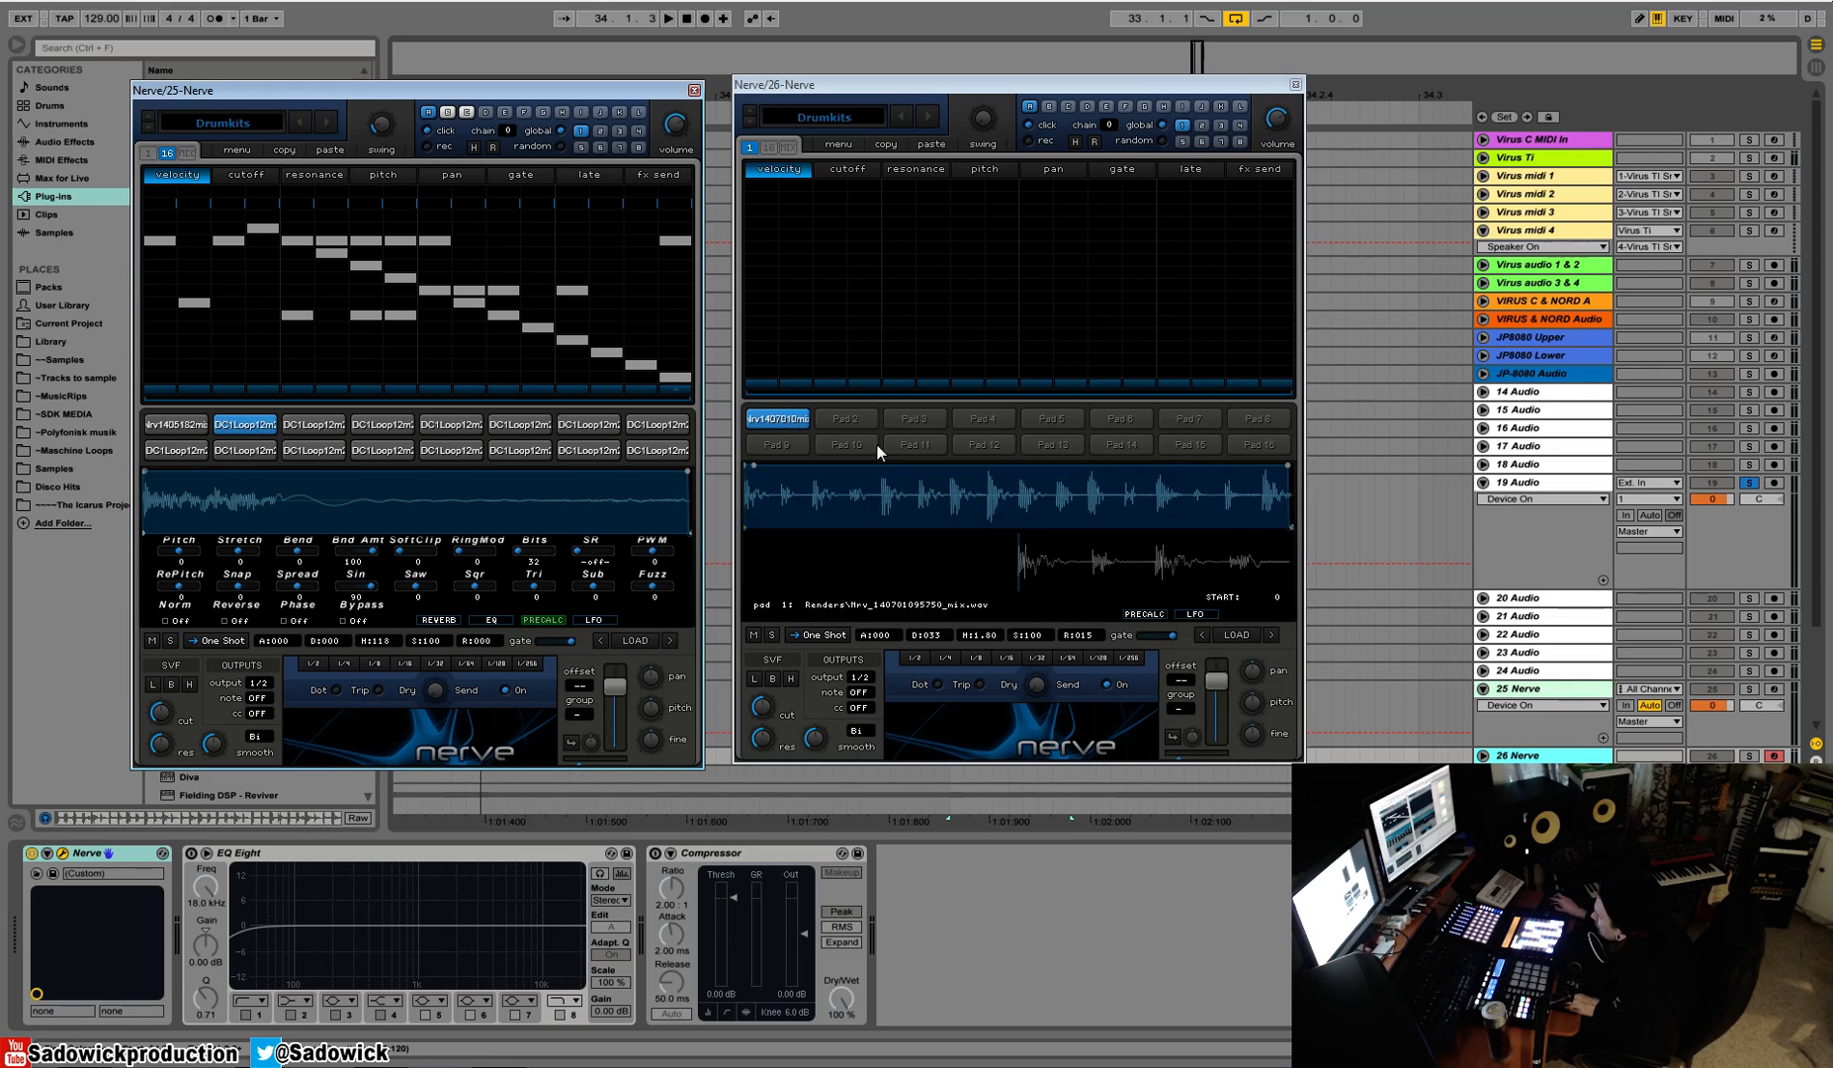
pyautogui.click(806, 634)
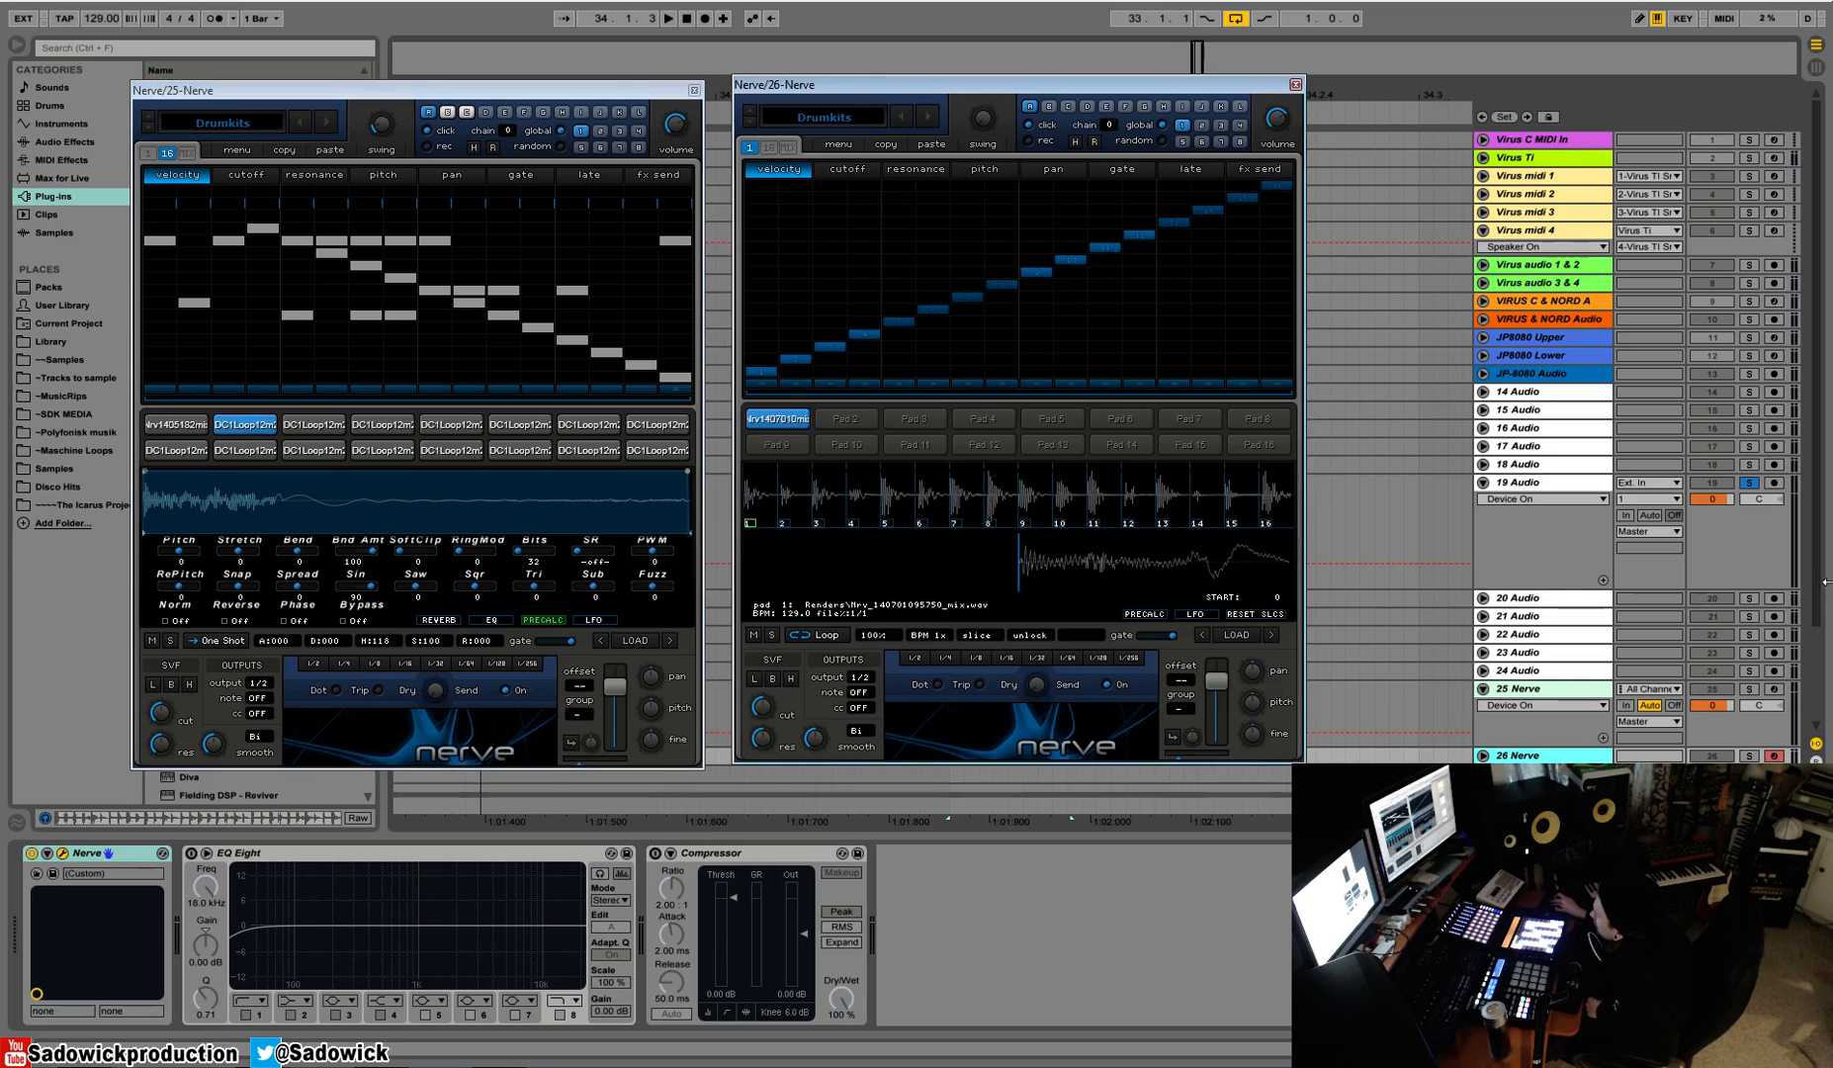
# Step: Solo track 26 Nerve and play back the sliced loop
pyautogui.click(1749, 756)
pyautogui.press('space')
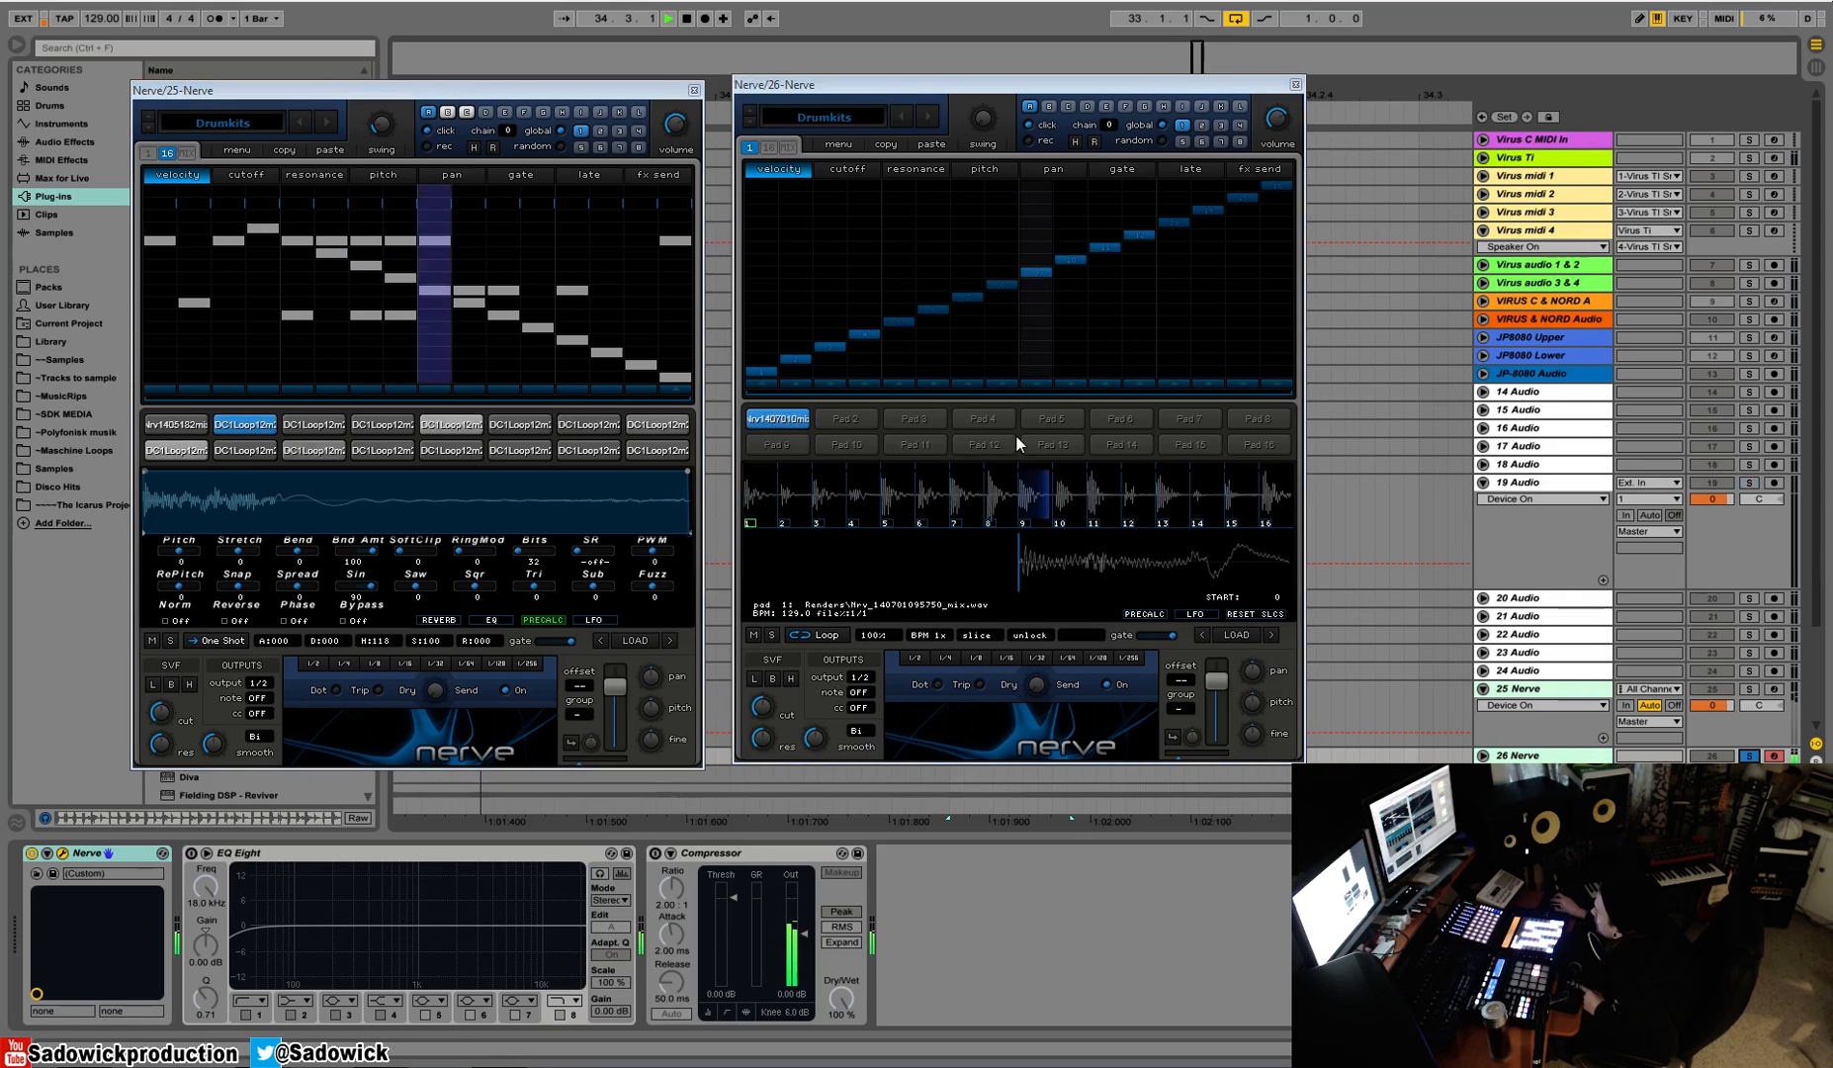
pyautogui.press('space')
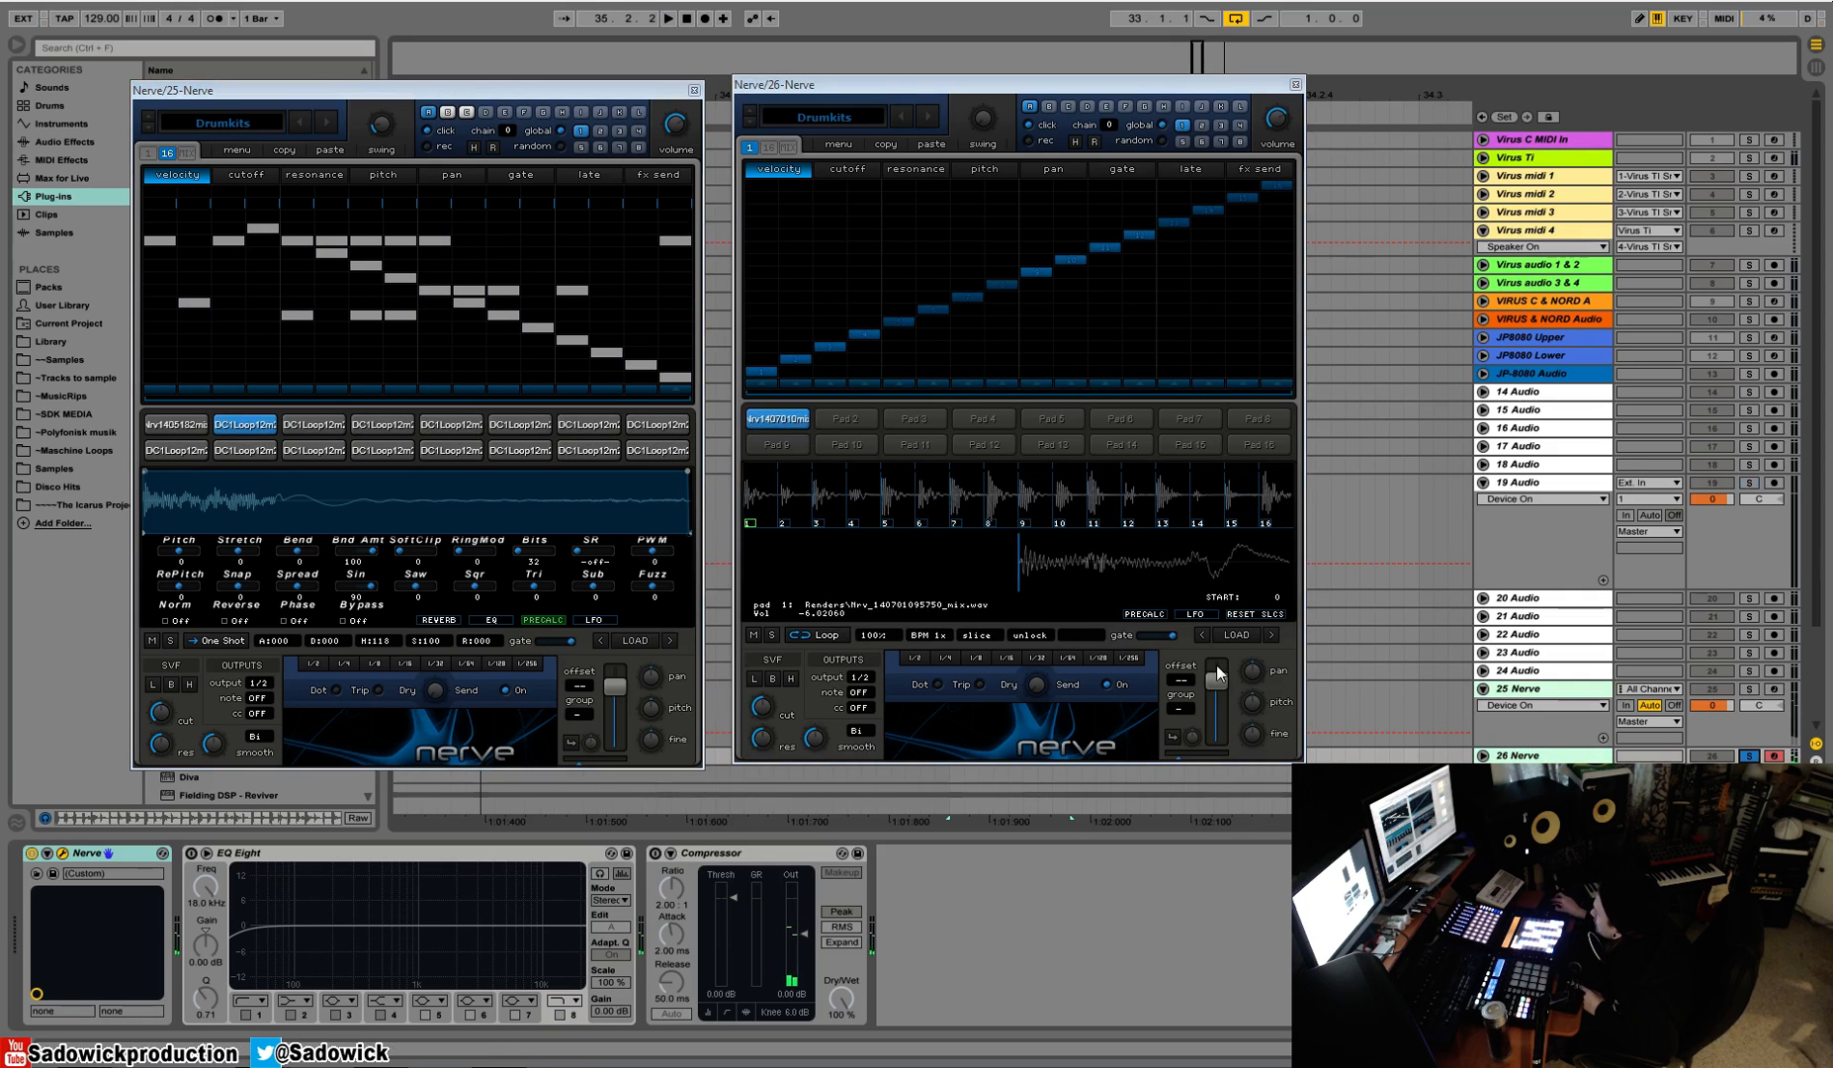
# Step: Raise the volume of pad 1 in Nerve 26 and redraw its slice order across all 16 steps
pyautogui.press('space')
pyautogui.moveTo(1213, 695); pyautogui.dragTo(1223, 671)
pyautogui.press('space')
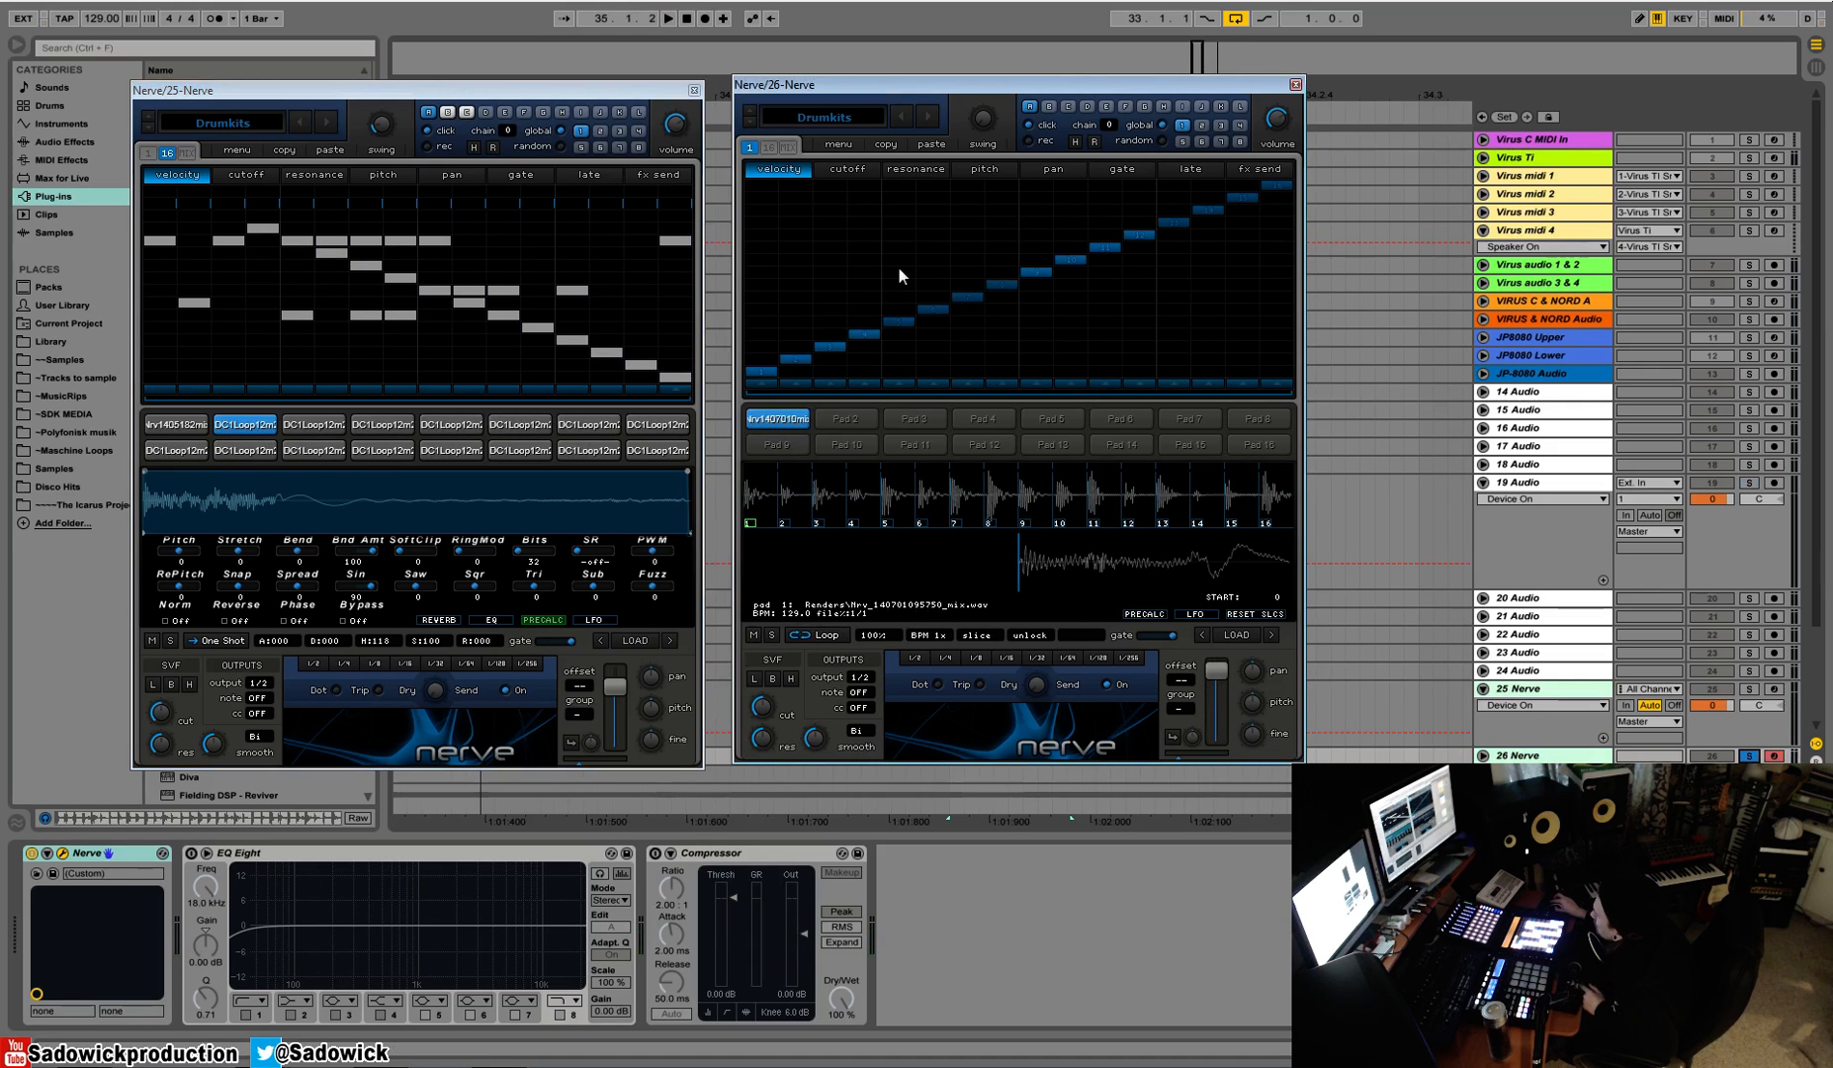
pyautogui.press('space')
pyautogui.moveTo(764, 199)
pyautogui.mouseDown()
pyautogui.moveTo(1016, 227)
pyautogui.moveTo(1182, 199)
pyautogui.moveTo(1208, 247)
pyautogui.moveTo(1244, 223)
pyautogui.moveTo(1286, 230)
pyautogui.mouseUp()
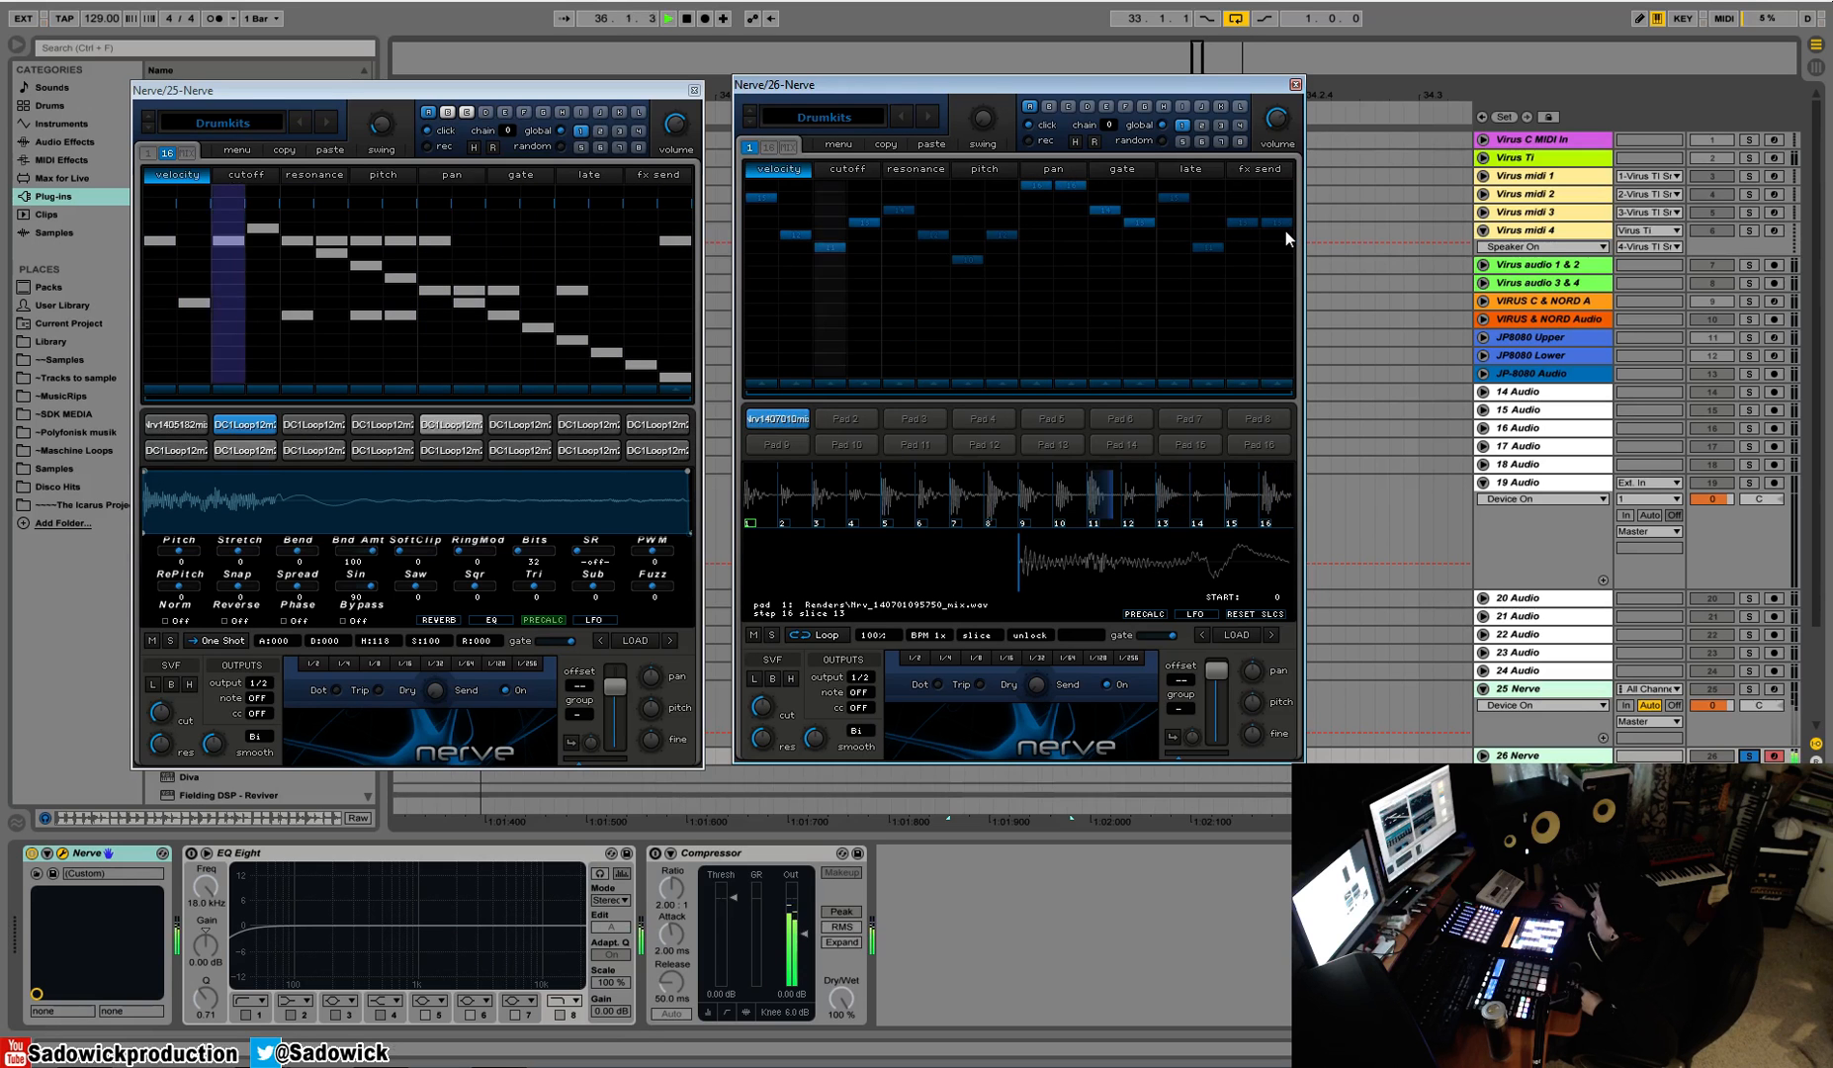
# Step: Shift both Nerve windows over and load XF_DUDA_KICK_03 from the Hits_Duda Kicks folder onto pad 2 of Nerve 26
pyautogui.moveTo(639, 91); pyautogui.dragTo(575, 87)
pyautogui.moveTo(850, 84); pyautogui.dragTo(748, 94)
pyautogui.click(740, 429)
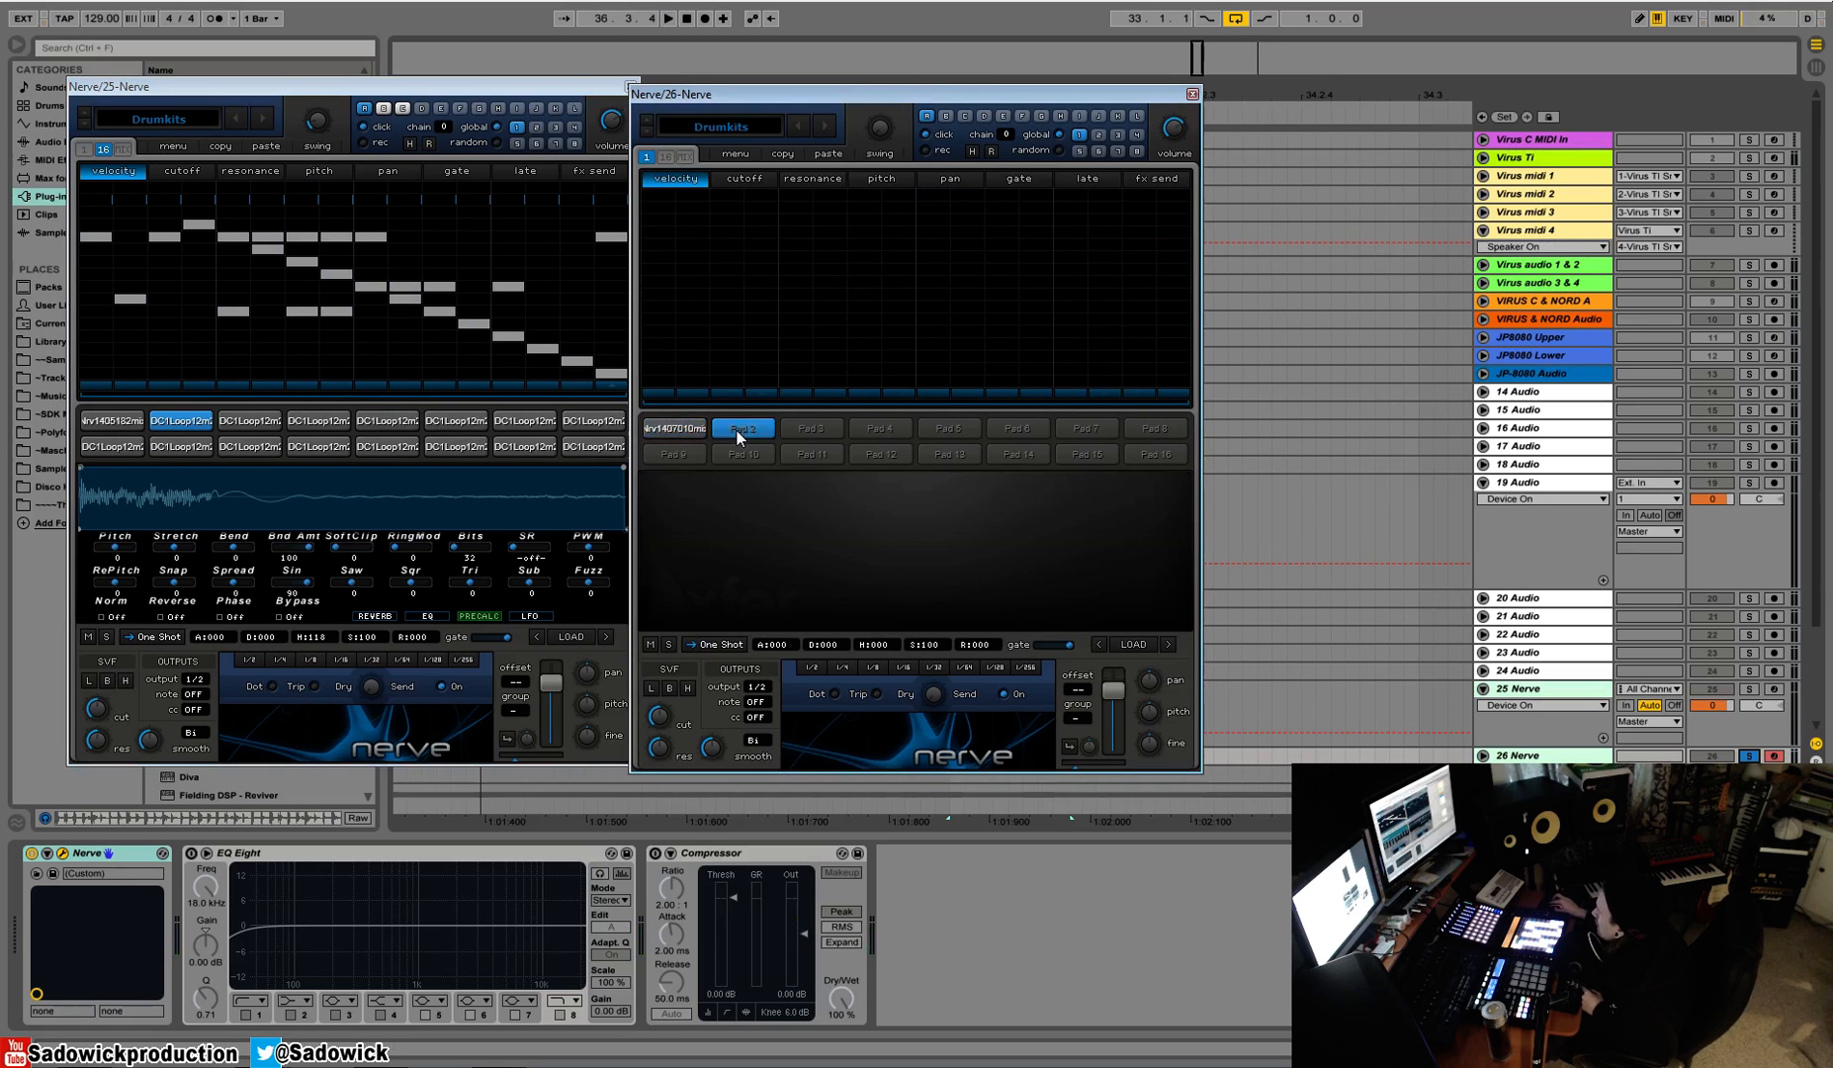
pyautogui.click(1134, 643)
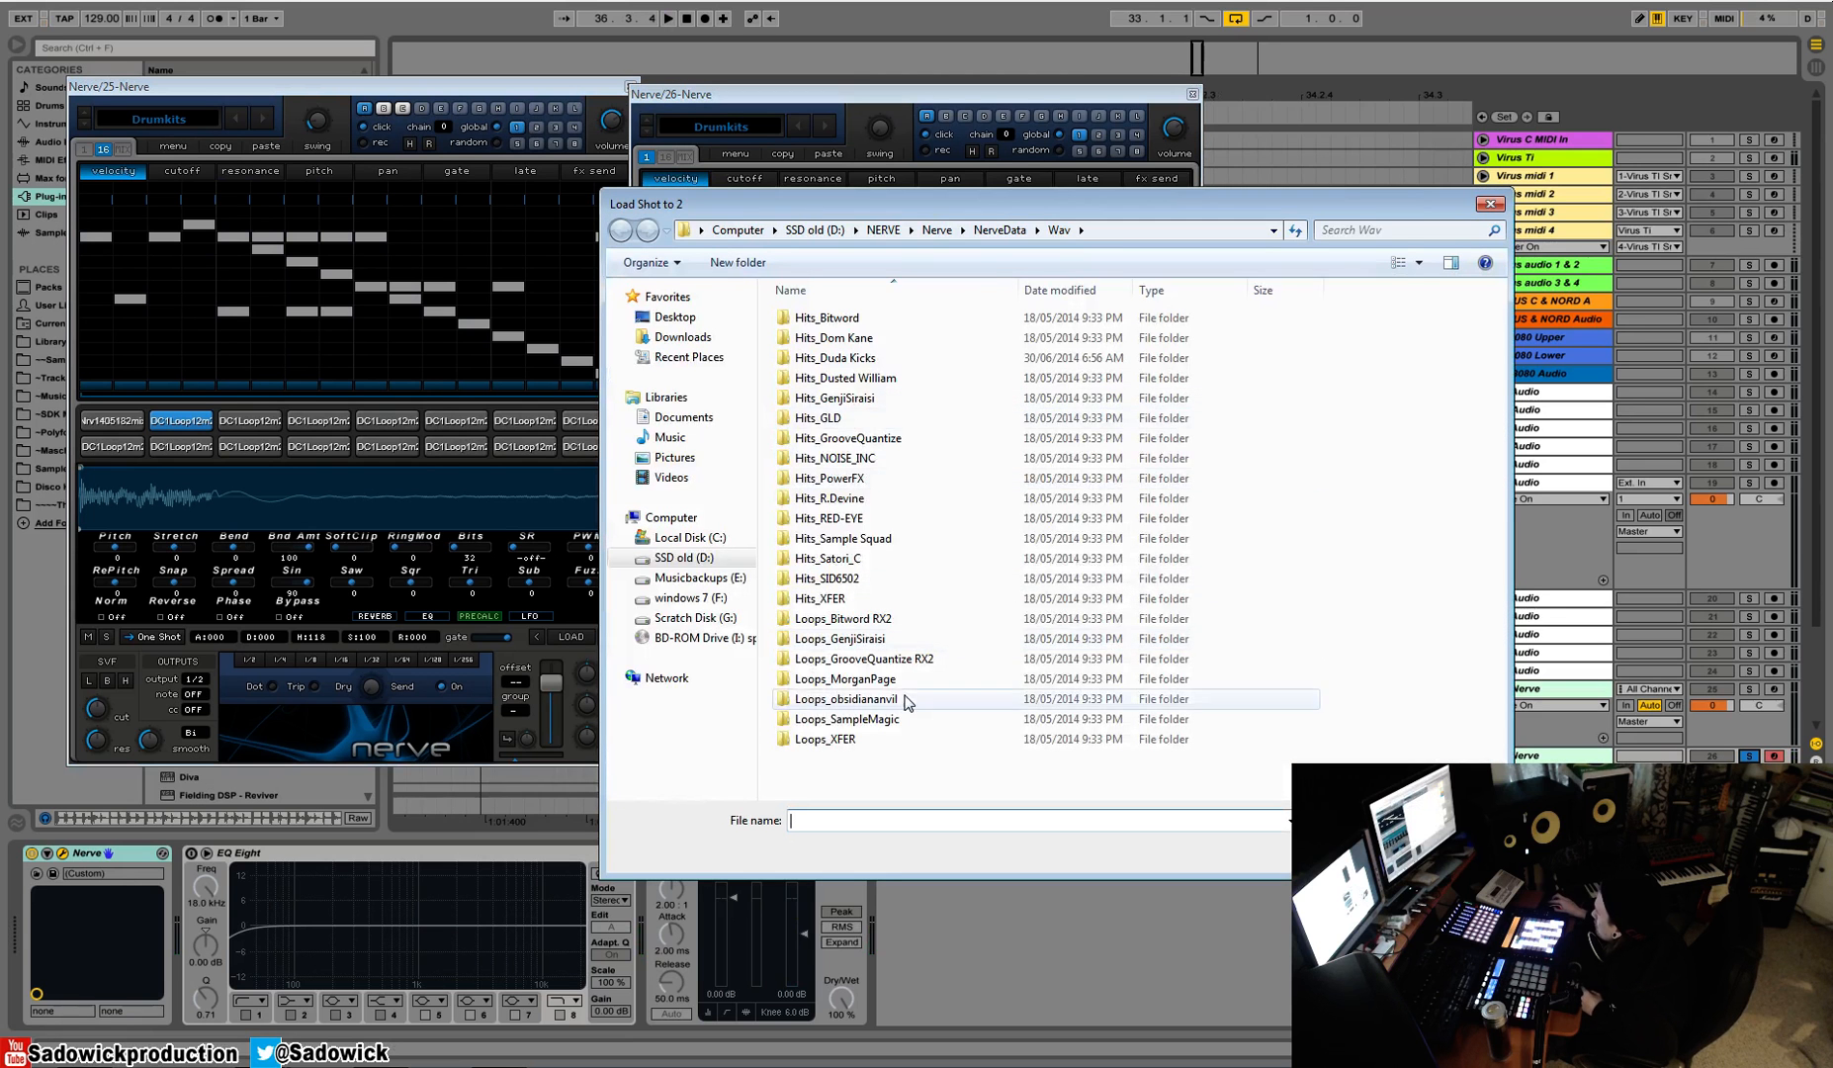
pyautogui.doubleClick(848, 358)
pyautogui.click(855, 381)
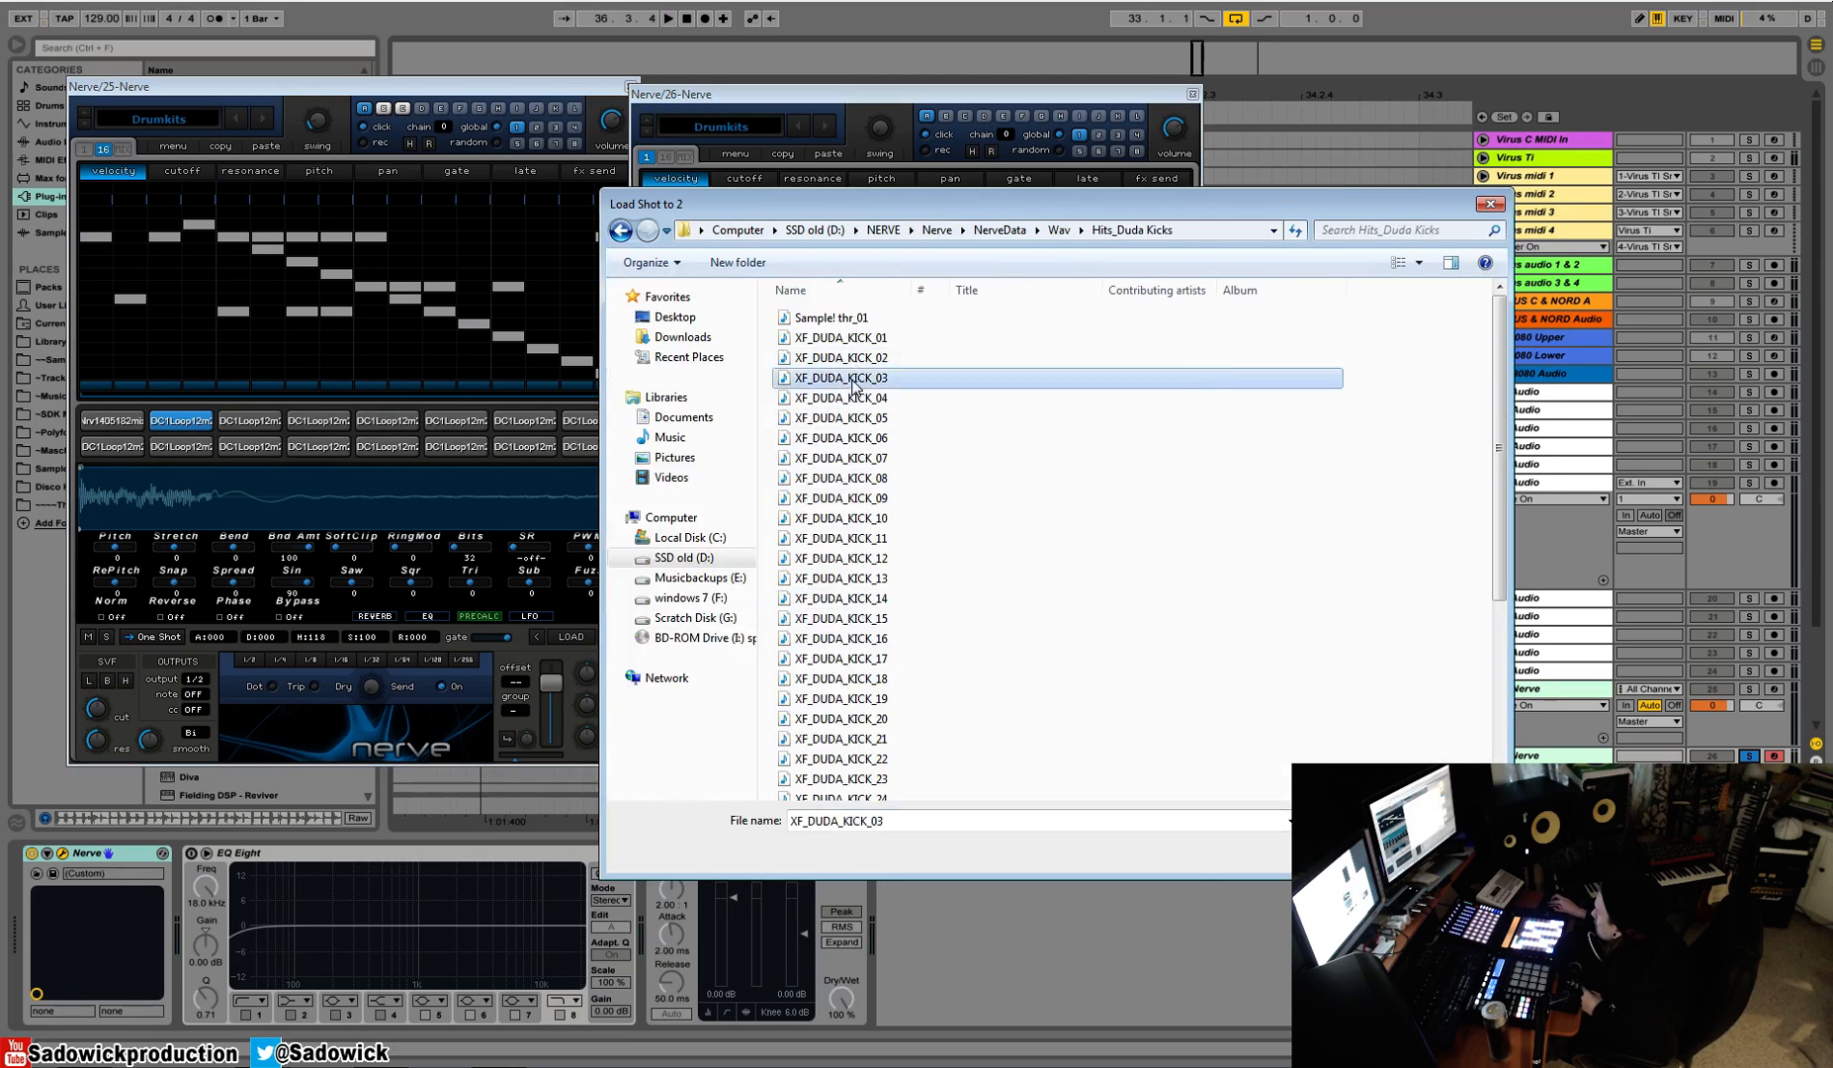
pyautogui.doubleClick(853, 381)
# Step: Program full-velocity kick hits on steps 1, 5, 9 and 13 of pad 2 and play the pattern
pyautogui.click(659, 198)
pyautogui.click(796, 199)
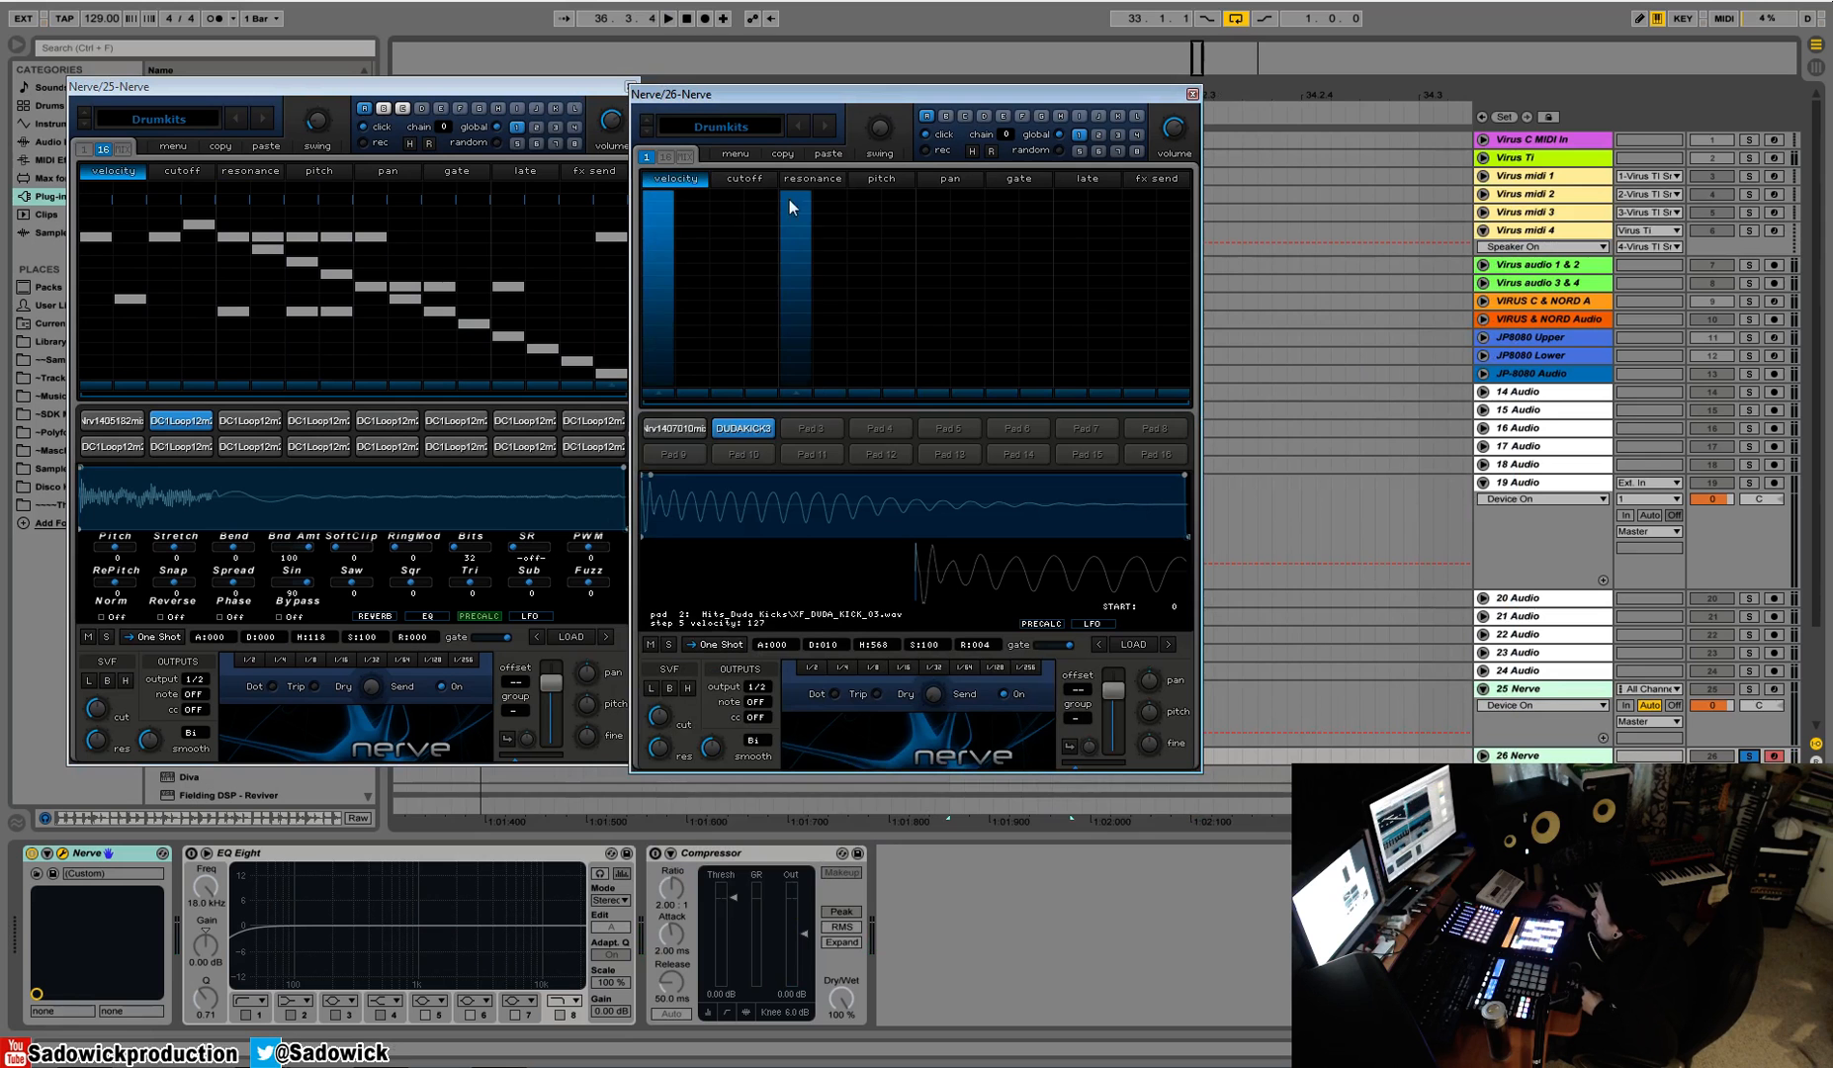
pyautogui.click(934, 204)
pyautogui.click(1070, 198)
pyautogui.press('space')
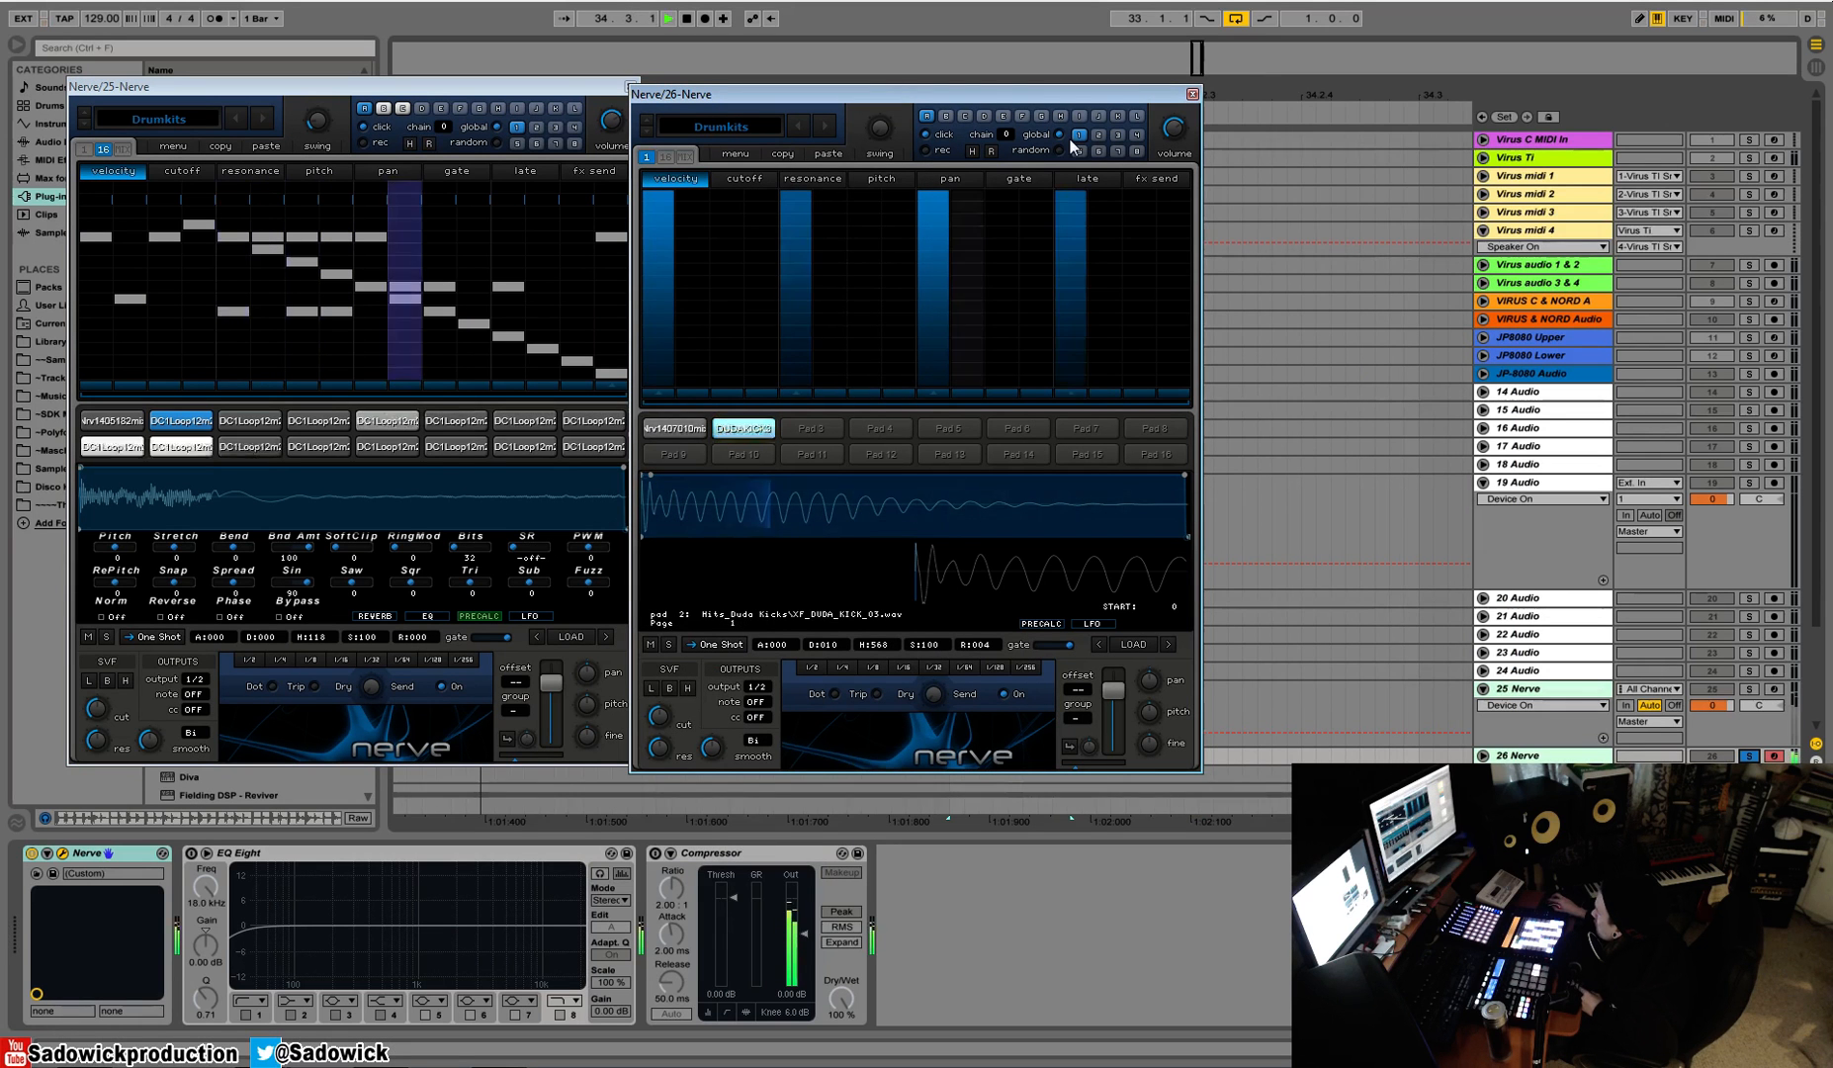
pyautogui.press('space')
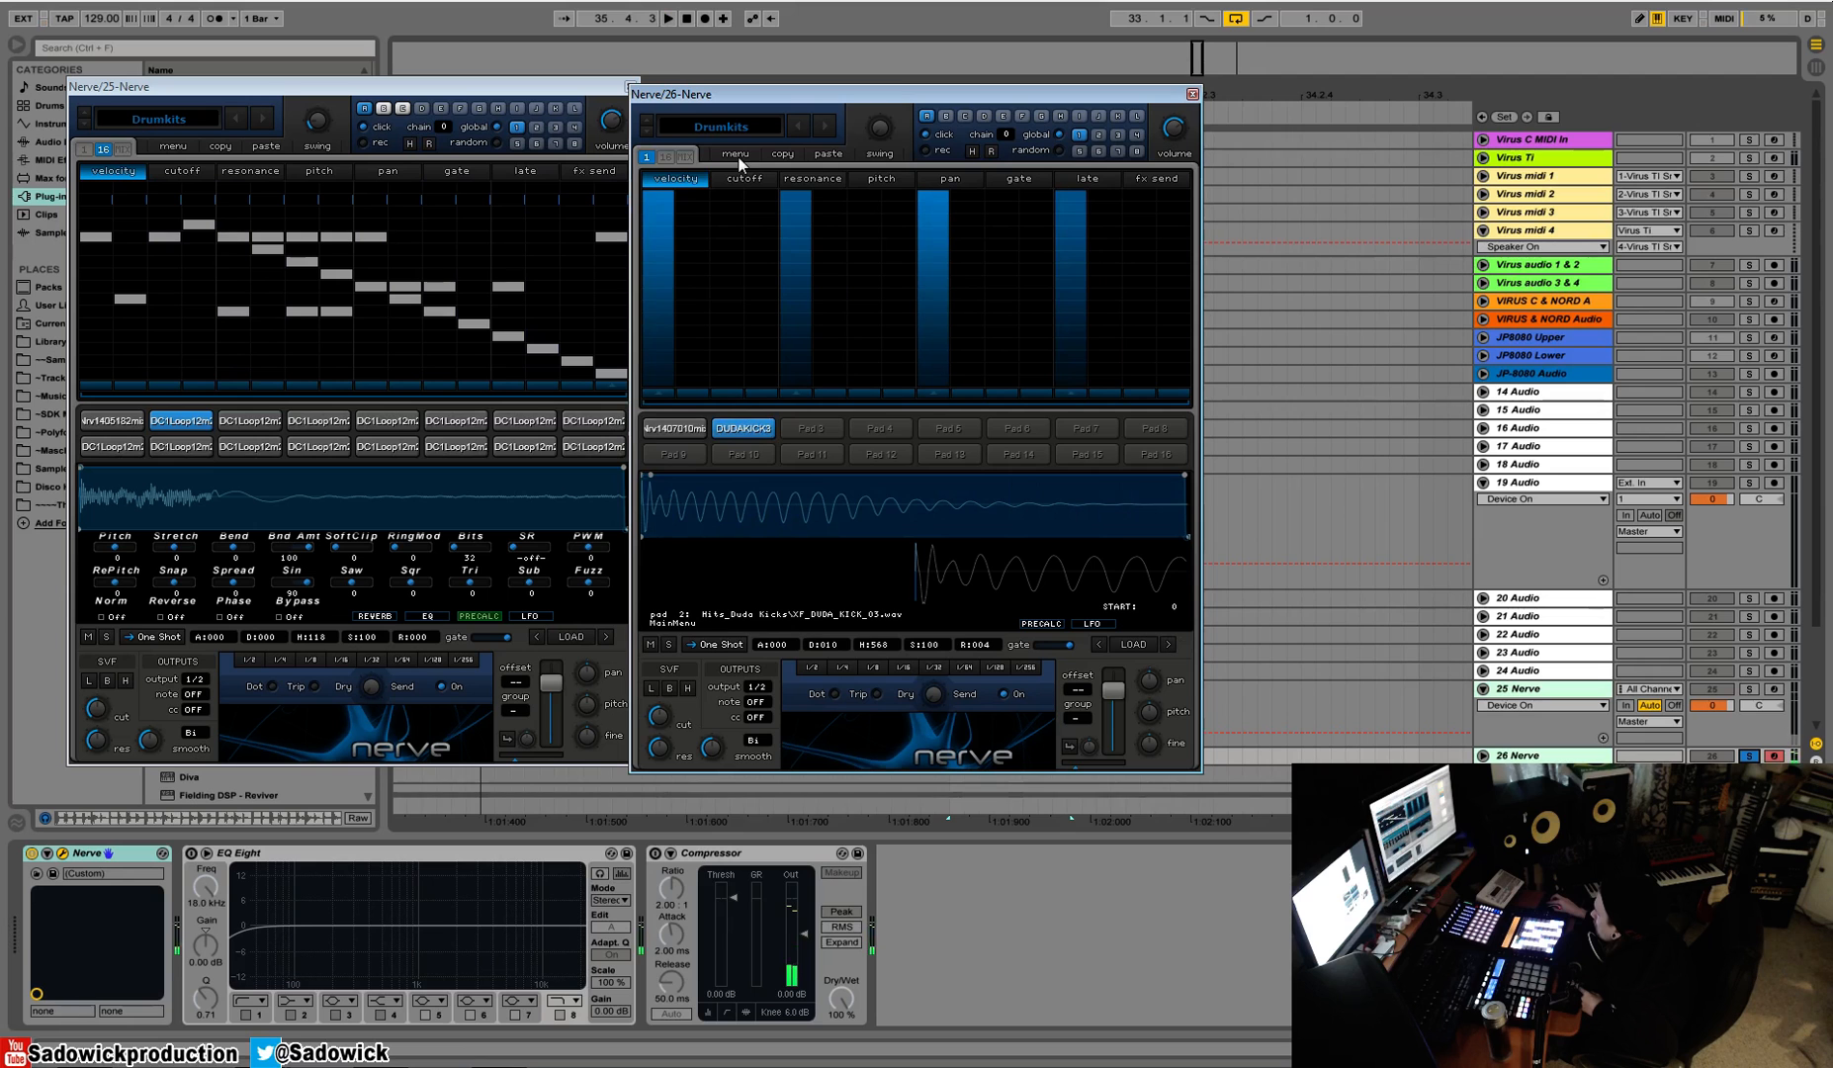
# Step: Switch off steps 1, 5, 9 and 13 of pad 1 where the kick hits, and play the pattern
pyautogui.click(690, 431)
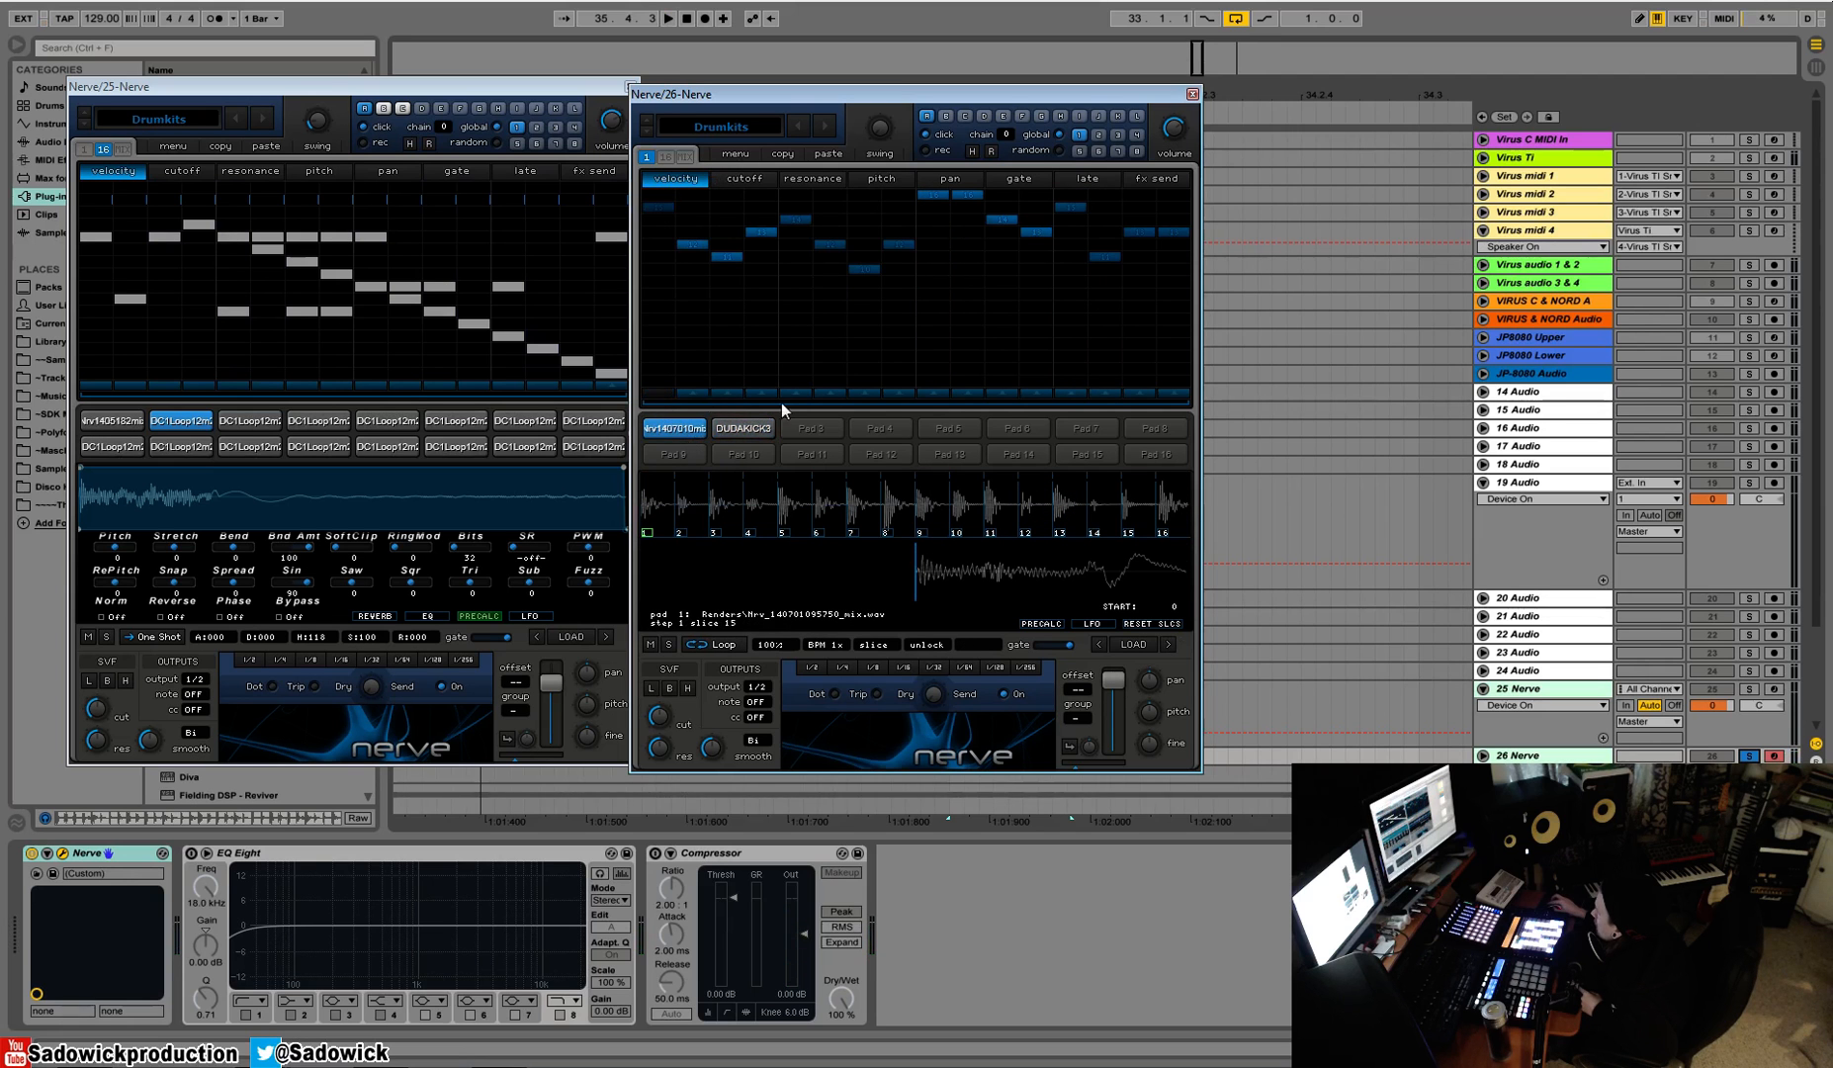
pyautogui.click(1079, 397)
pyautogui.press('space')
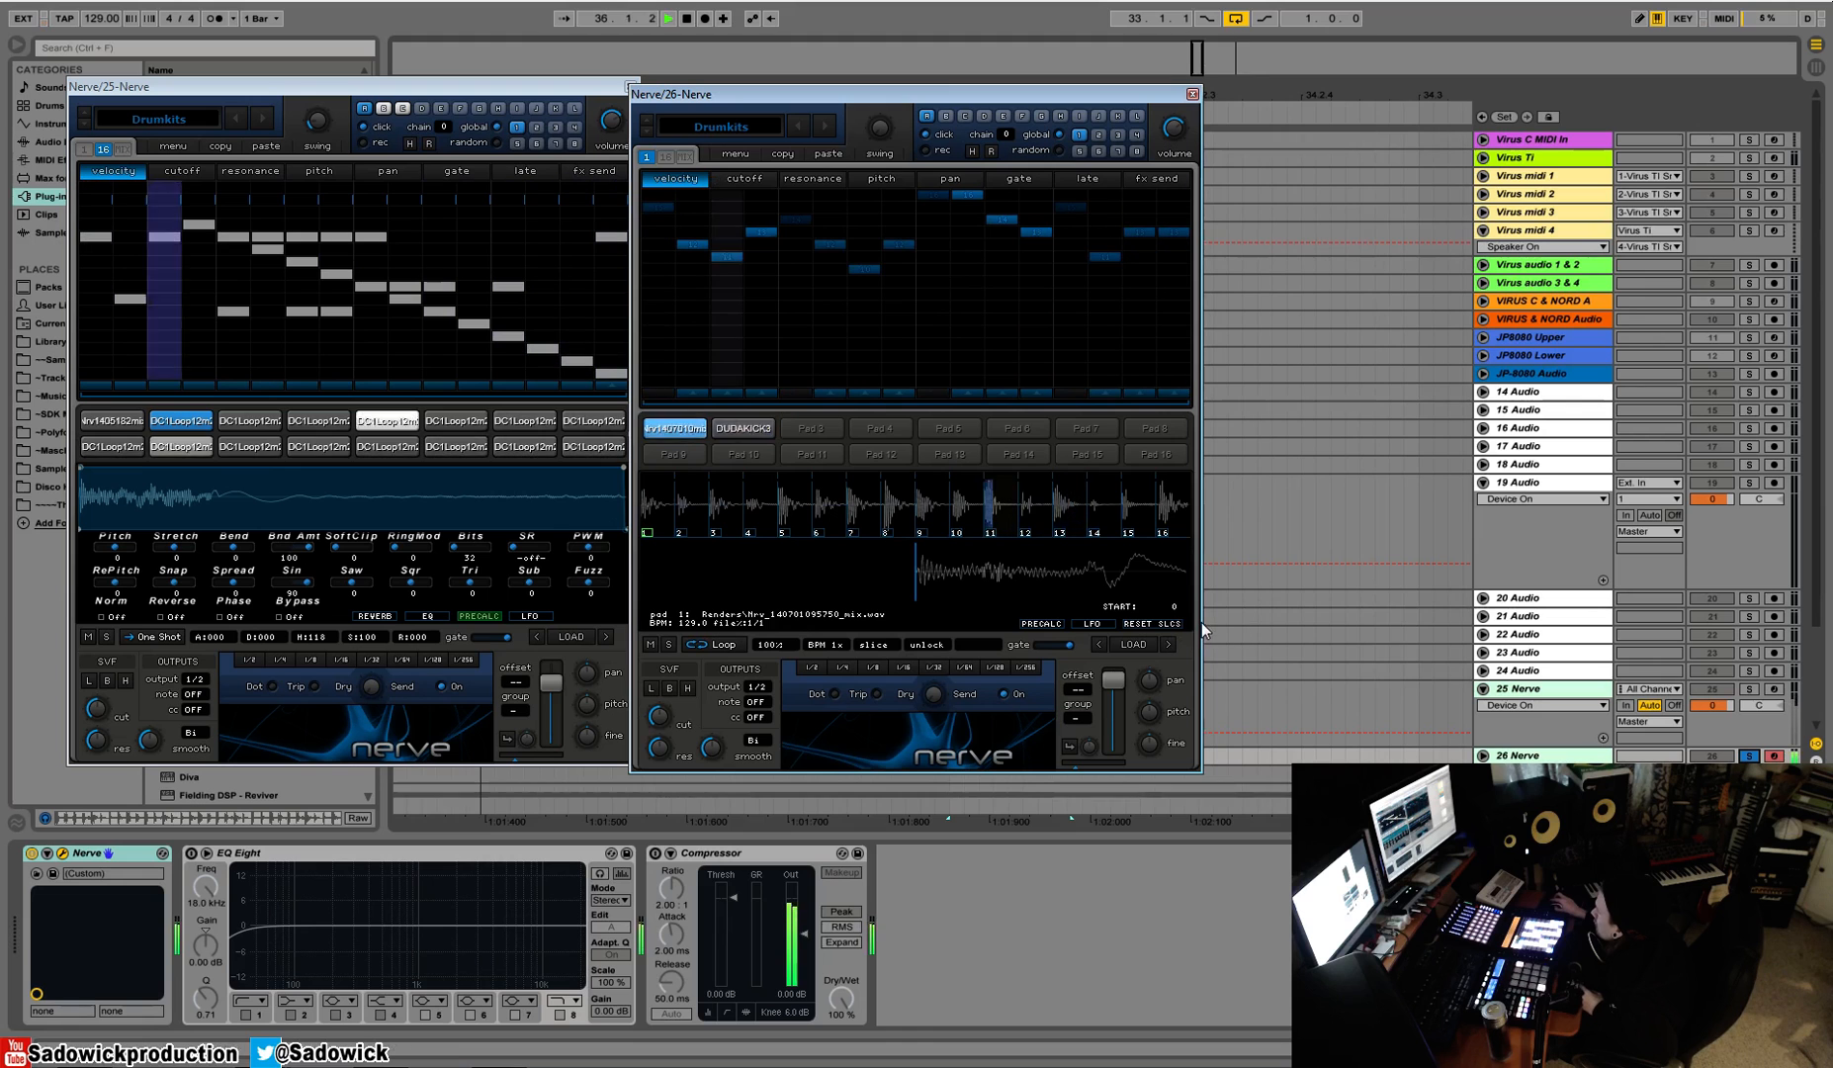
# Step: Draw varied per-step resonance and pitch values for pad 1 and play back the pattern
pyautogui.click(810, 180)
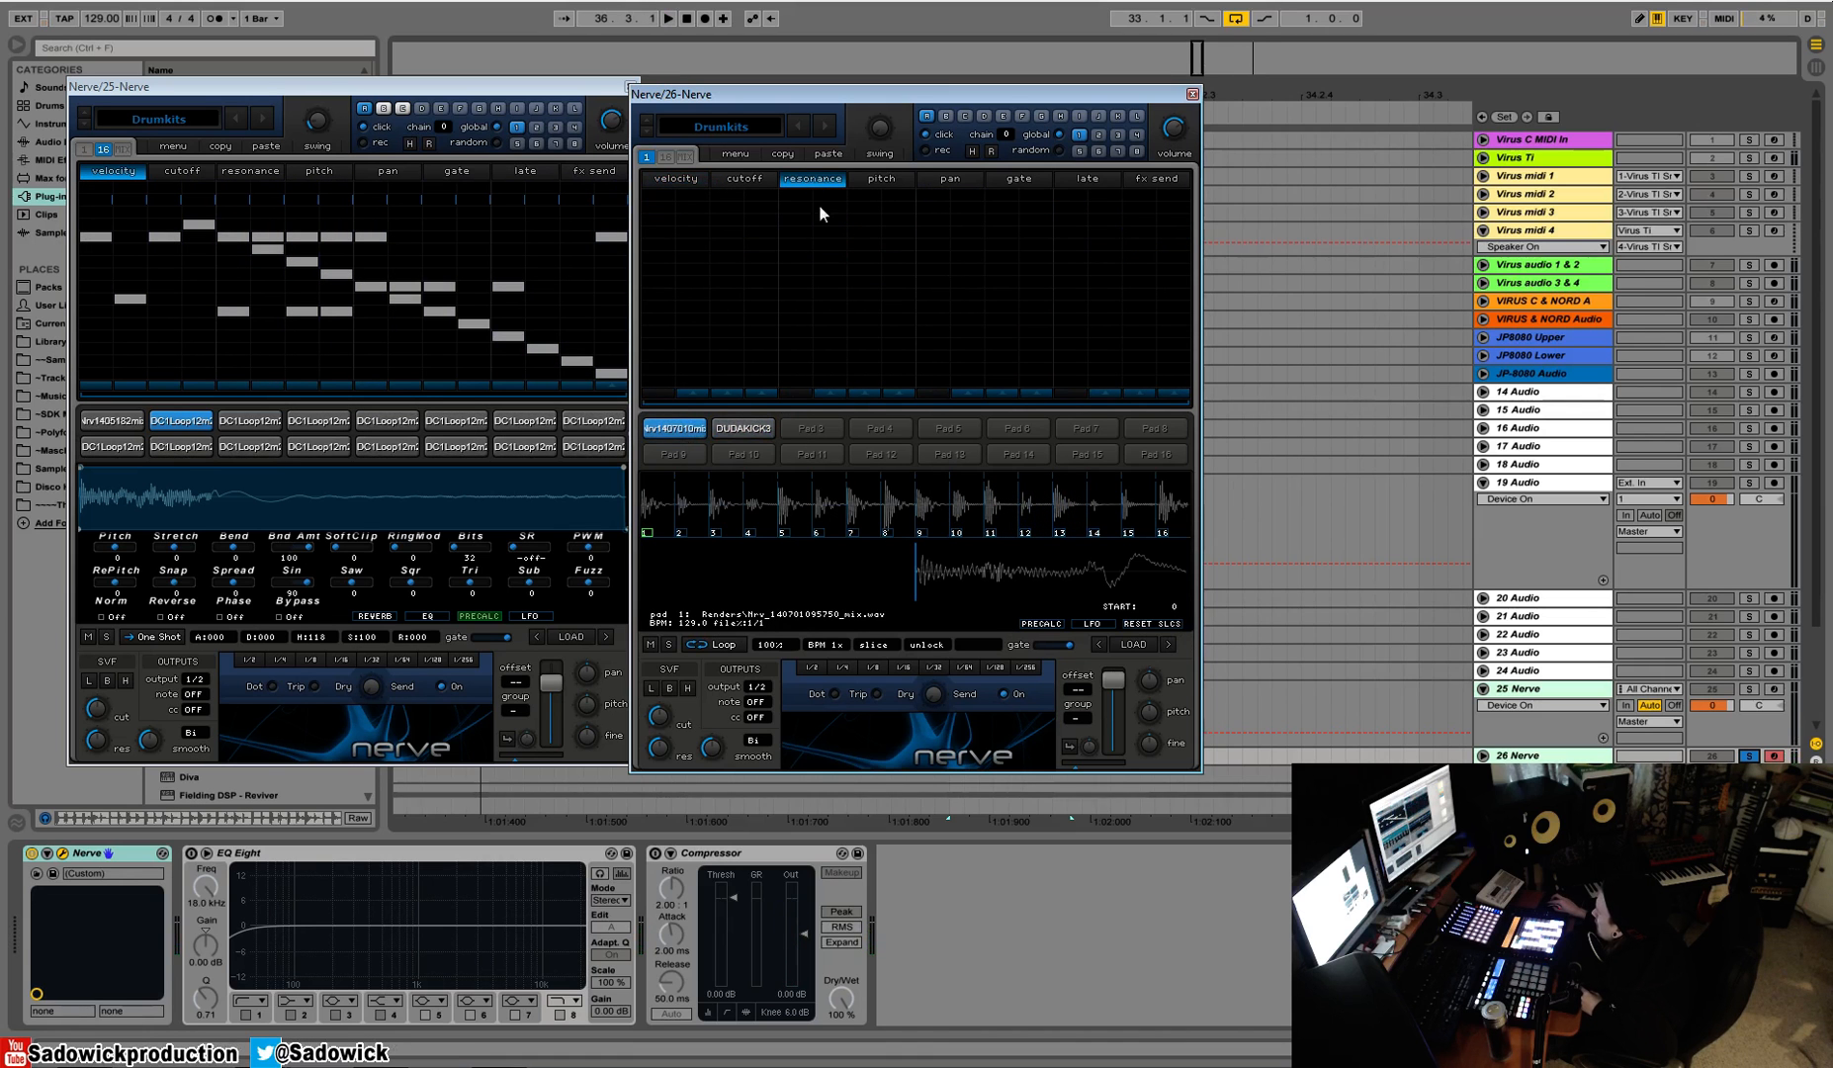
pyautogui.moveTo(667, 279); pyautogui.dragTo(788, 264)
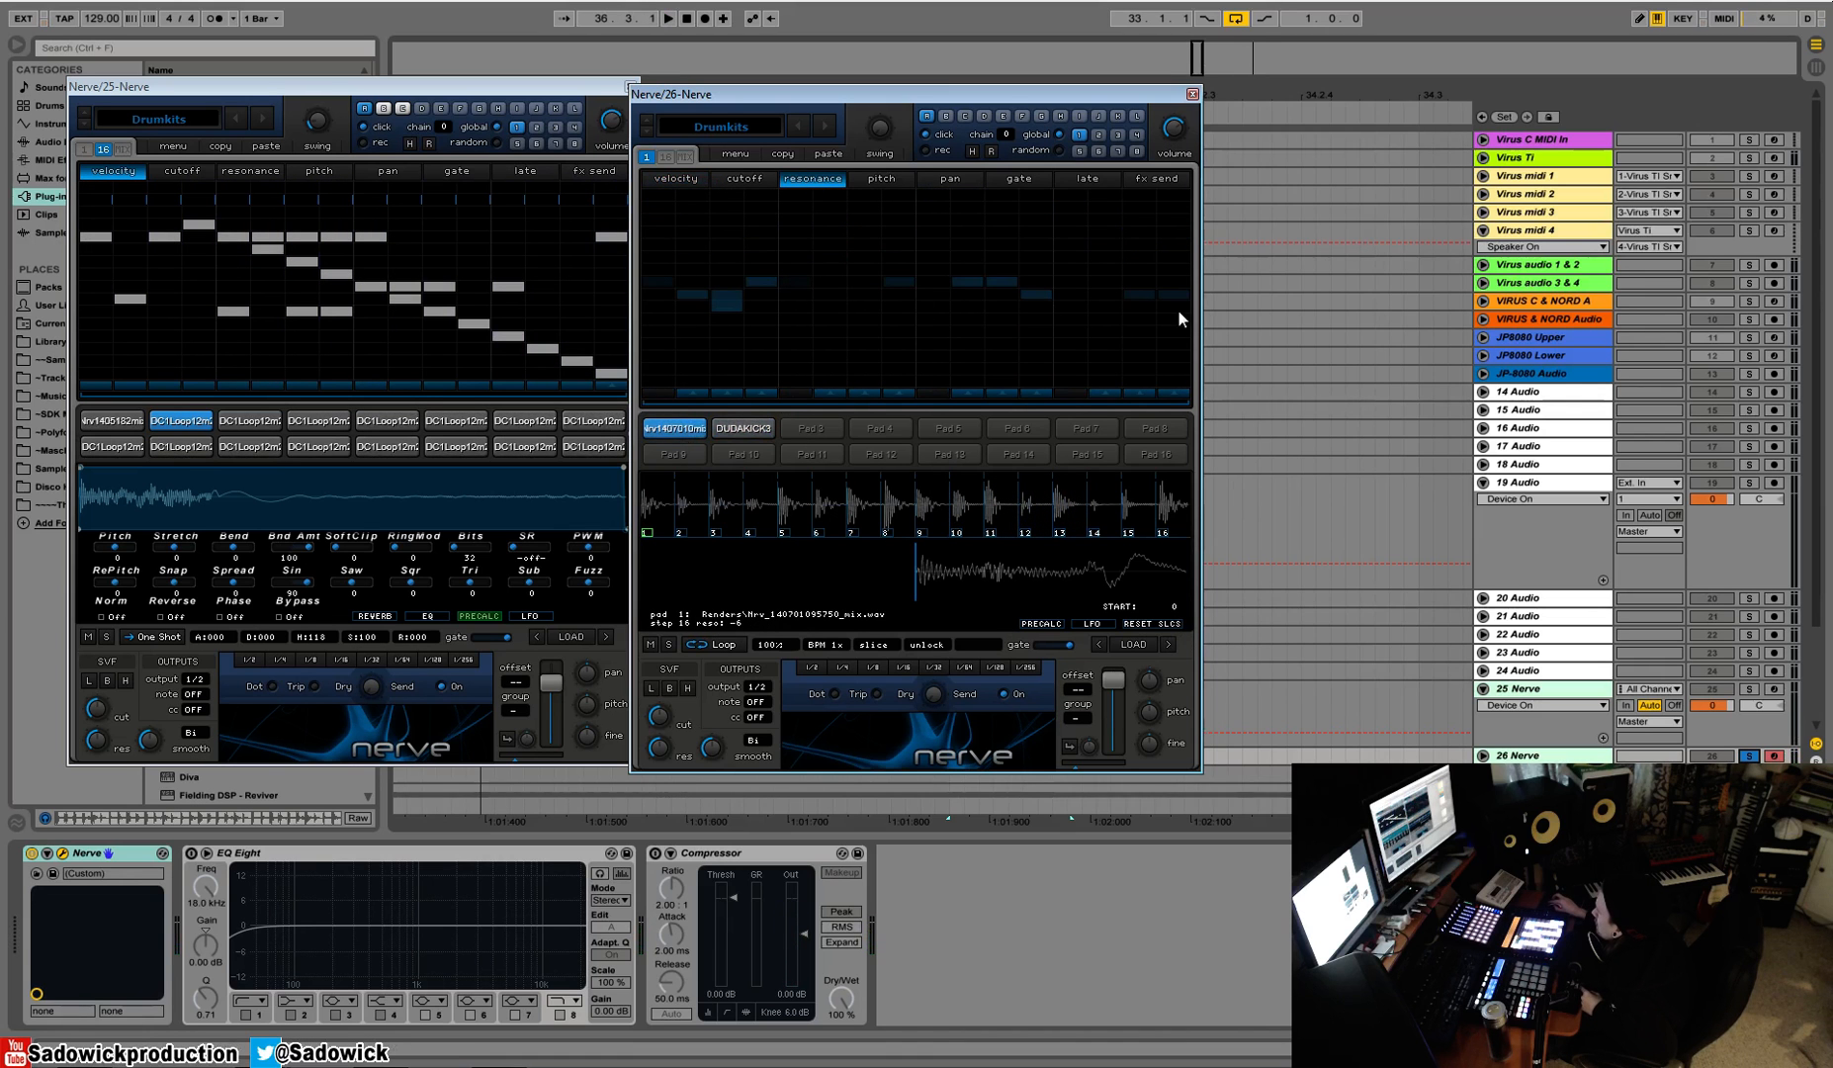
pyautogui.click(881, 182)
pyautogui.moveTo(692, 276)
pyautogui.mouseDown()
pyautogui.moveTo(742, 296)
pyautogui.moveTo(1018, 285)
pyautogui.mouseUp()
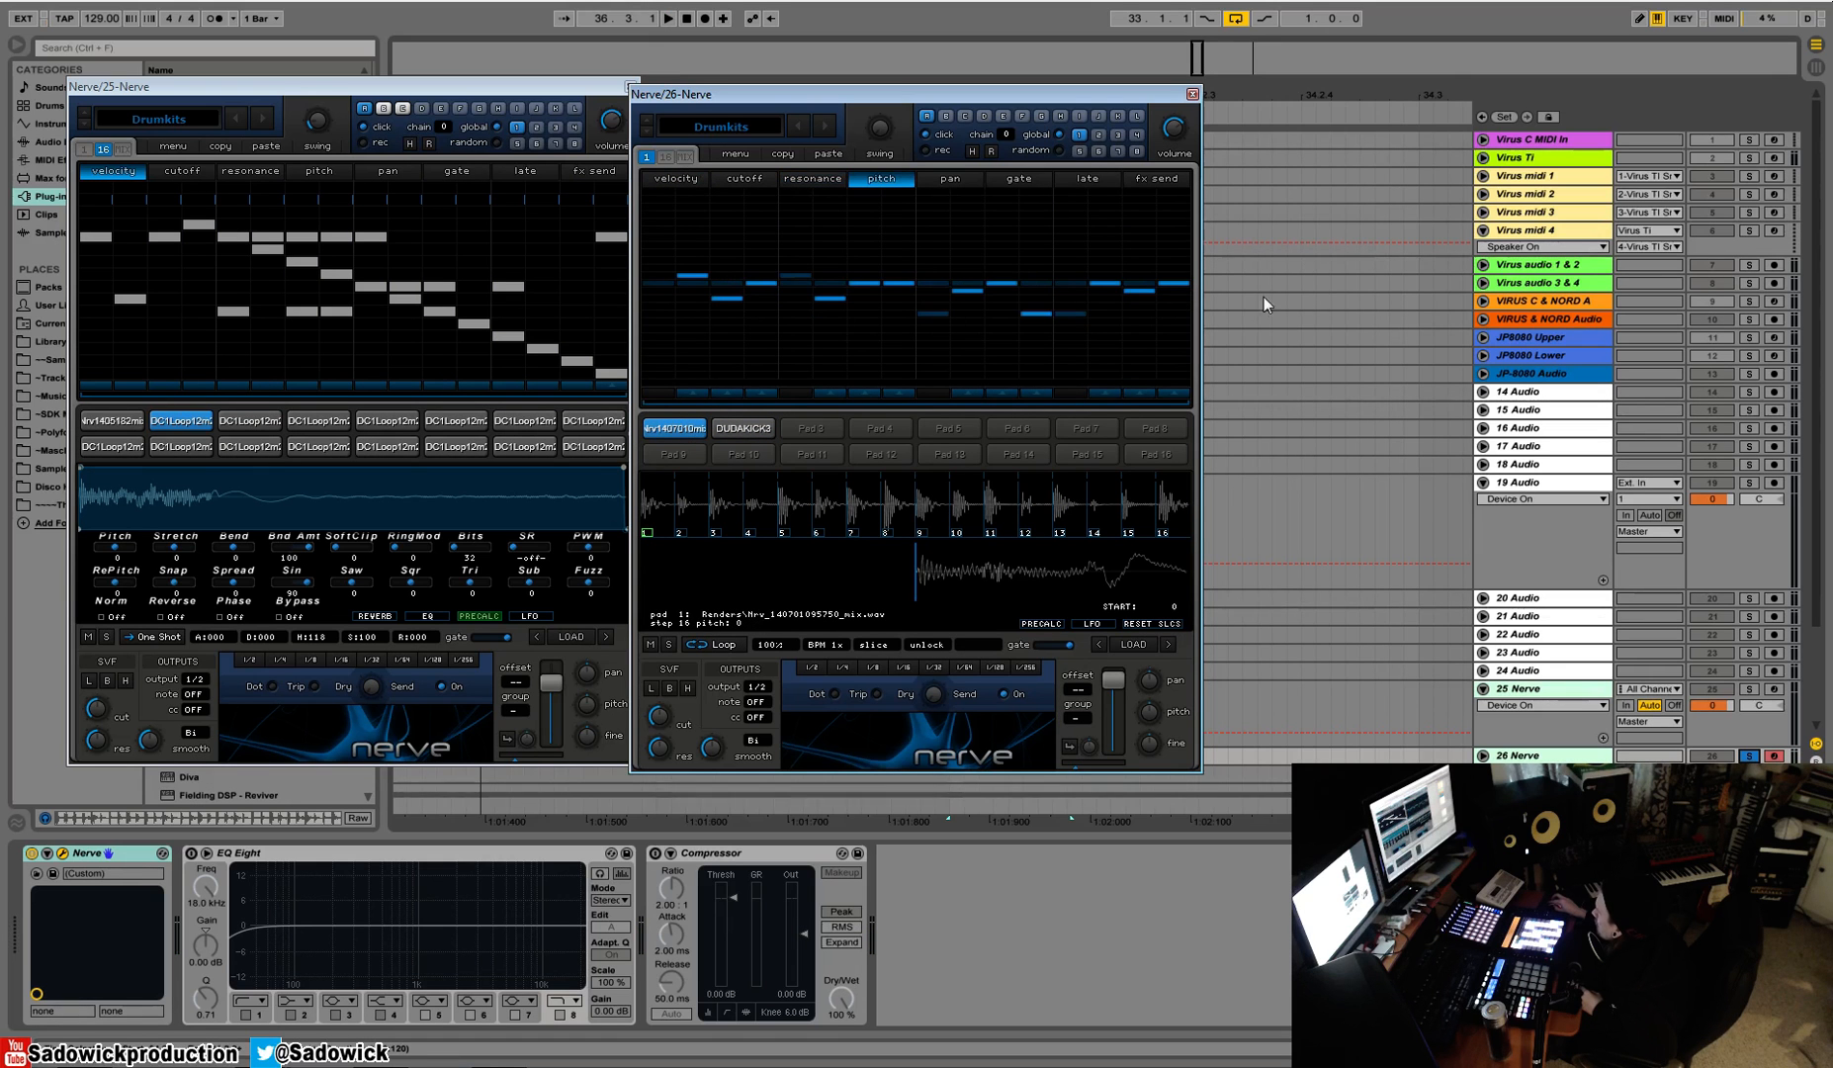
pyautogui.press('space')
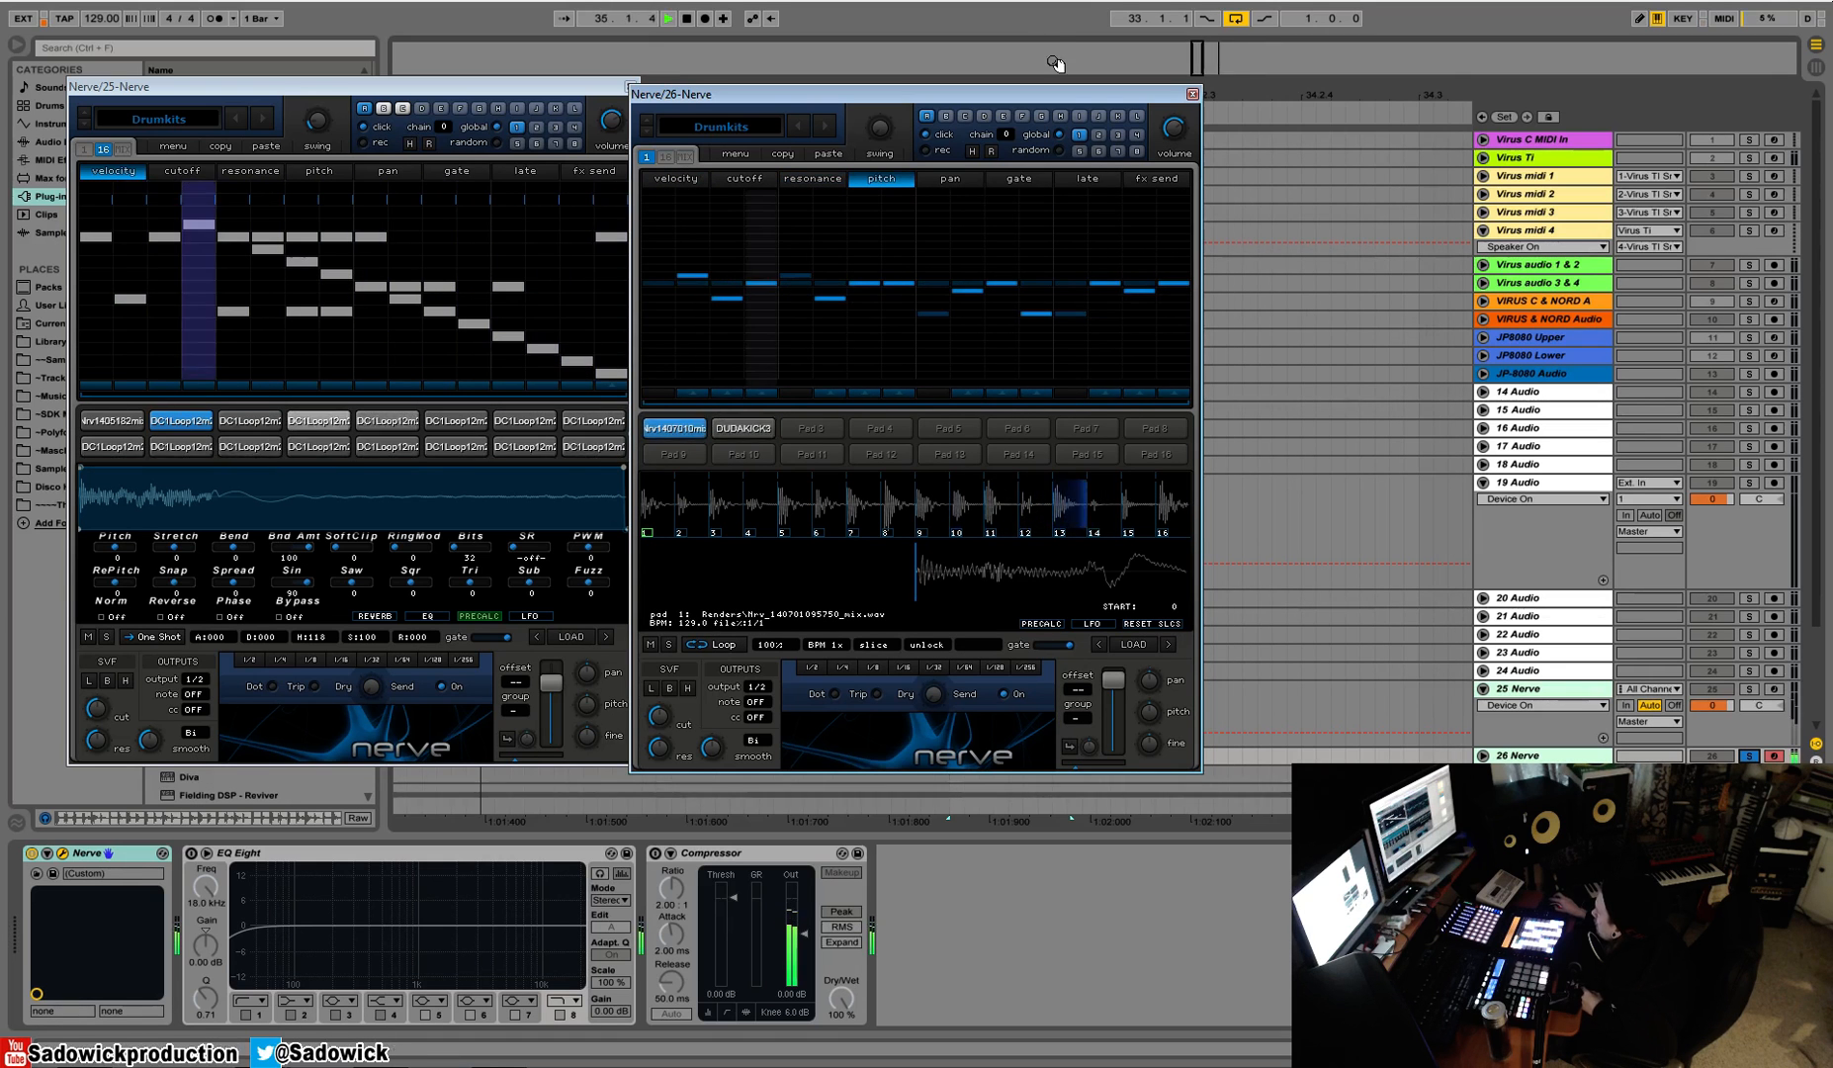
pyautogui.press('space')
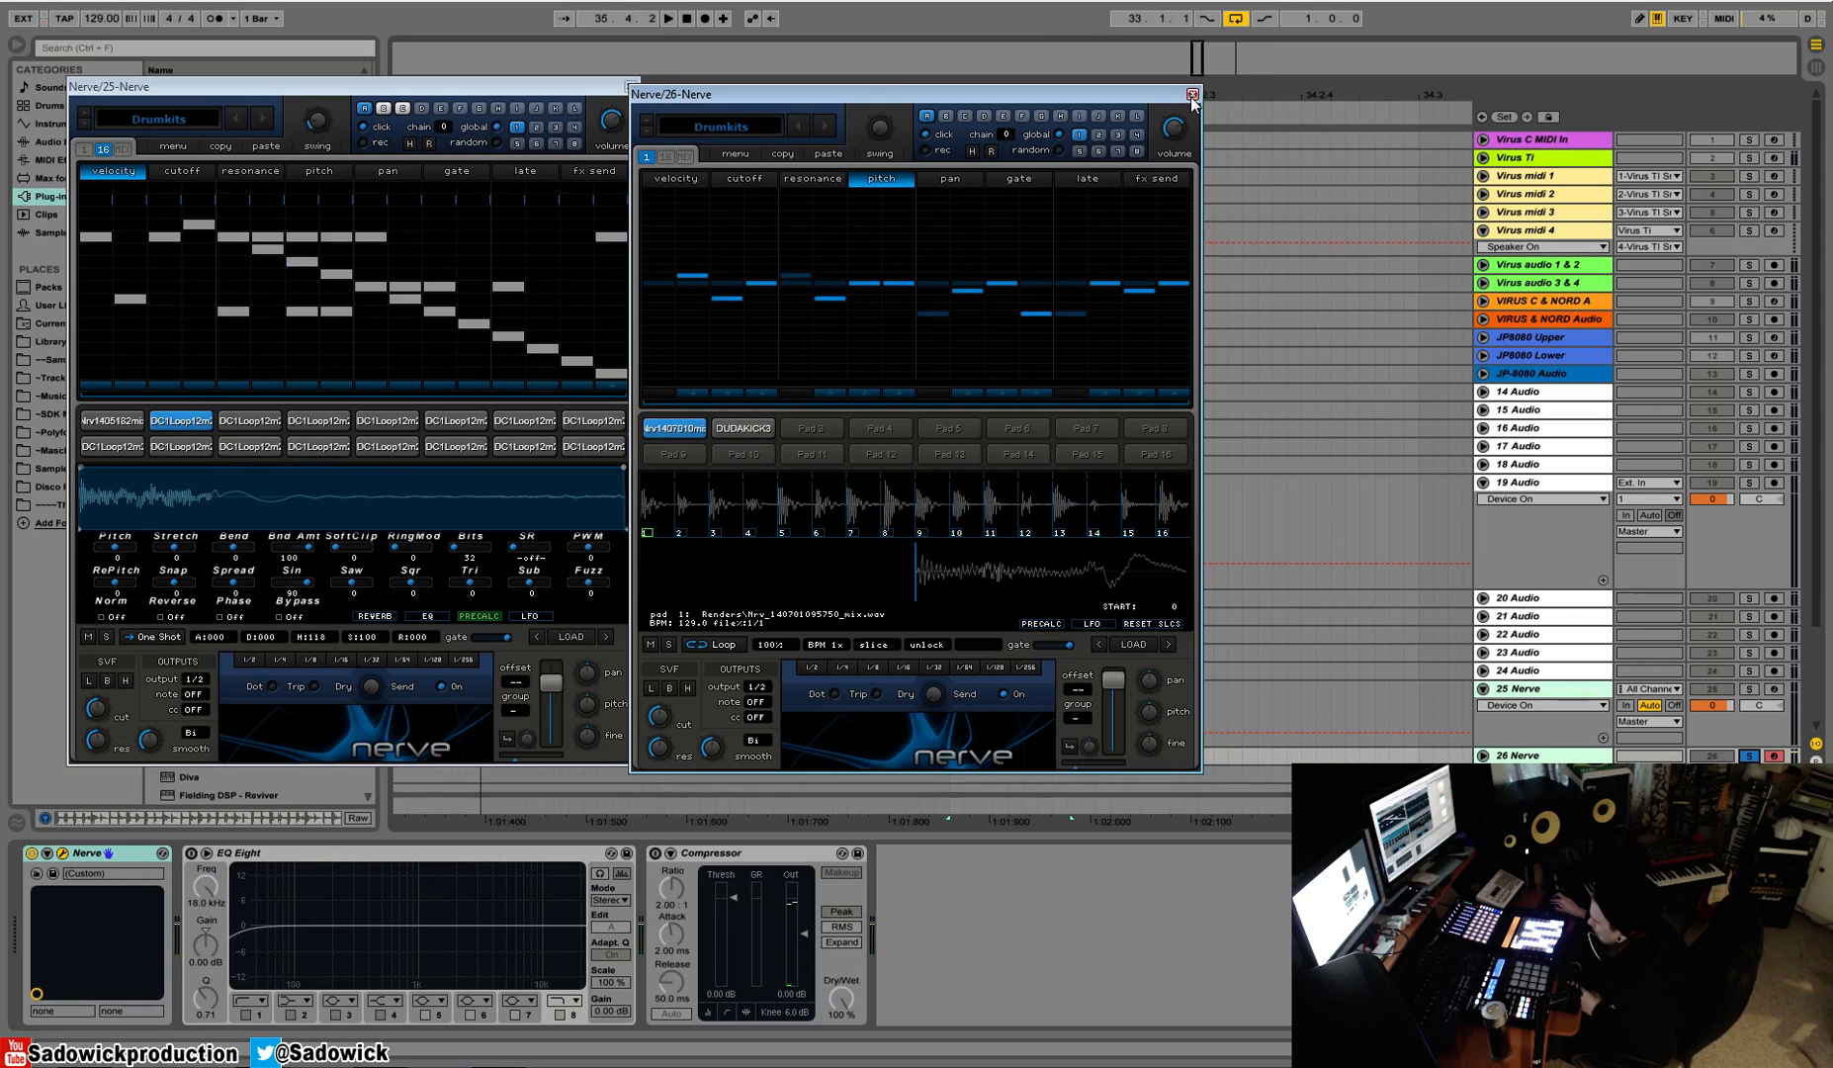
# Step: Render the pattern of pad 1 onto track 19 Audio and the kick pattern of pad 2 onto track 18 Audio
pyautogui.click(683, 428)
pyautogui.click(687, 427)
pyautogui.click(686, 427)
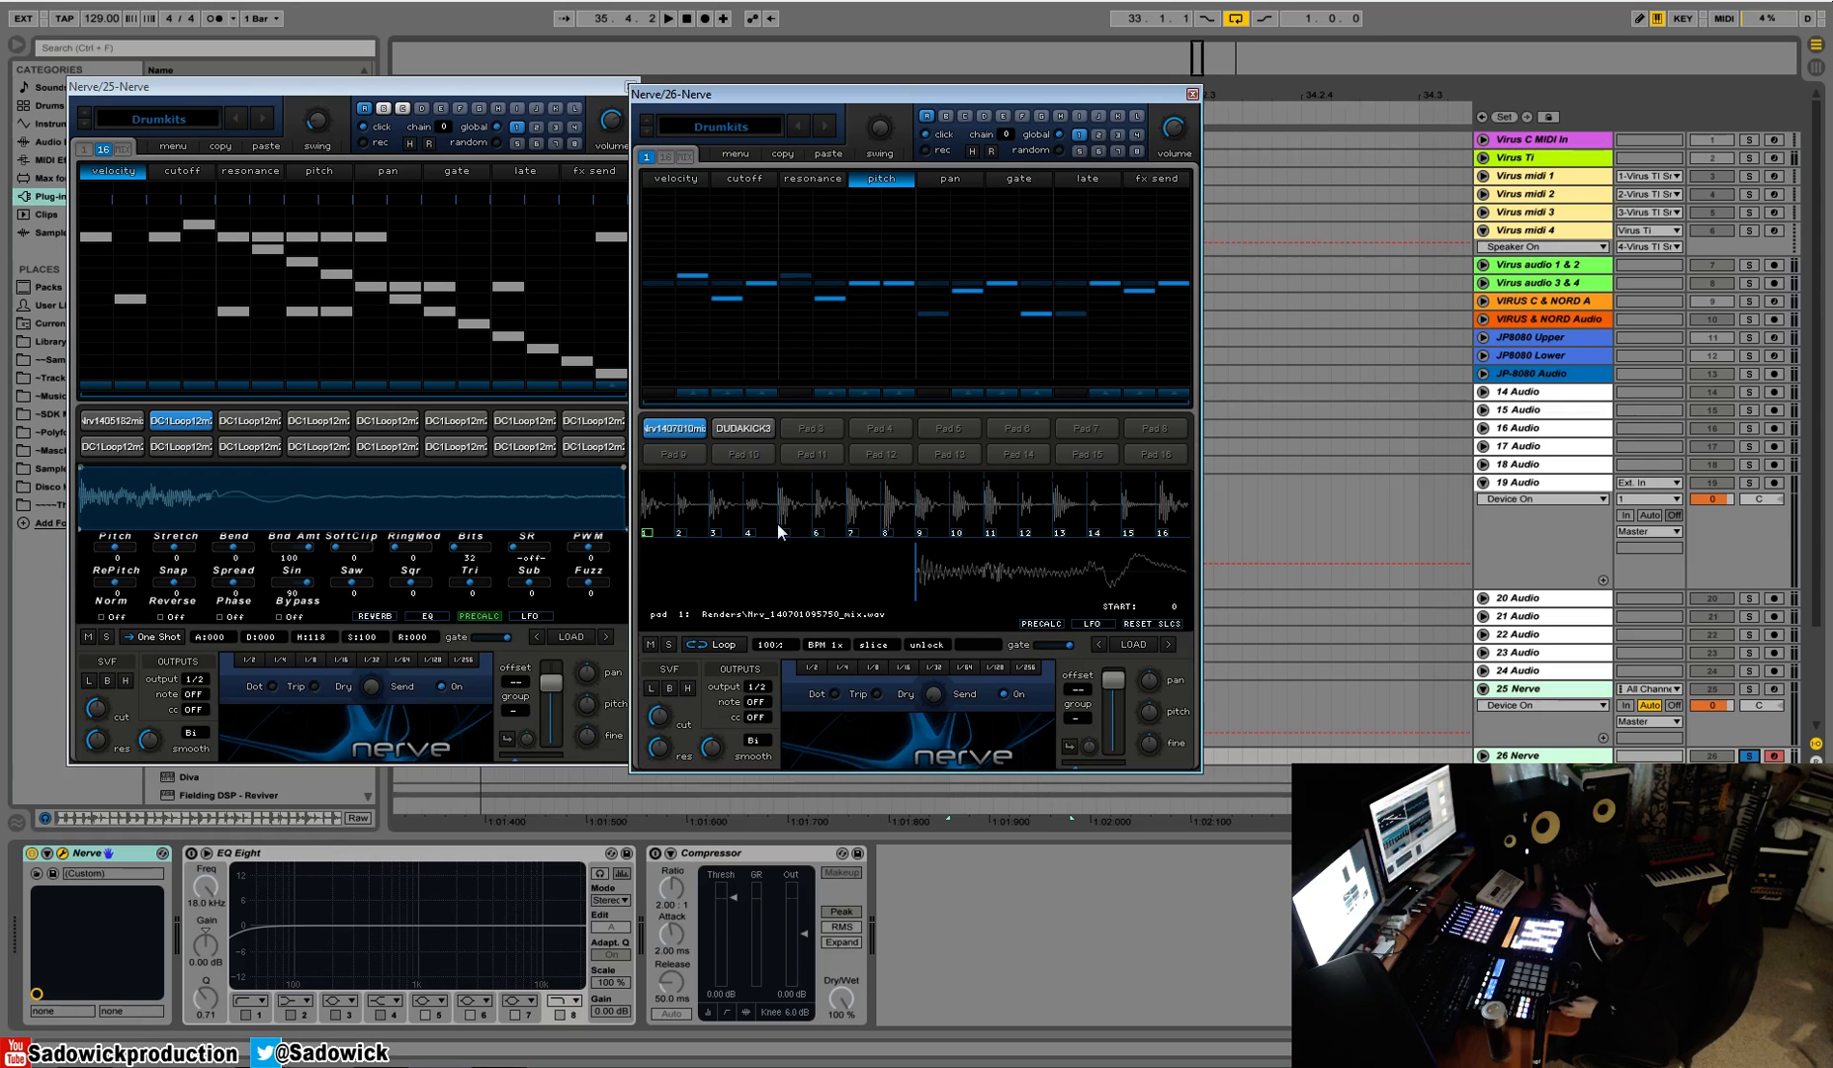
pyautogui.click(688, 430)
pyautogui.click(672, 428)
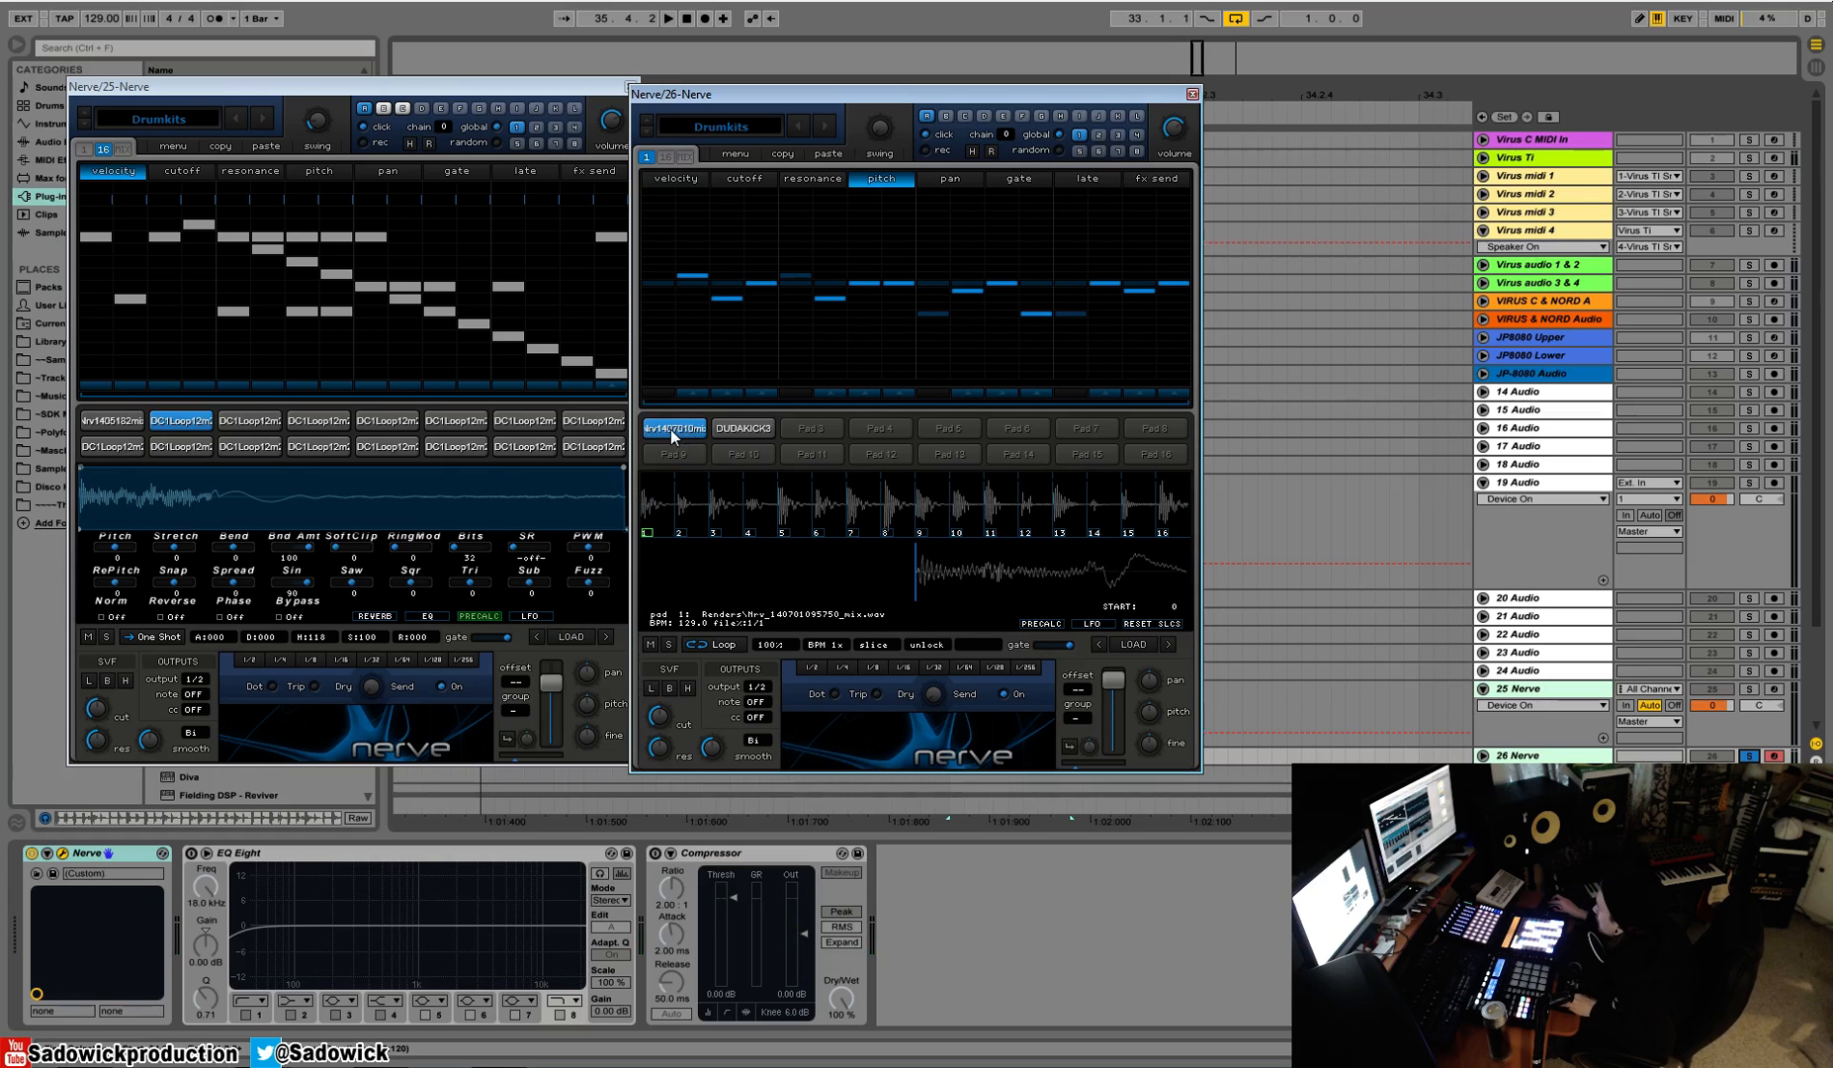
pyautogui.moveTo(894, 418); pyautogui.dragTo(1421, 519)
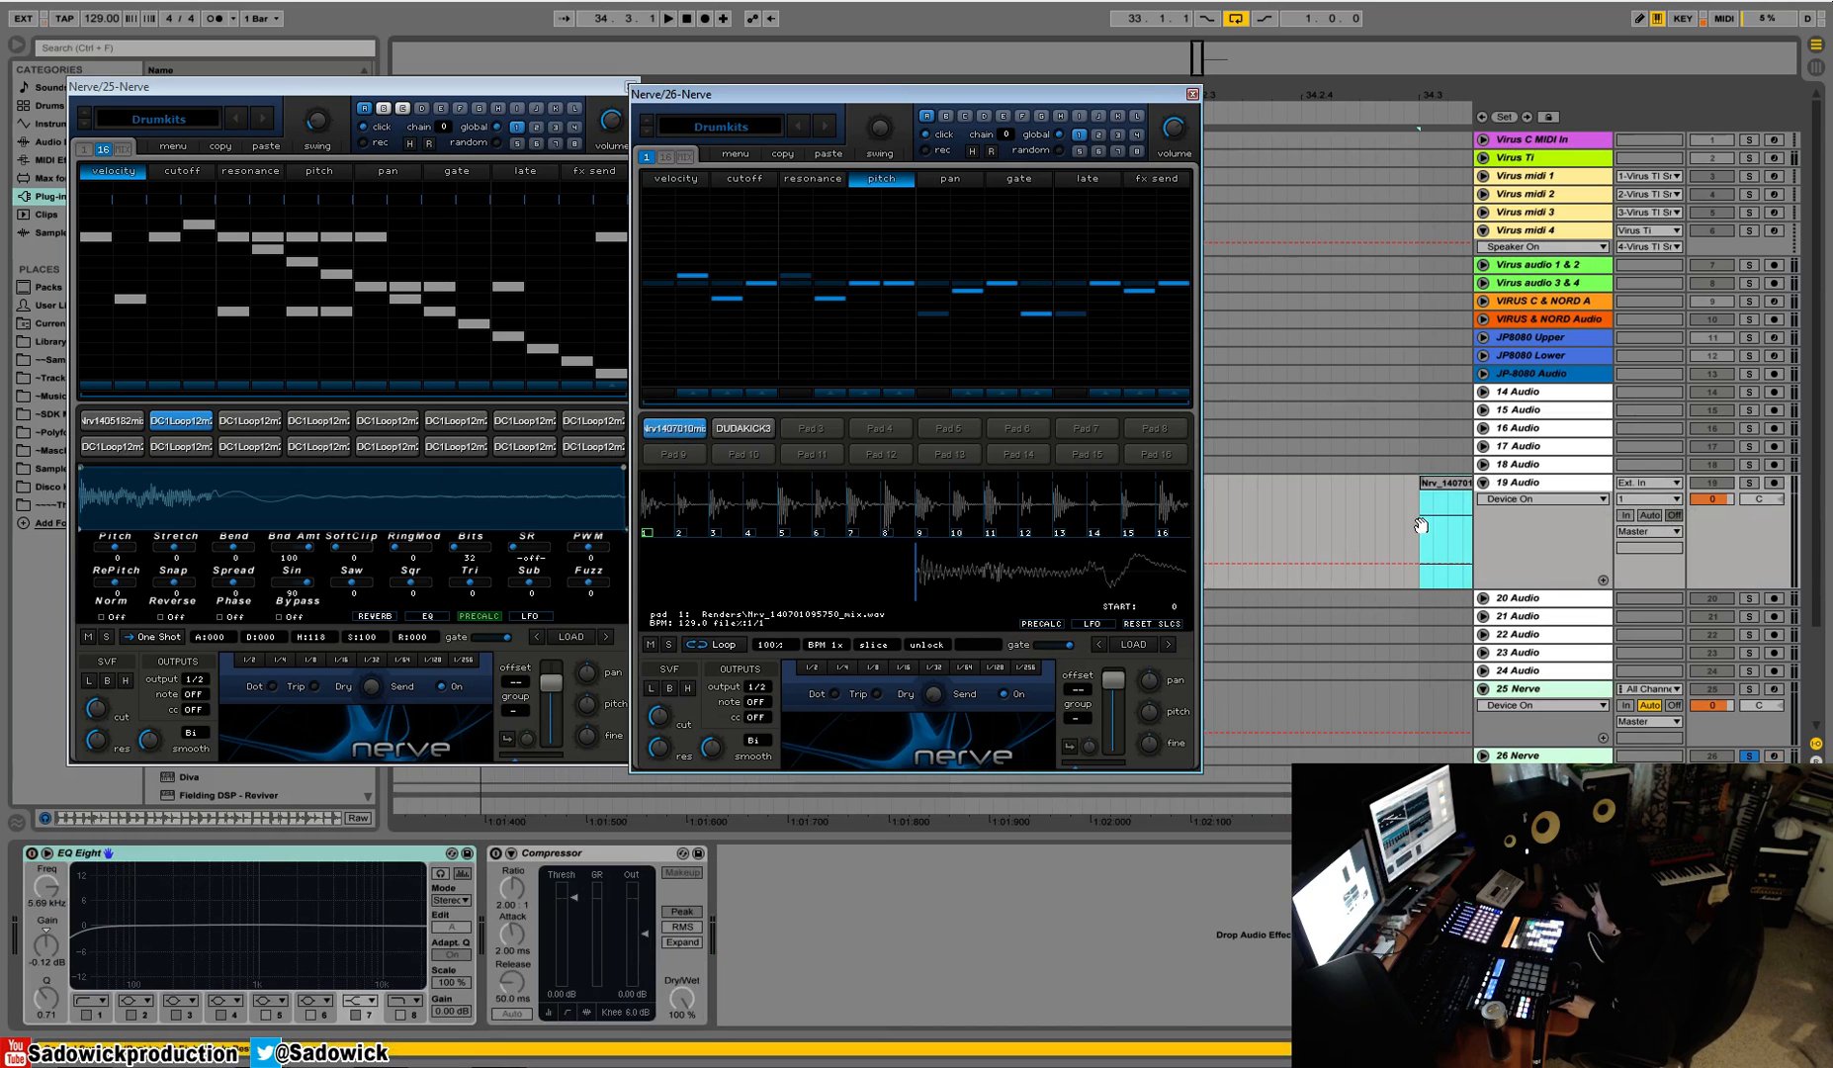
pyautogui.click(749, 427)
pyautogui.moveTo(746, 428); pyautogui.dragTo(1422, 468)
# Step: Solo tracks 18 Audio and 19 Audio and play the rendered clips
pyautogui.click(1749, 466)
pyautogui.click(1749, 498)
pyautogui.press('space')
pyautogui.press('space')
# Step: Close both Nerve plug-in windows and bring the rendered clips on tracks 18 and 19 into view
pyautogui.moveTo(1350, 97); pyautogui.dragTo(1214, 47)
pyautogui.click(1192, 94)
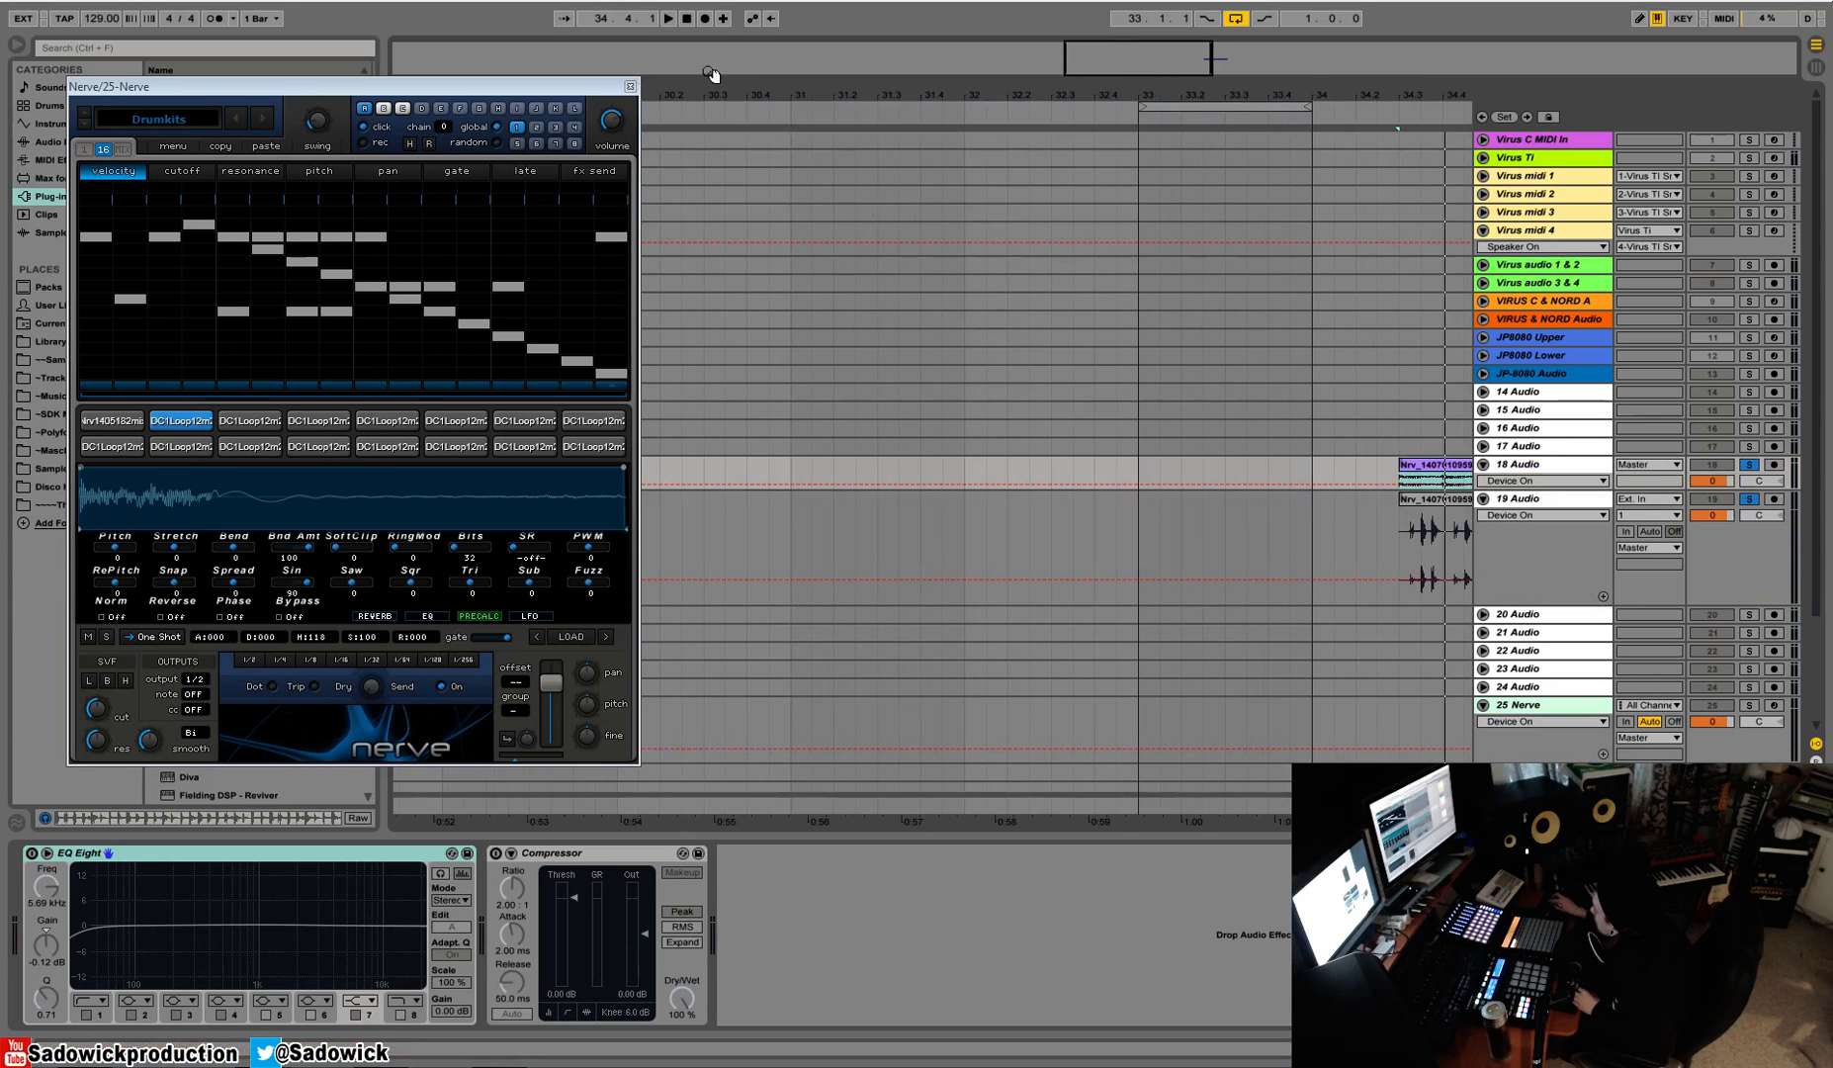
pyautogui.click(632, 87)
pyautogui.moveTo(1458, 95); pyautogui.dragTo(851, 121)
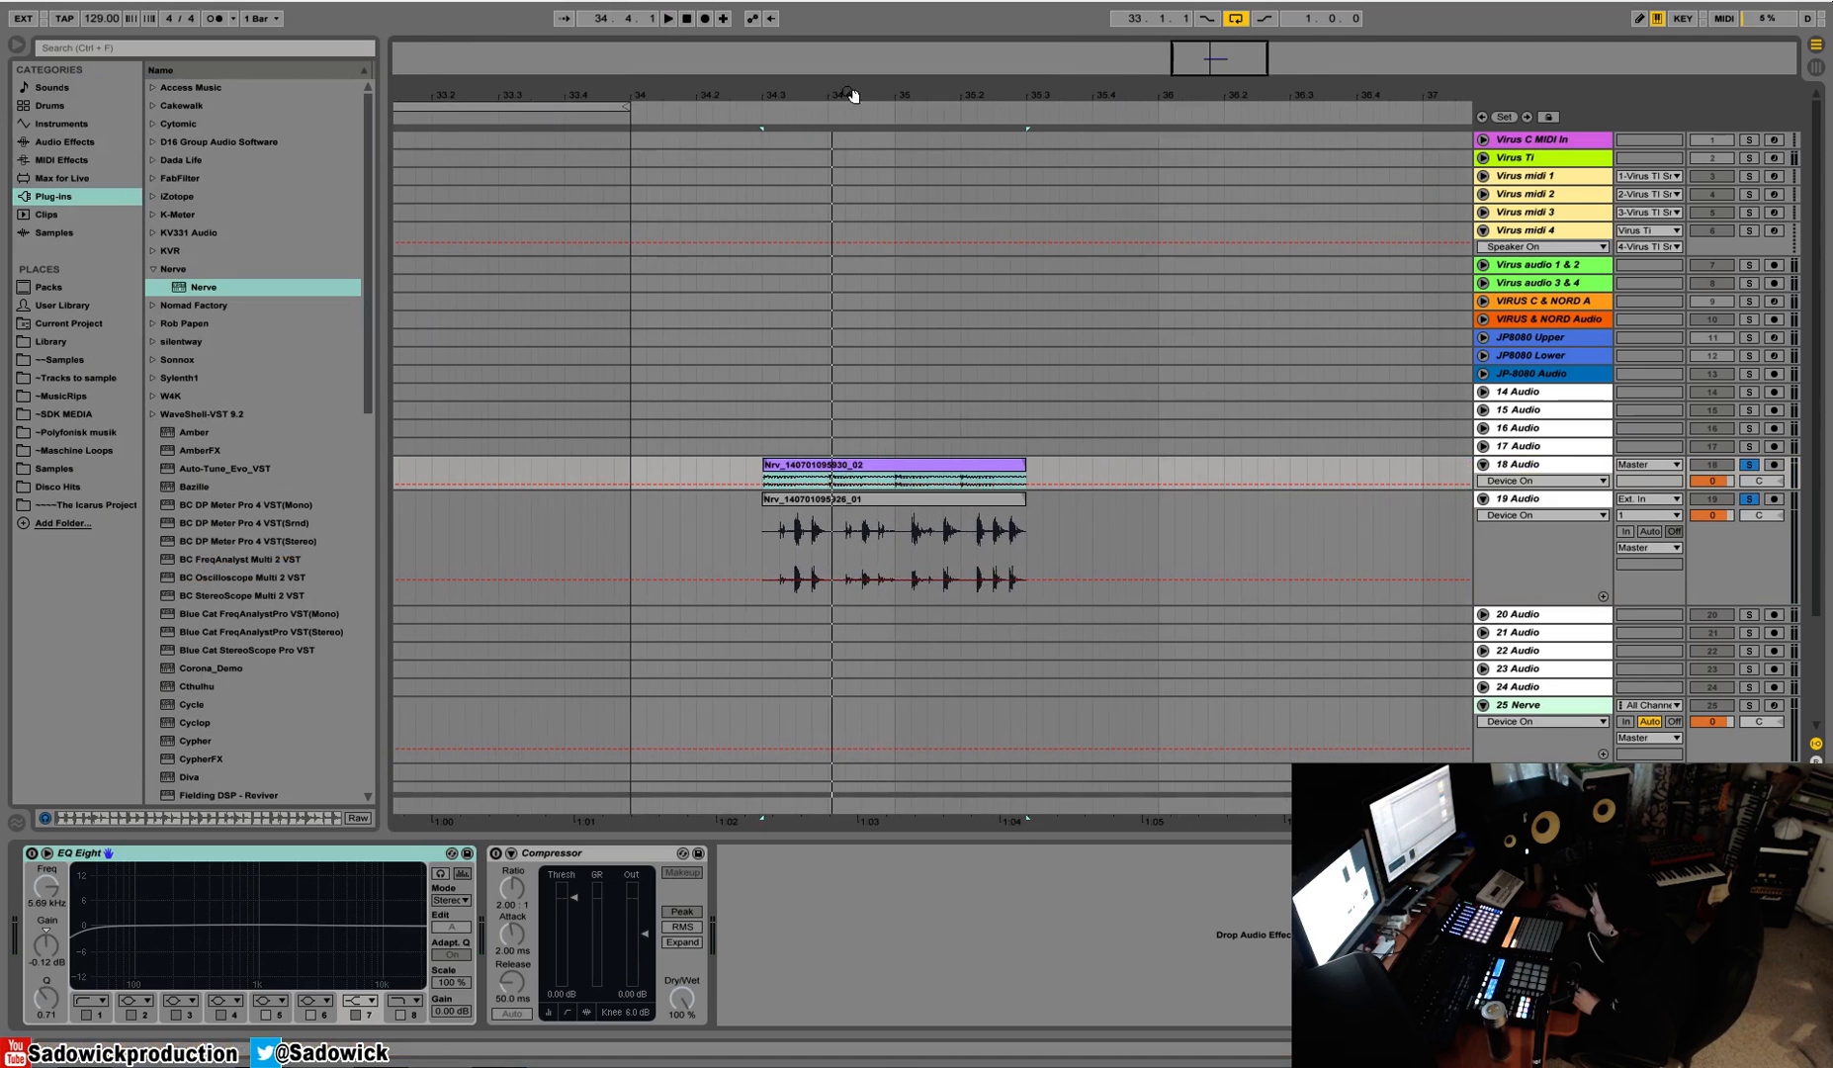
# Step: Move the rendered clips on tracks 18 Audio and 19 Audio so that both start at bar 35
pyautogui.moveTo(821, 471); pyautogui.dragTo(938, 479)
pyautogui.moveTo(960, 477); pyautogui.dragTo(960, 477)
pyautogui.moveTo(910, 500); pyautogui.dragTo(1044, 522)
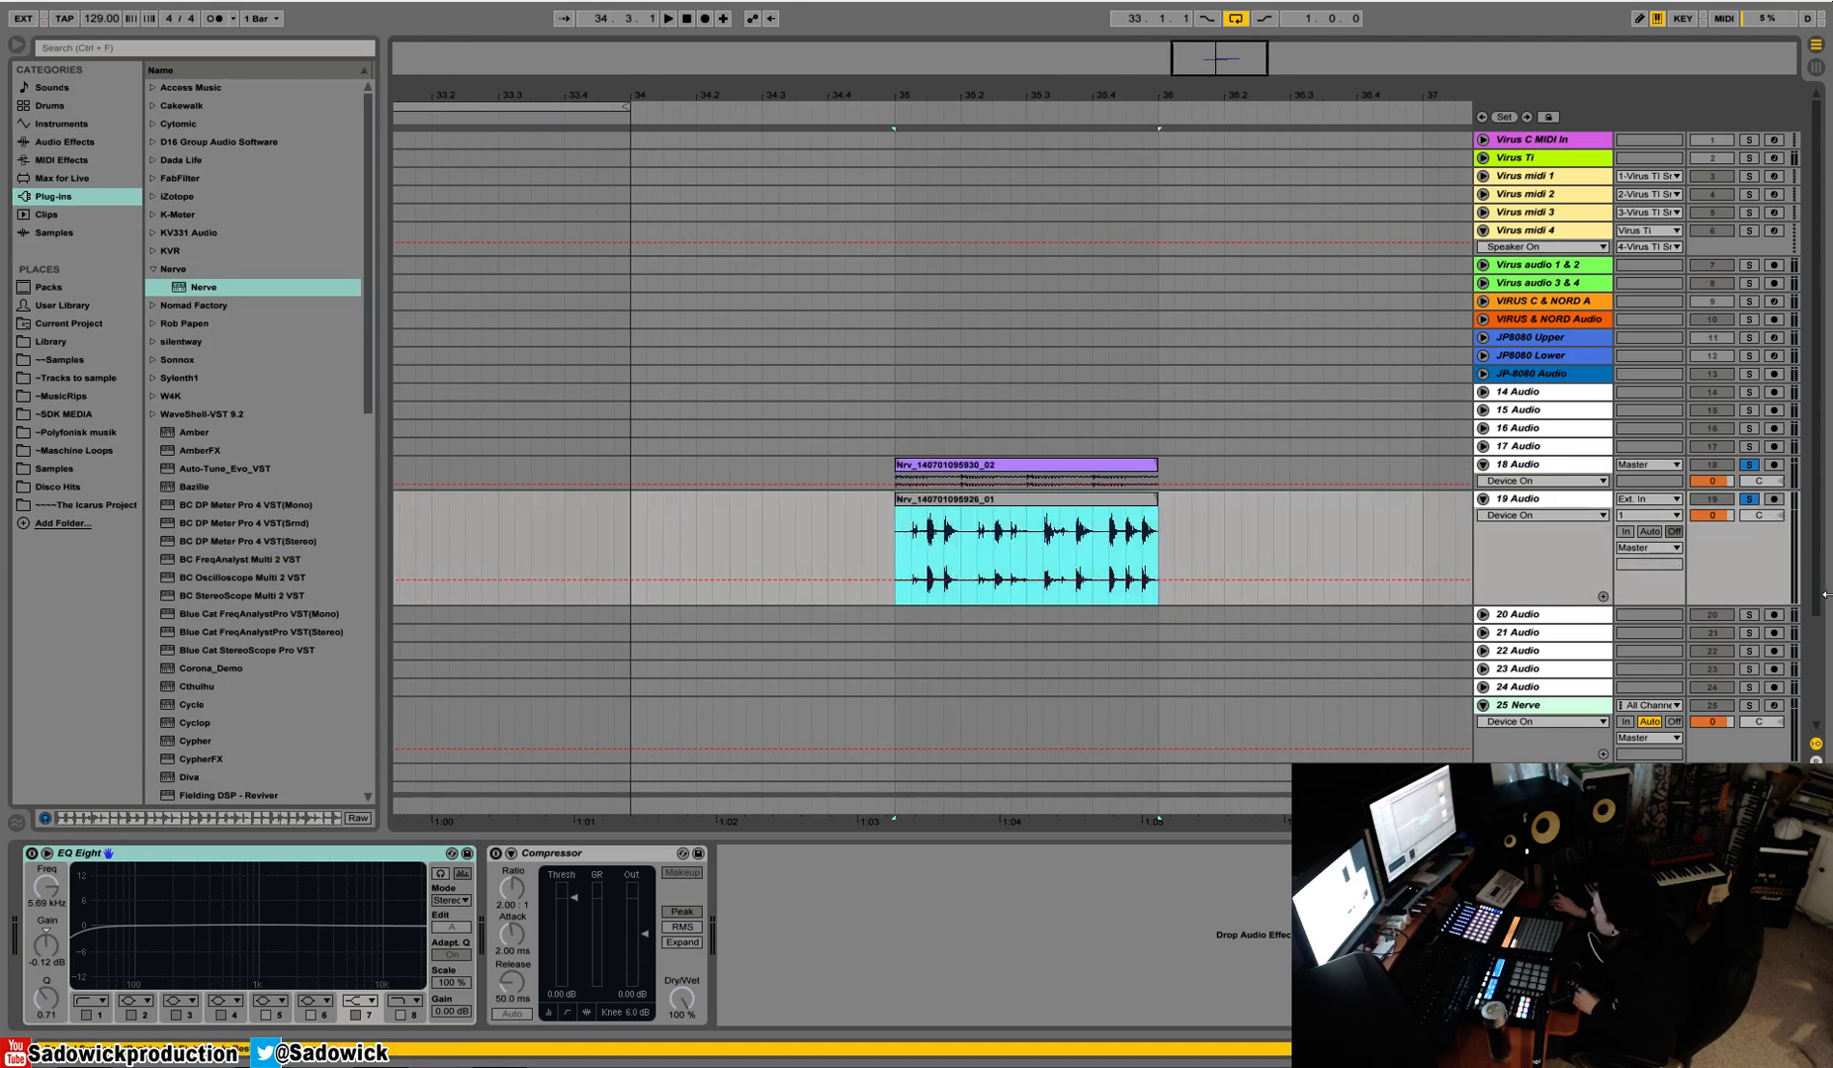
# Step: Play the moved clips, soloing track 19 Audio first and track 18 Audio after it
pyautogui.click(1748, 463)
pyautogui.click(1749, 499)
pyautogui.press('space')
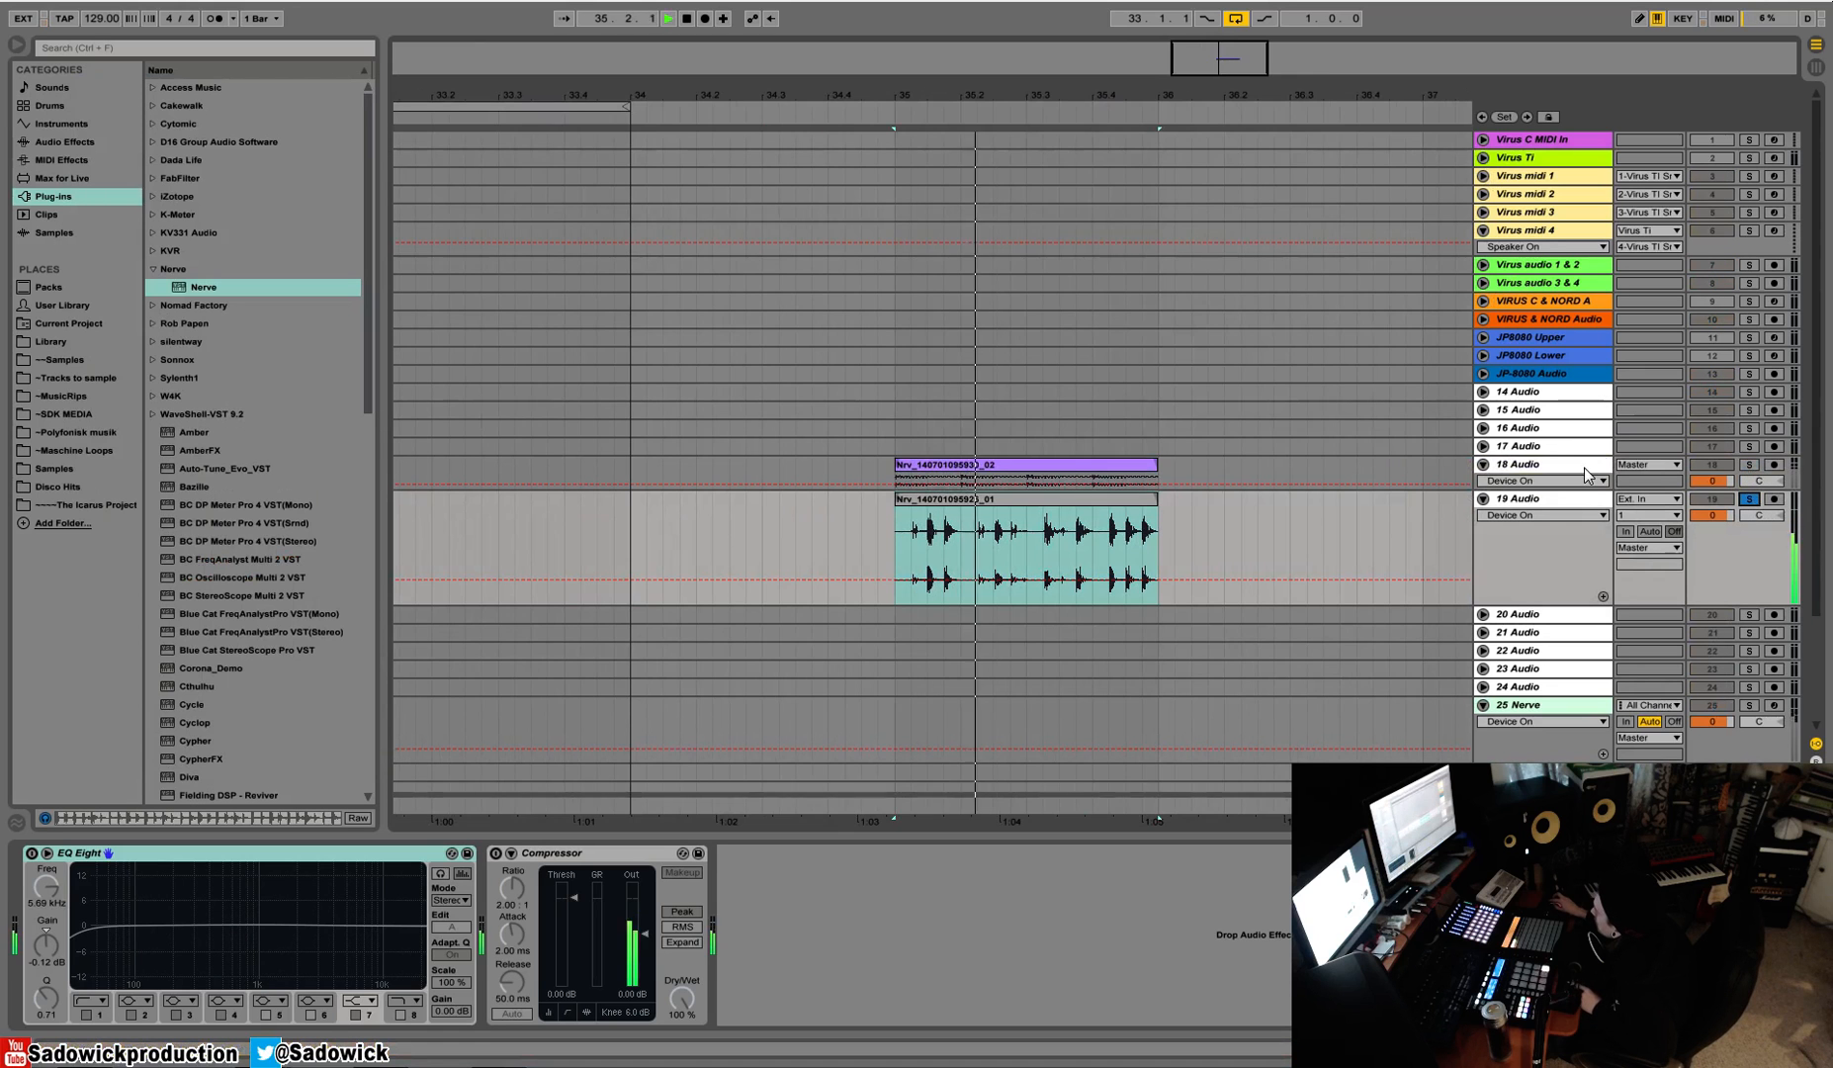
pyautogui.click(1749, 464)
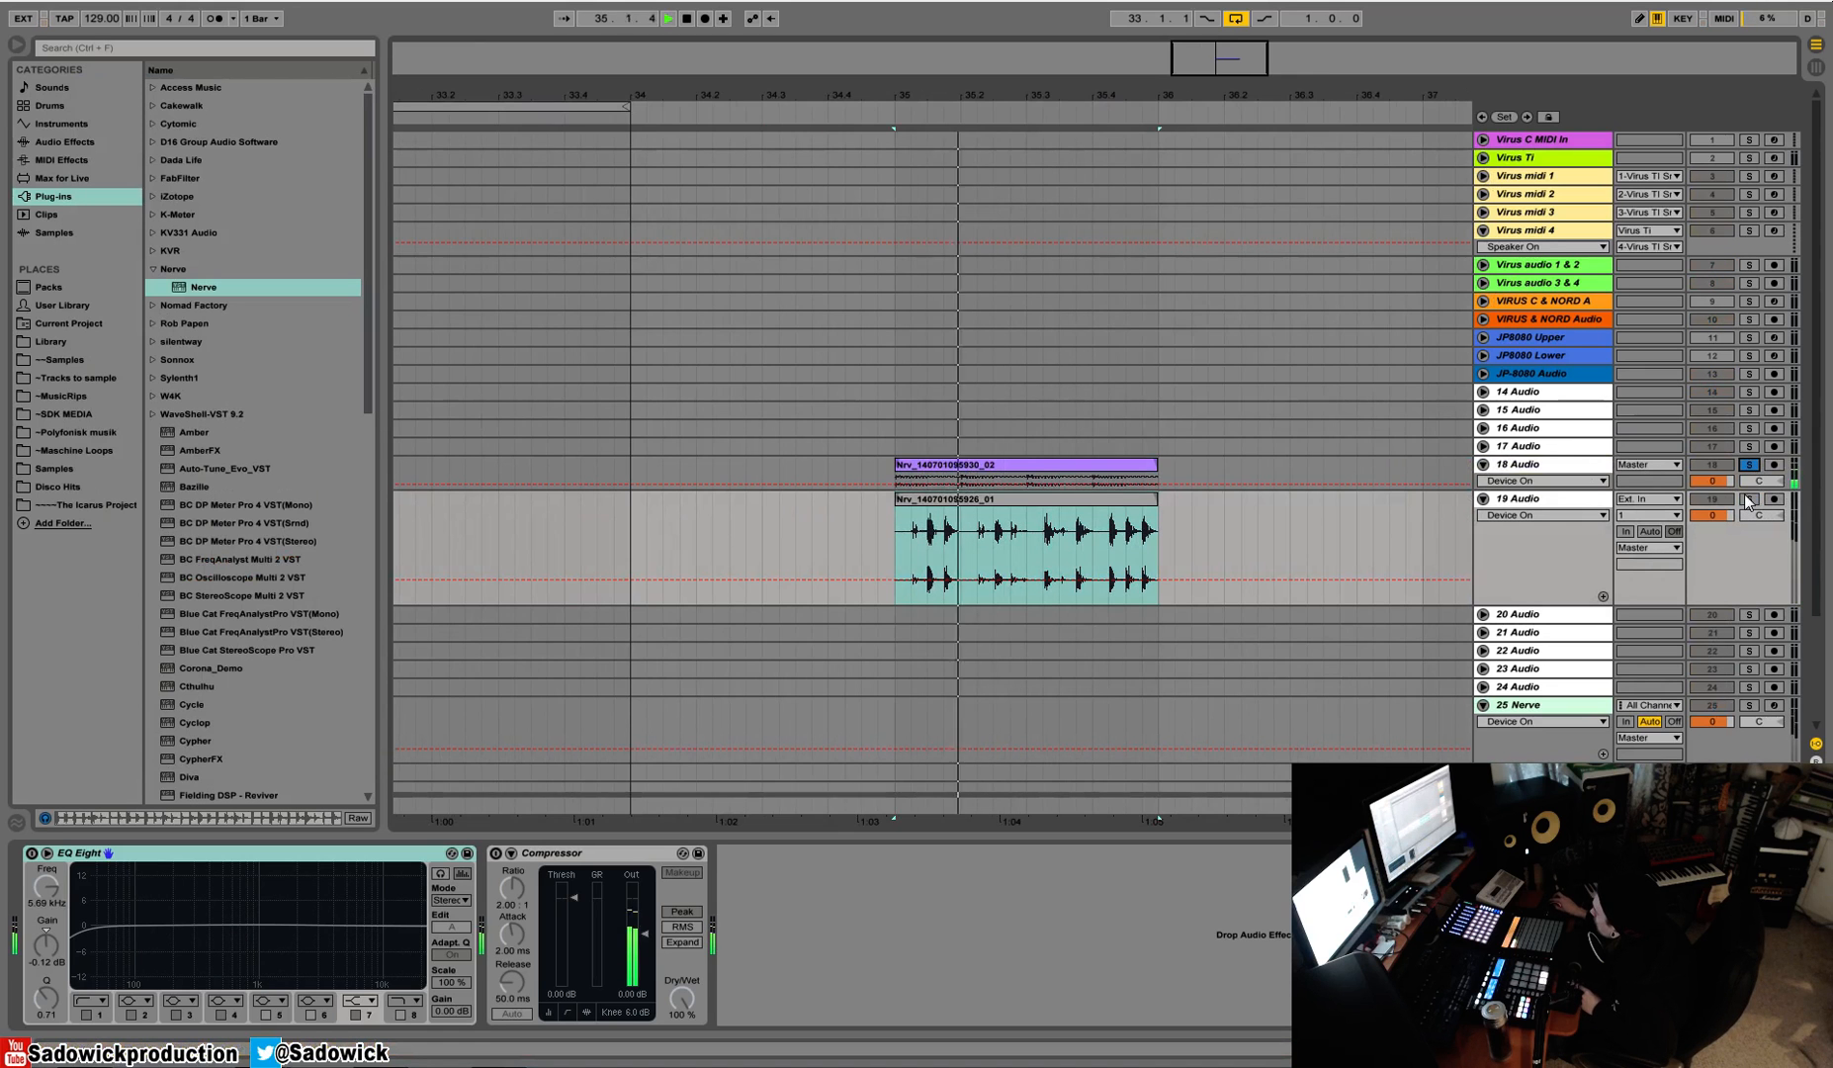
pyautogui.press('space')
# Step: Enlarge track 18 Audio and show the fades of its kick clip
pyautogui.moveTo(1664, 491); pyautogui.dragTo(1665, 556)
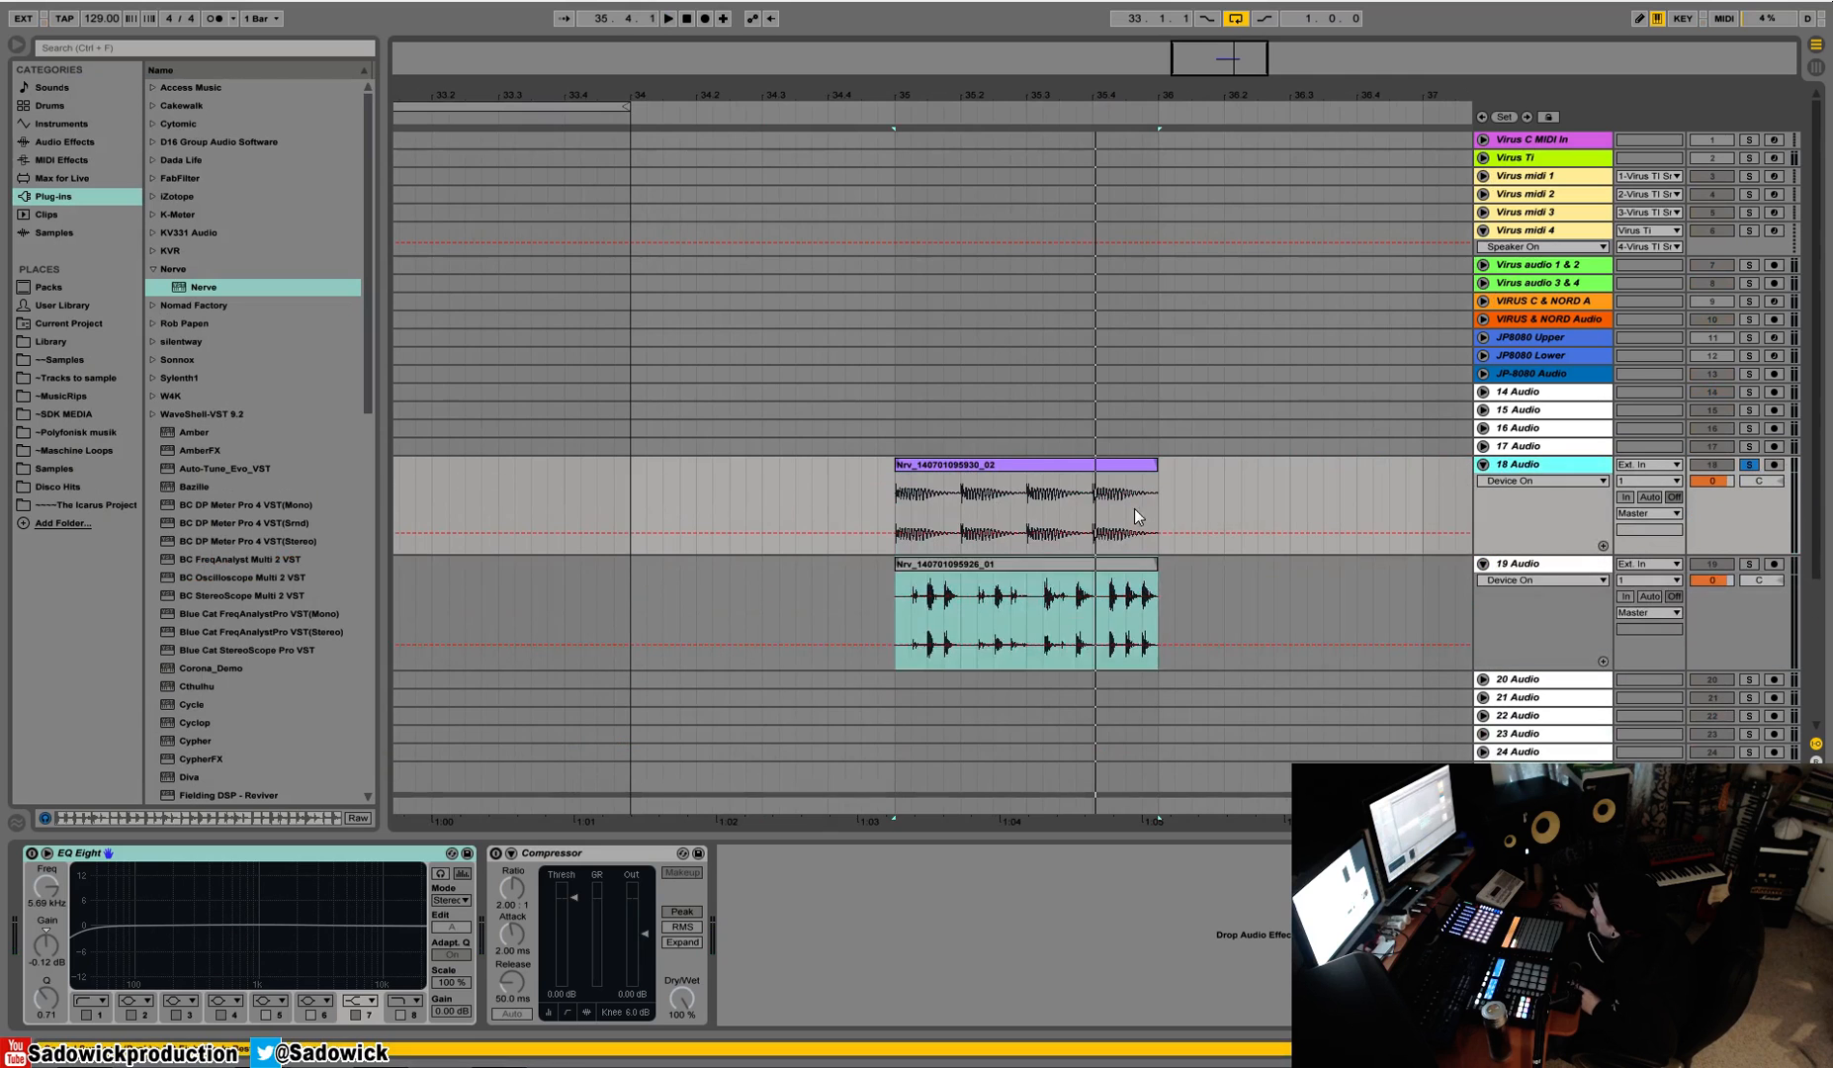
pyautogui.rightClick(1037, 503)
pyautogui.rightClick(1048, 515)
pyautogui.click(1101, 554)
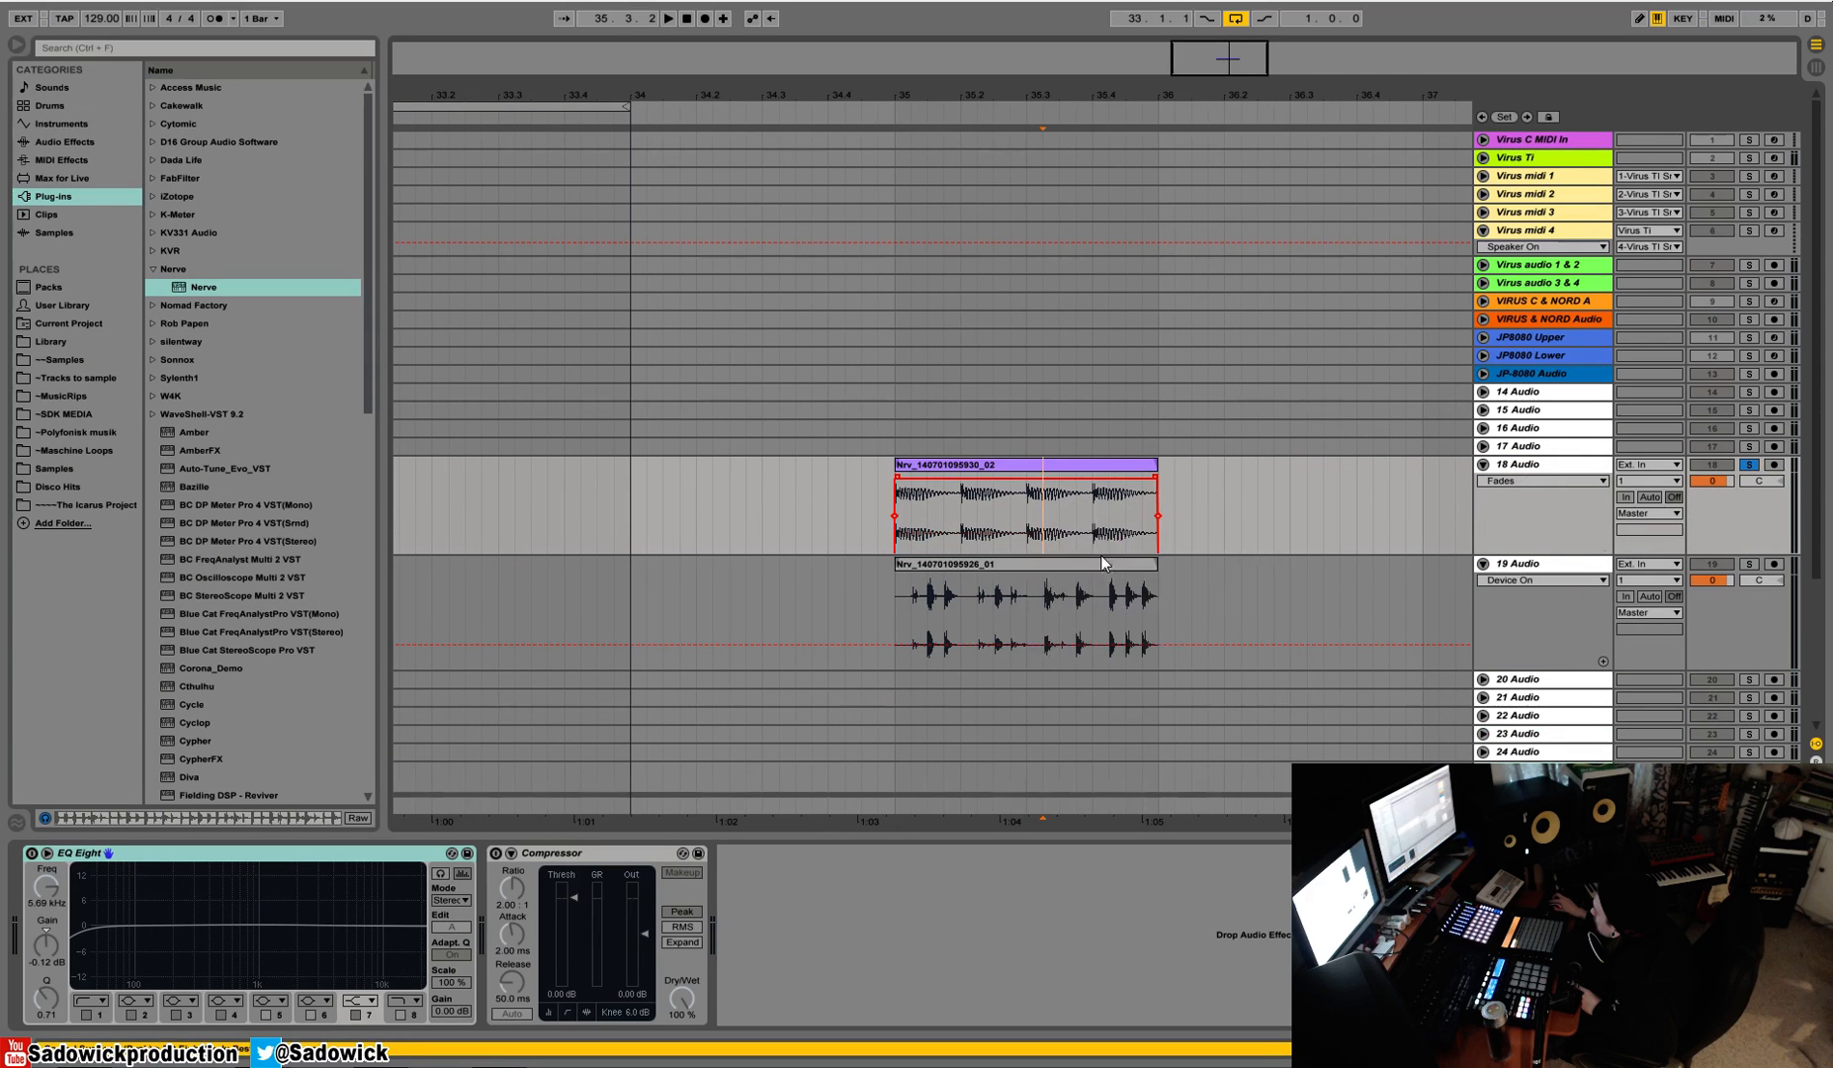
# Step: Play the kick clip from its start, unsolo track 18 Audio and play the clips again
pyautogui.click(933, 463)
pyautogui.press('space')
pyautogui.press('space')
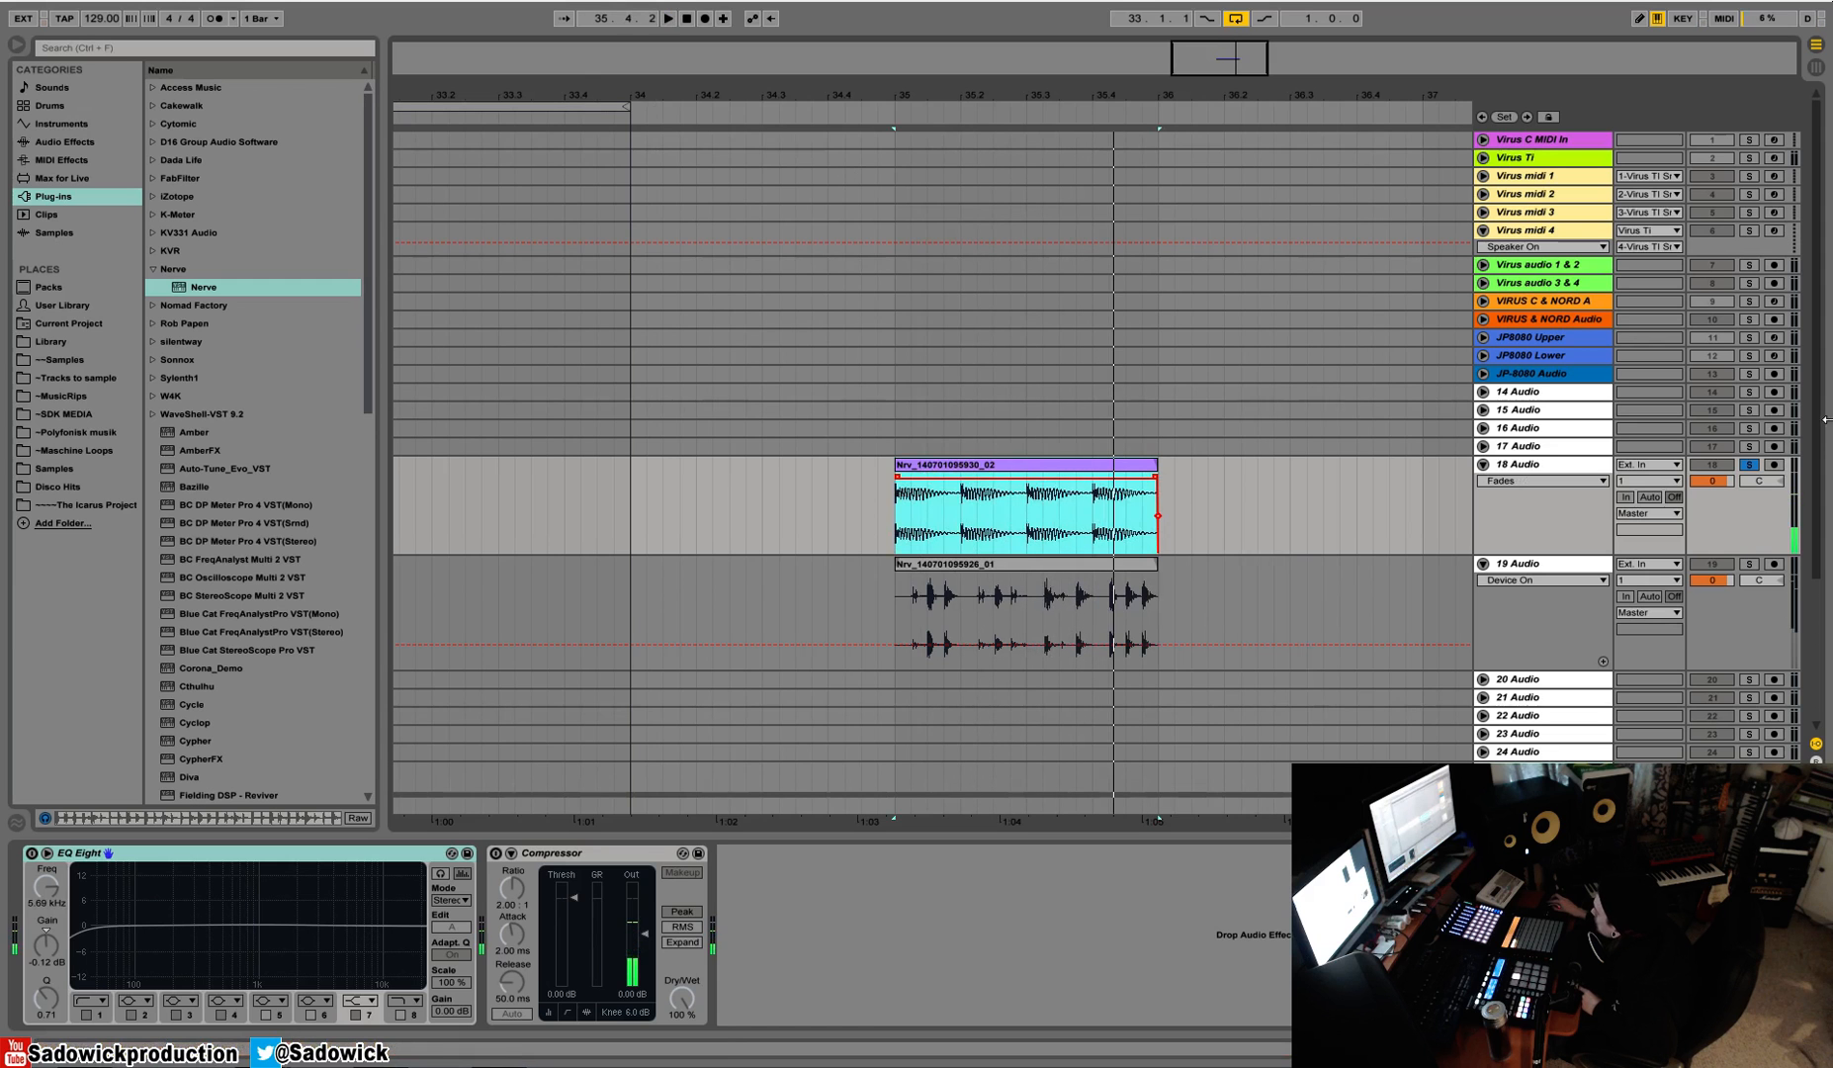
pyautogui.click(1750, 467)
pyautogui.press('space')
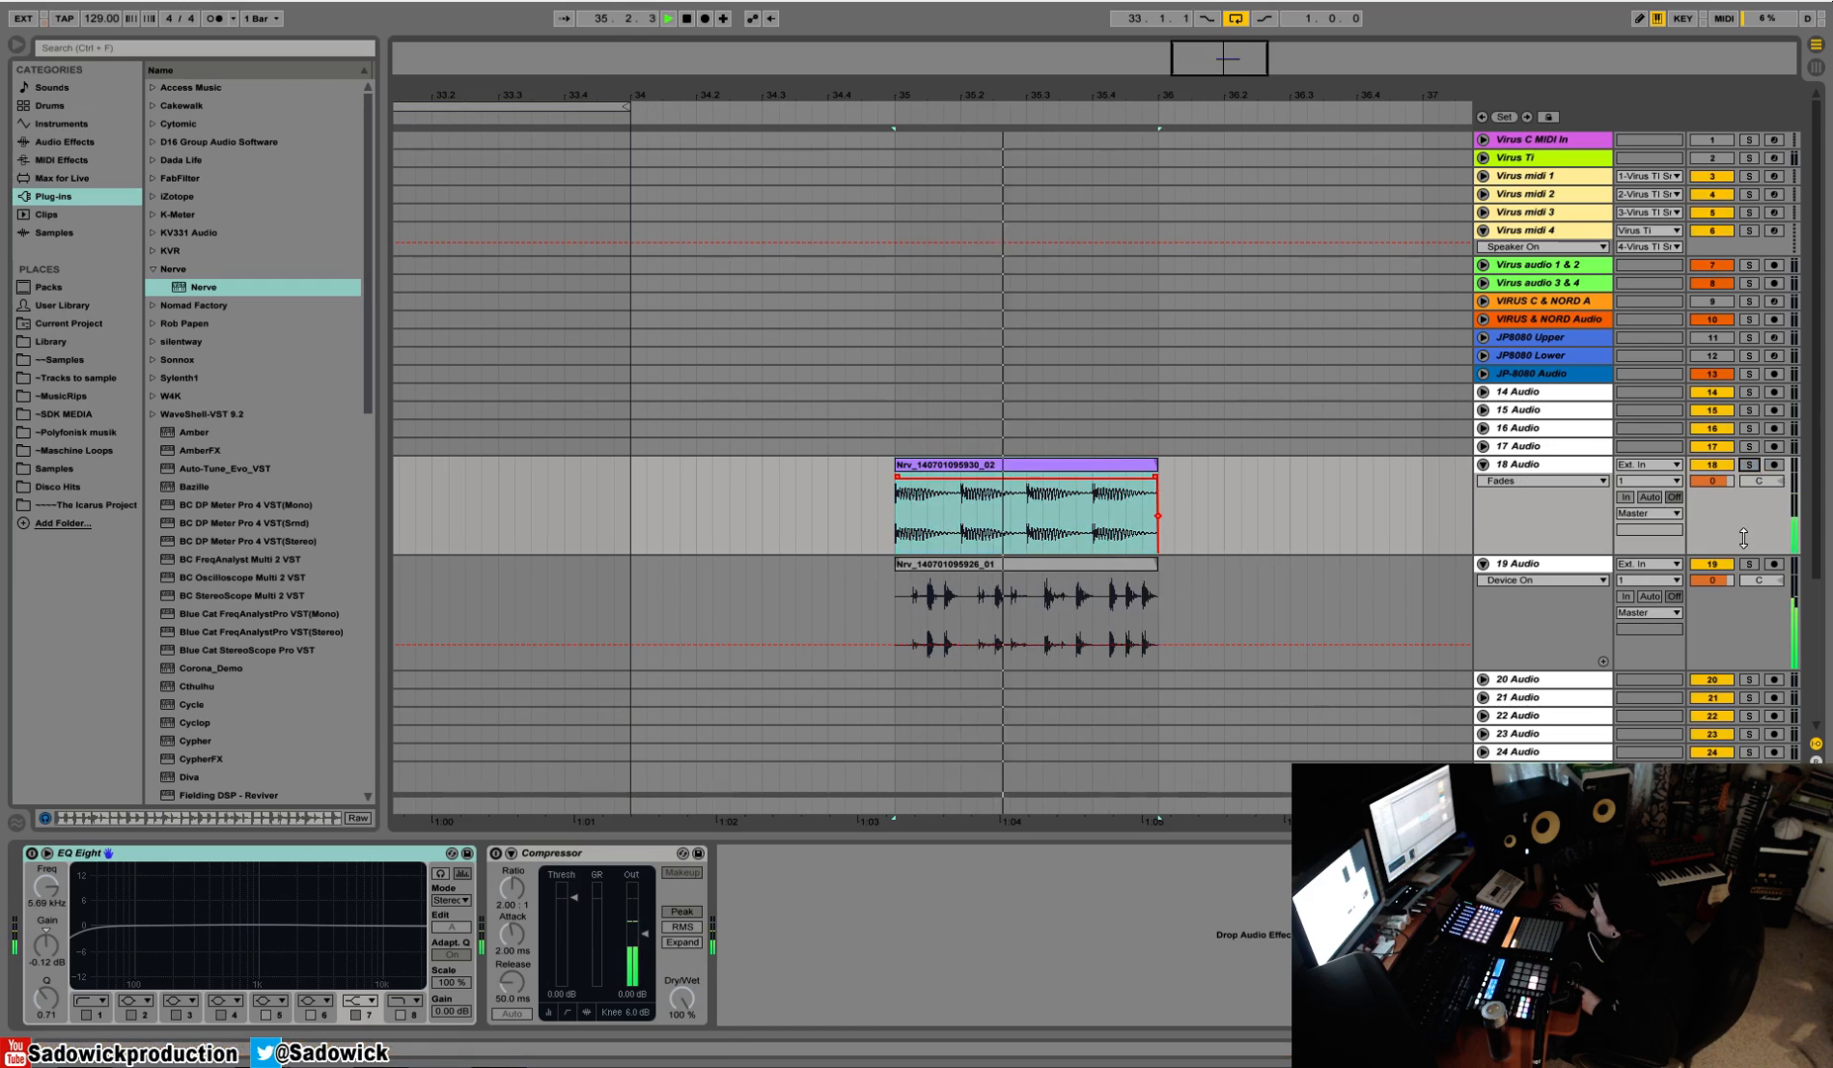
# Step: Deactivate tracks 25 Nerve and 26 Nerve and play the rendered clips from bar 35
pyautogui.scroll(-3, 1738, 630)
pyautogui.click(1714, 617)
pyautogui.click(1712, 684)
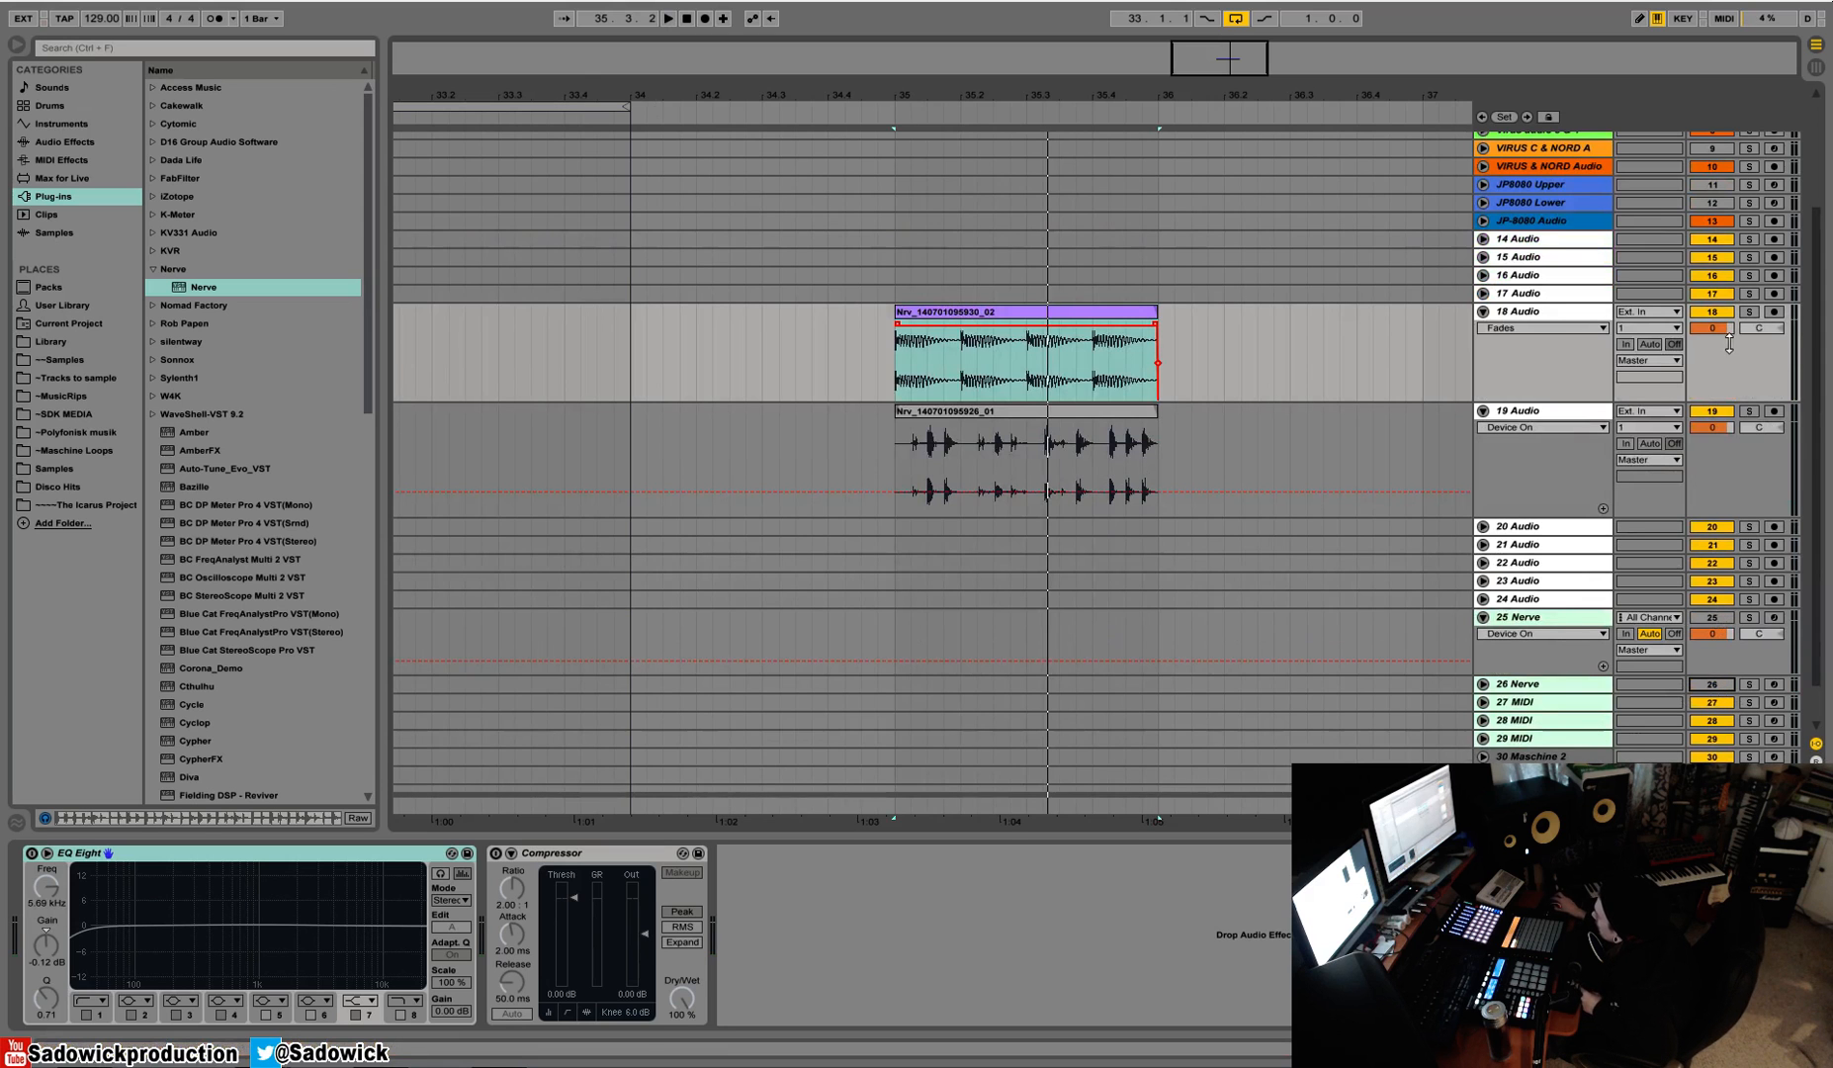
pyautogui.click(1058, 312)
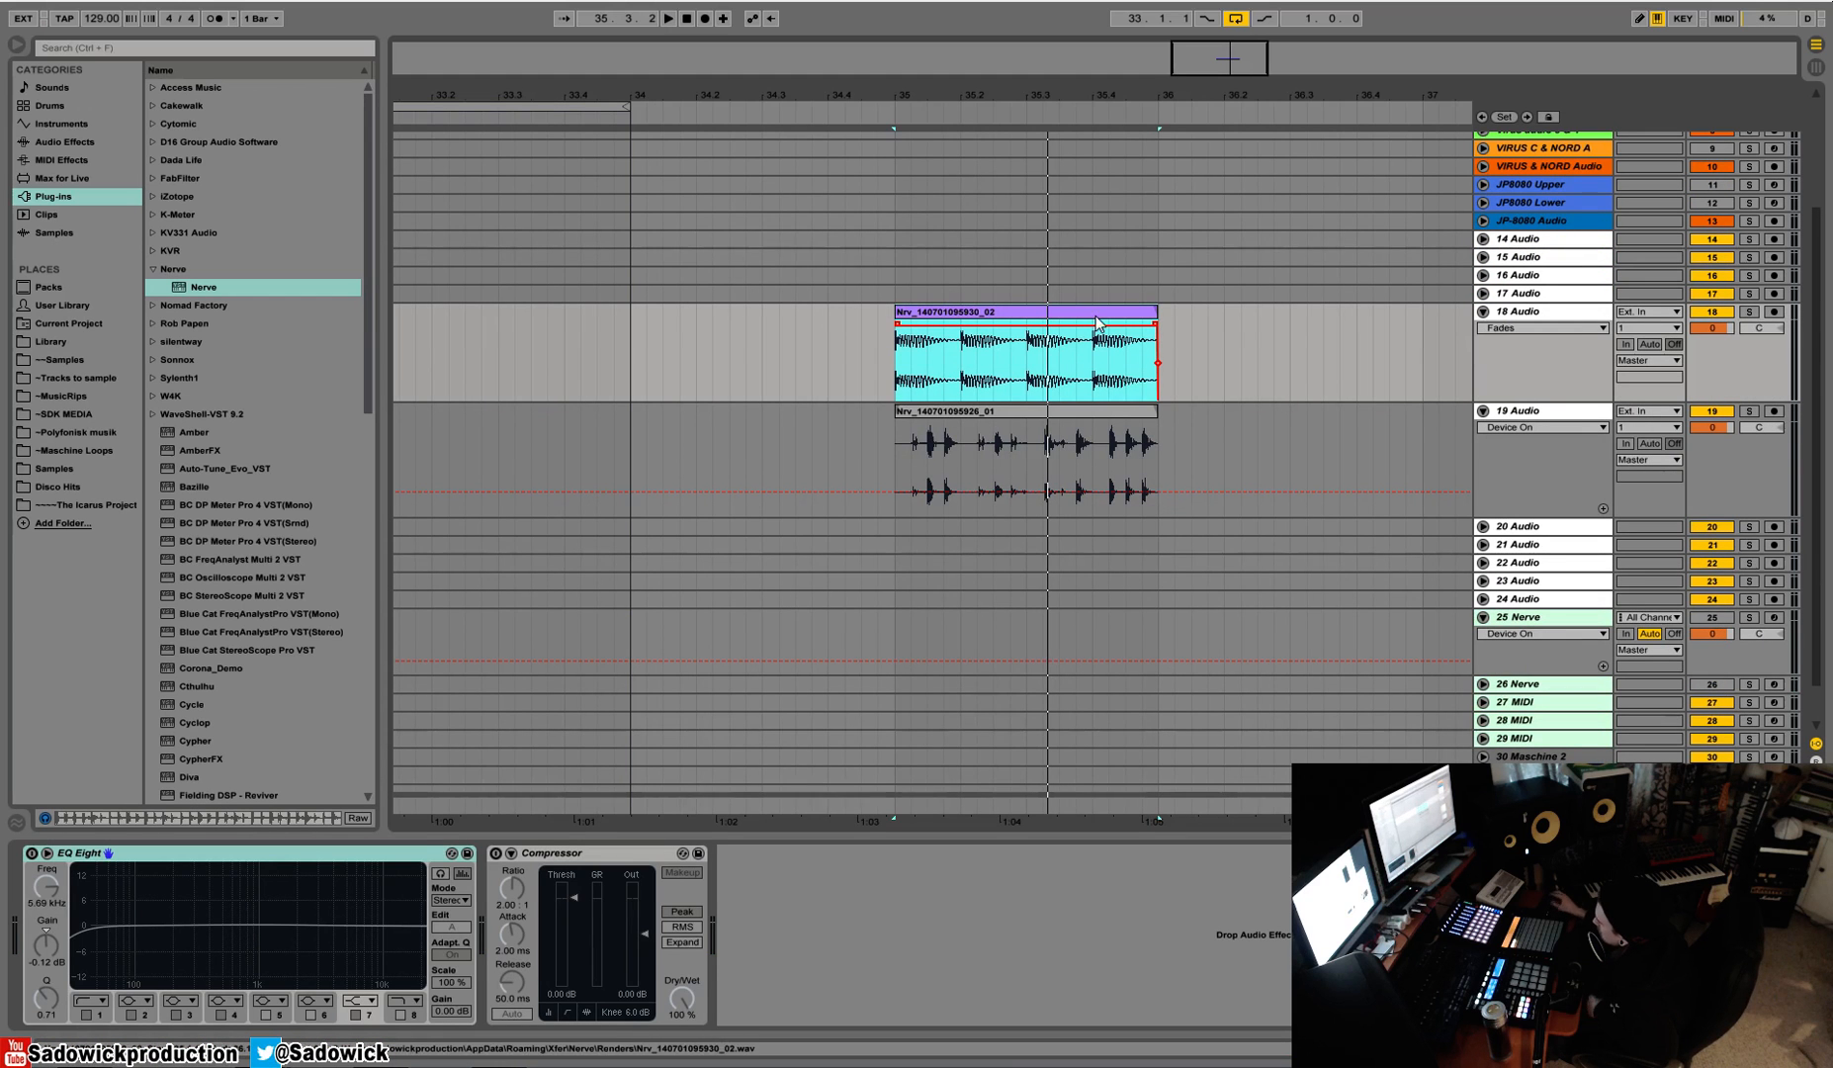
pyautogui.press('space')
pyautogui.press('space')
# Step: Reactivate and solo track 26 Nerve, and select pad 1 in its Nerve plug-in window
pyautogui.click(1709, 684)
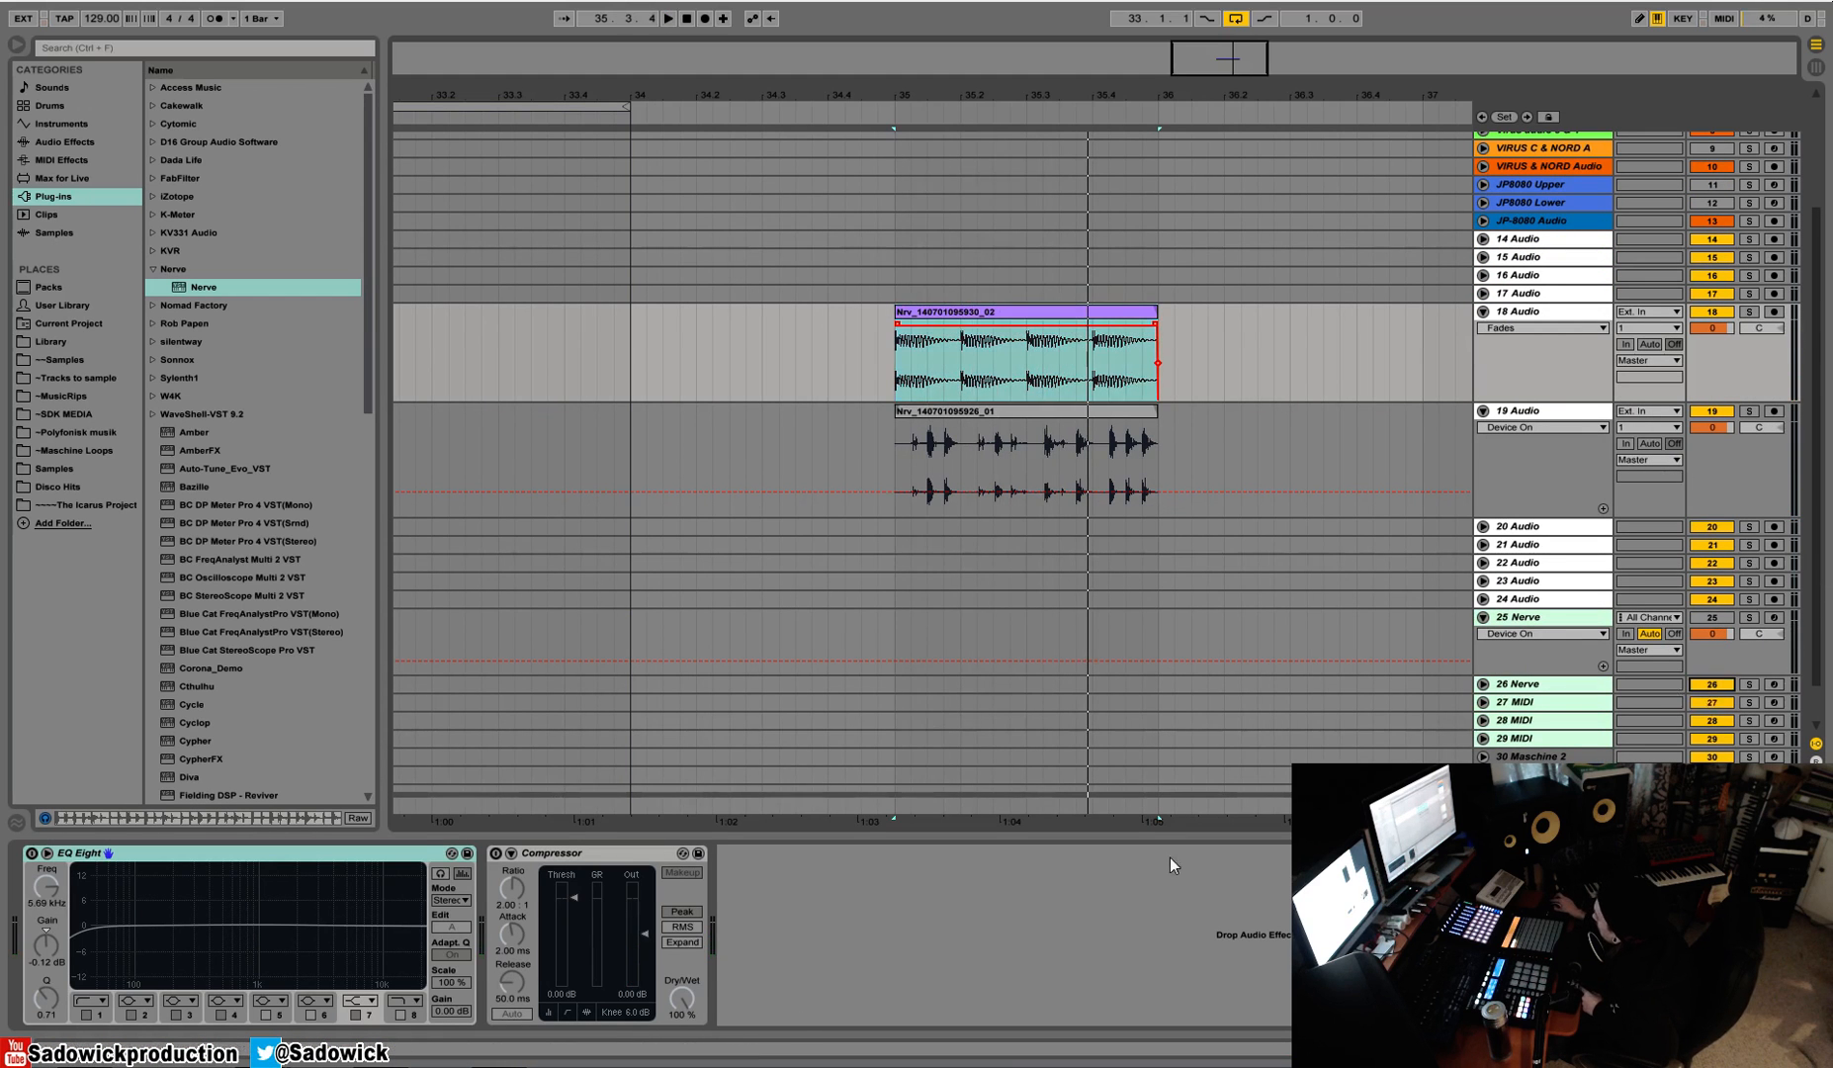
pyautogui.click(1530, 685)
pyautogui.click(63, 854)
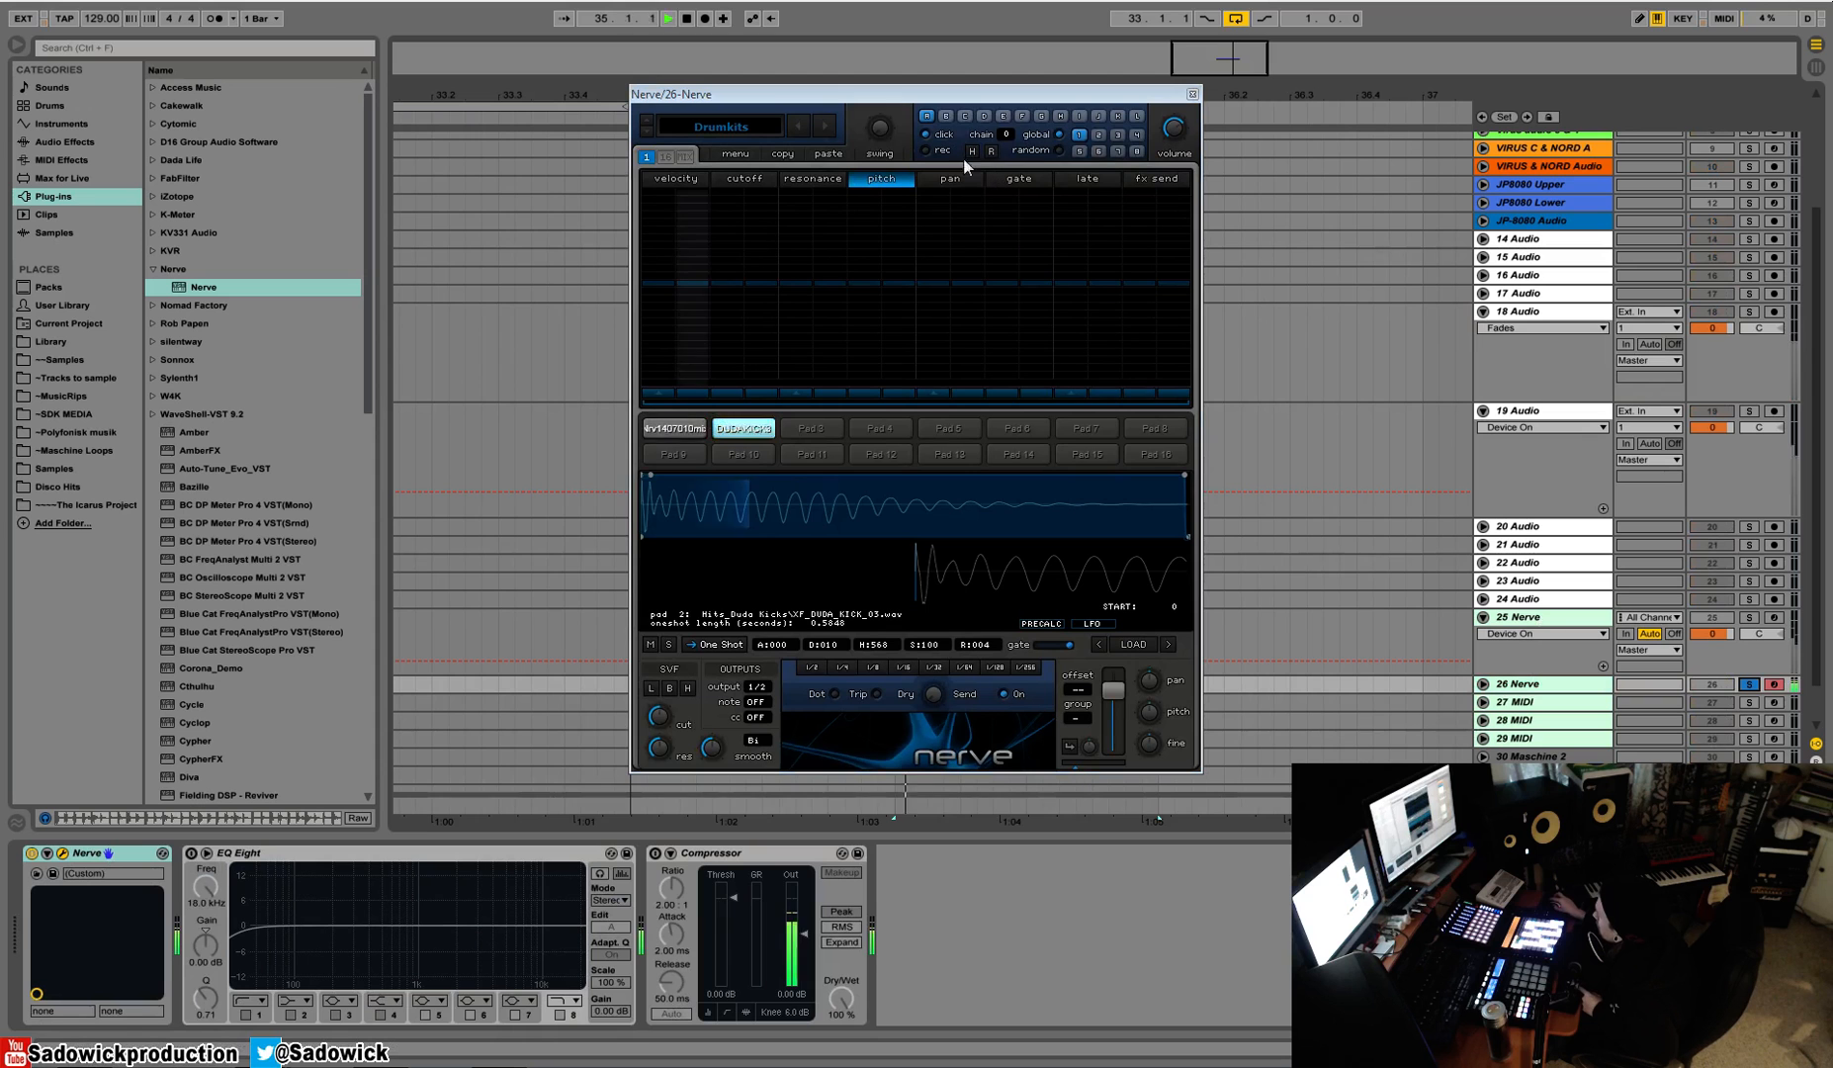
pyautogui.click(677, 434)
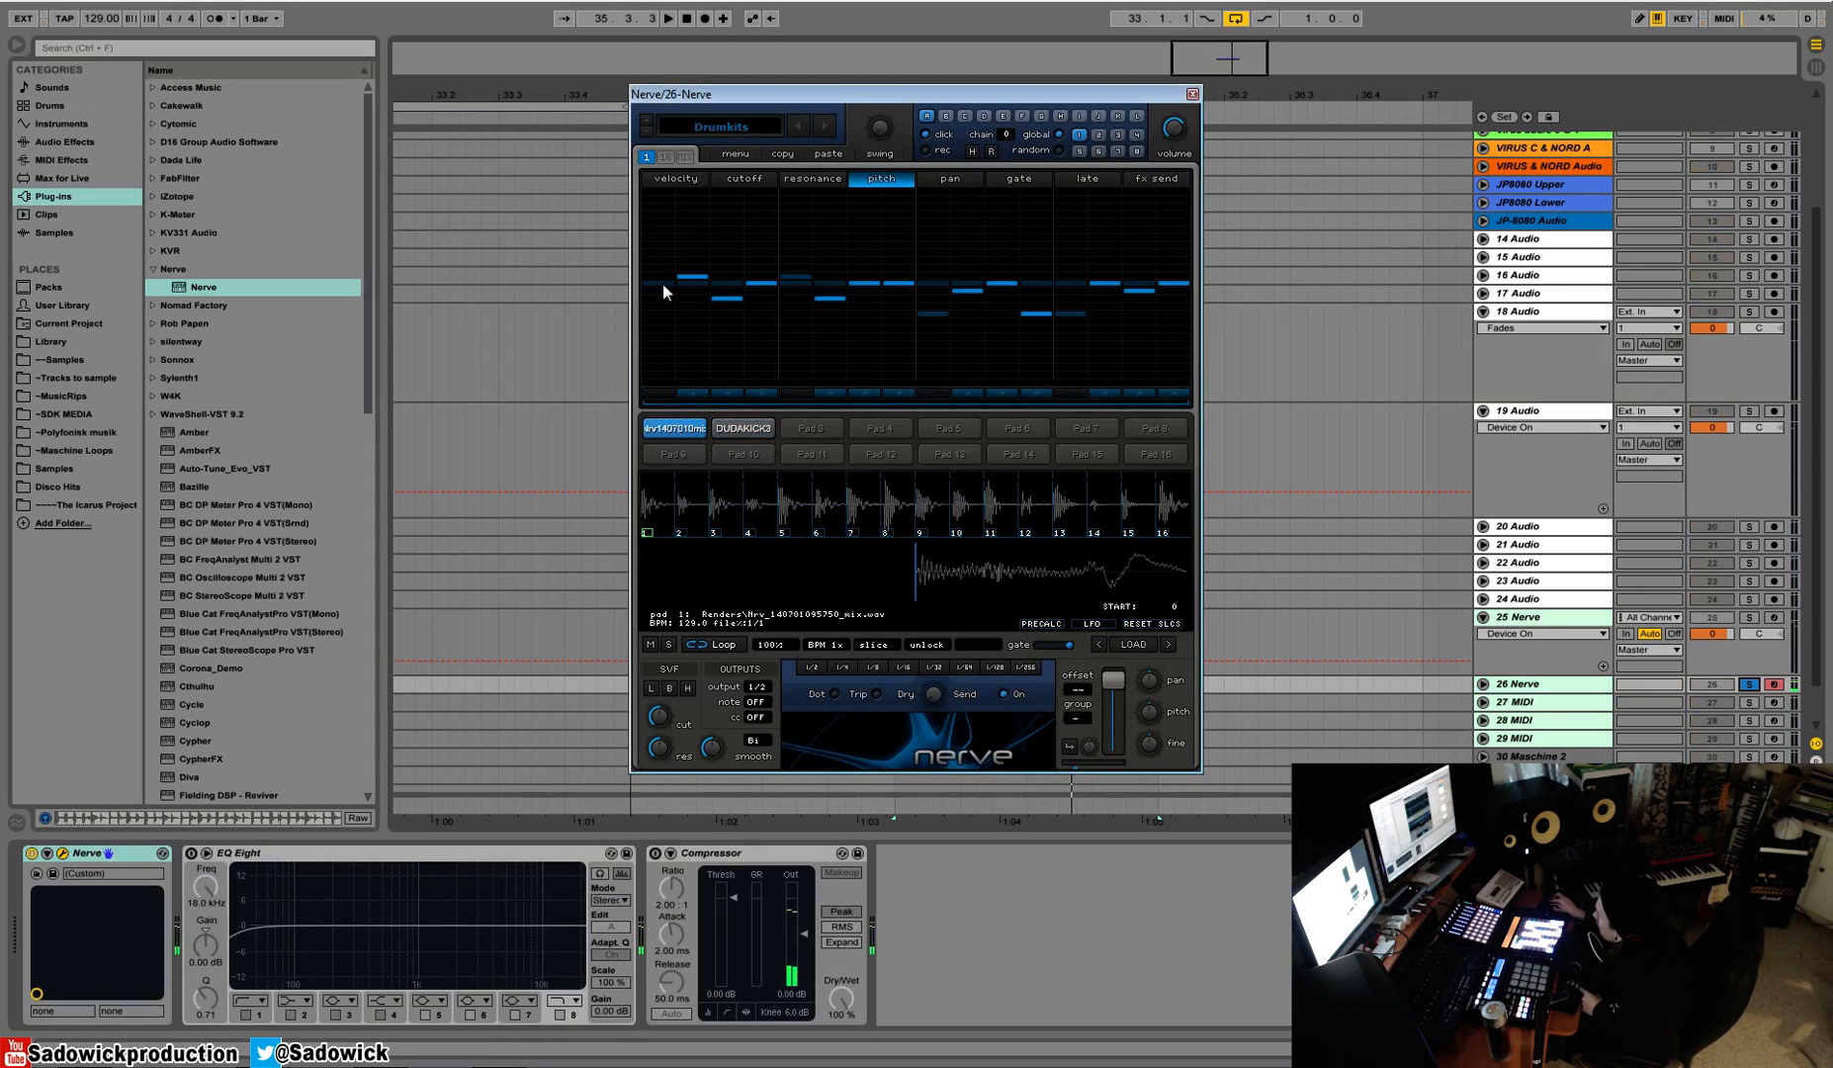
# Step: Draw varied per-step velocity values for pad 1 and play back the pattern
pyautogui.click(672, 179)
pyautogui.moveTo(686, 278); pyautogui.dragTo(852, 266)
pyautogui.moveTo(968, 269); pyautogui.dragTo(1076, 328)
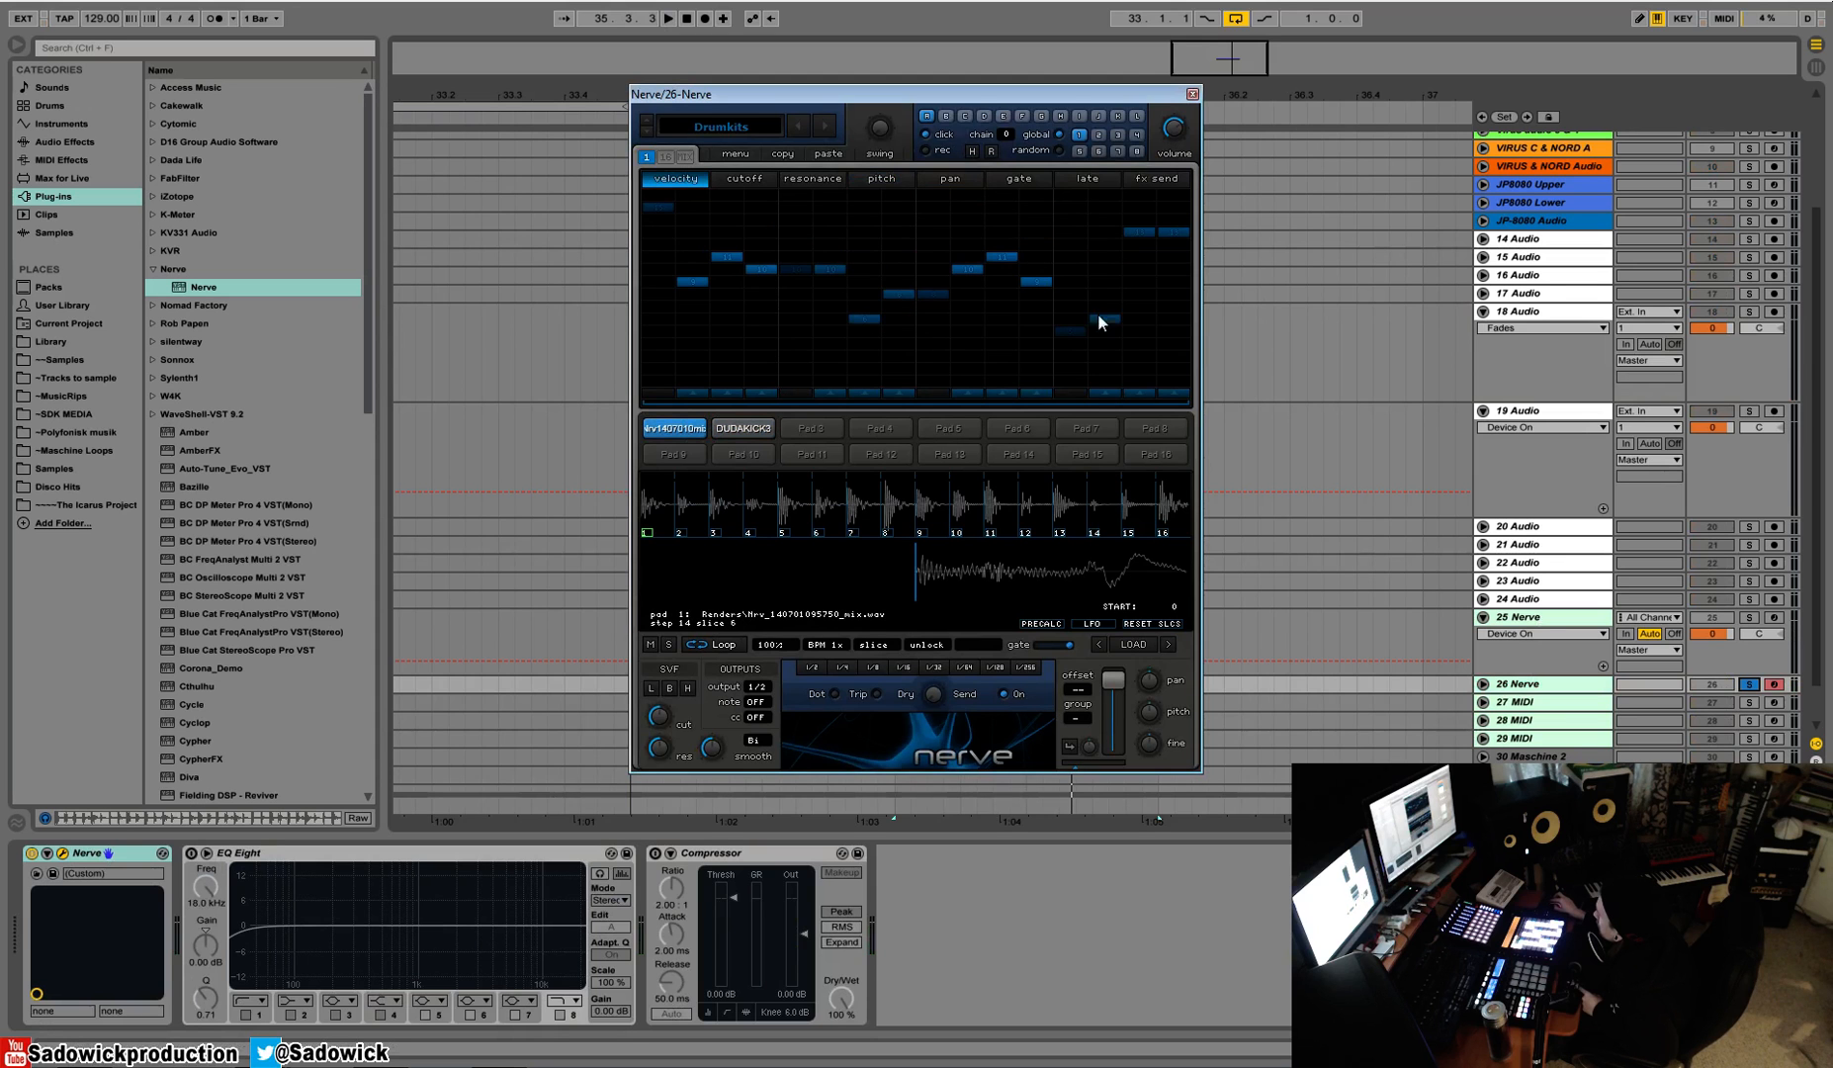
pyautogui.press('space')
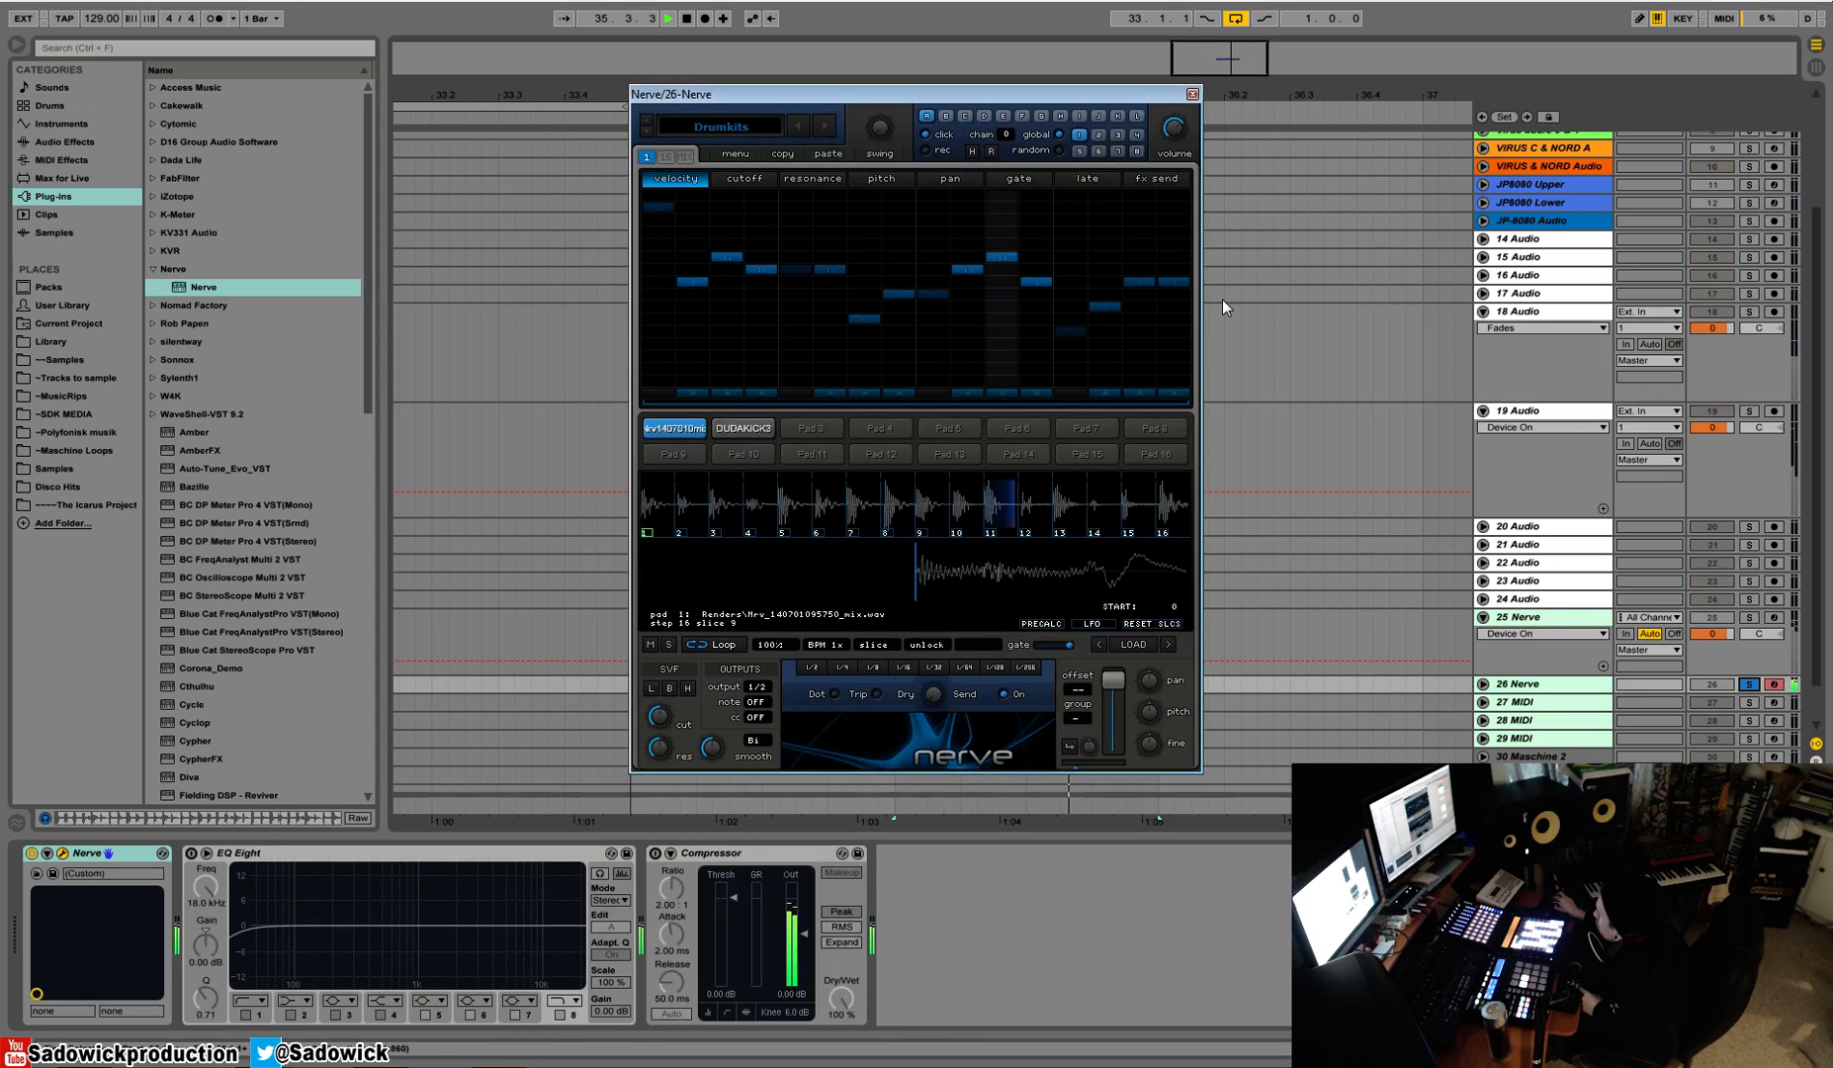
pyautogui.press('space')
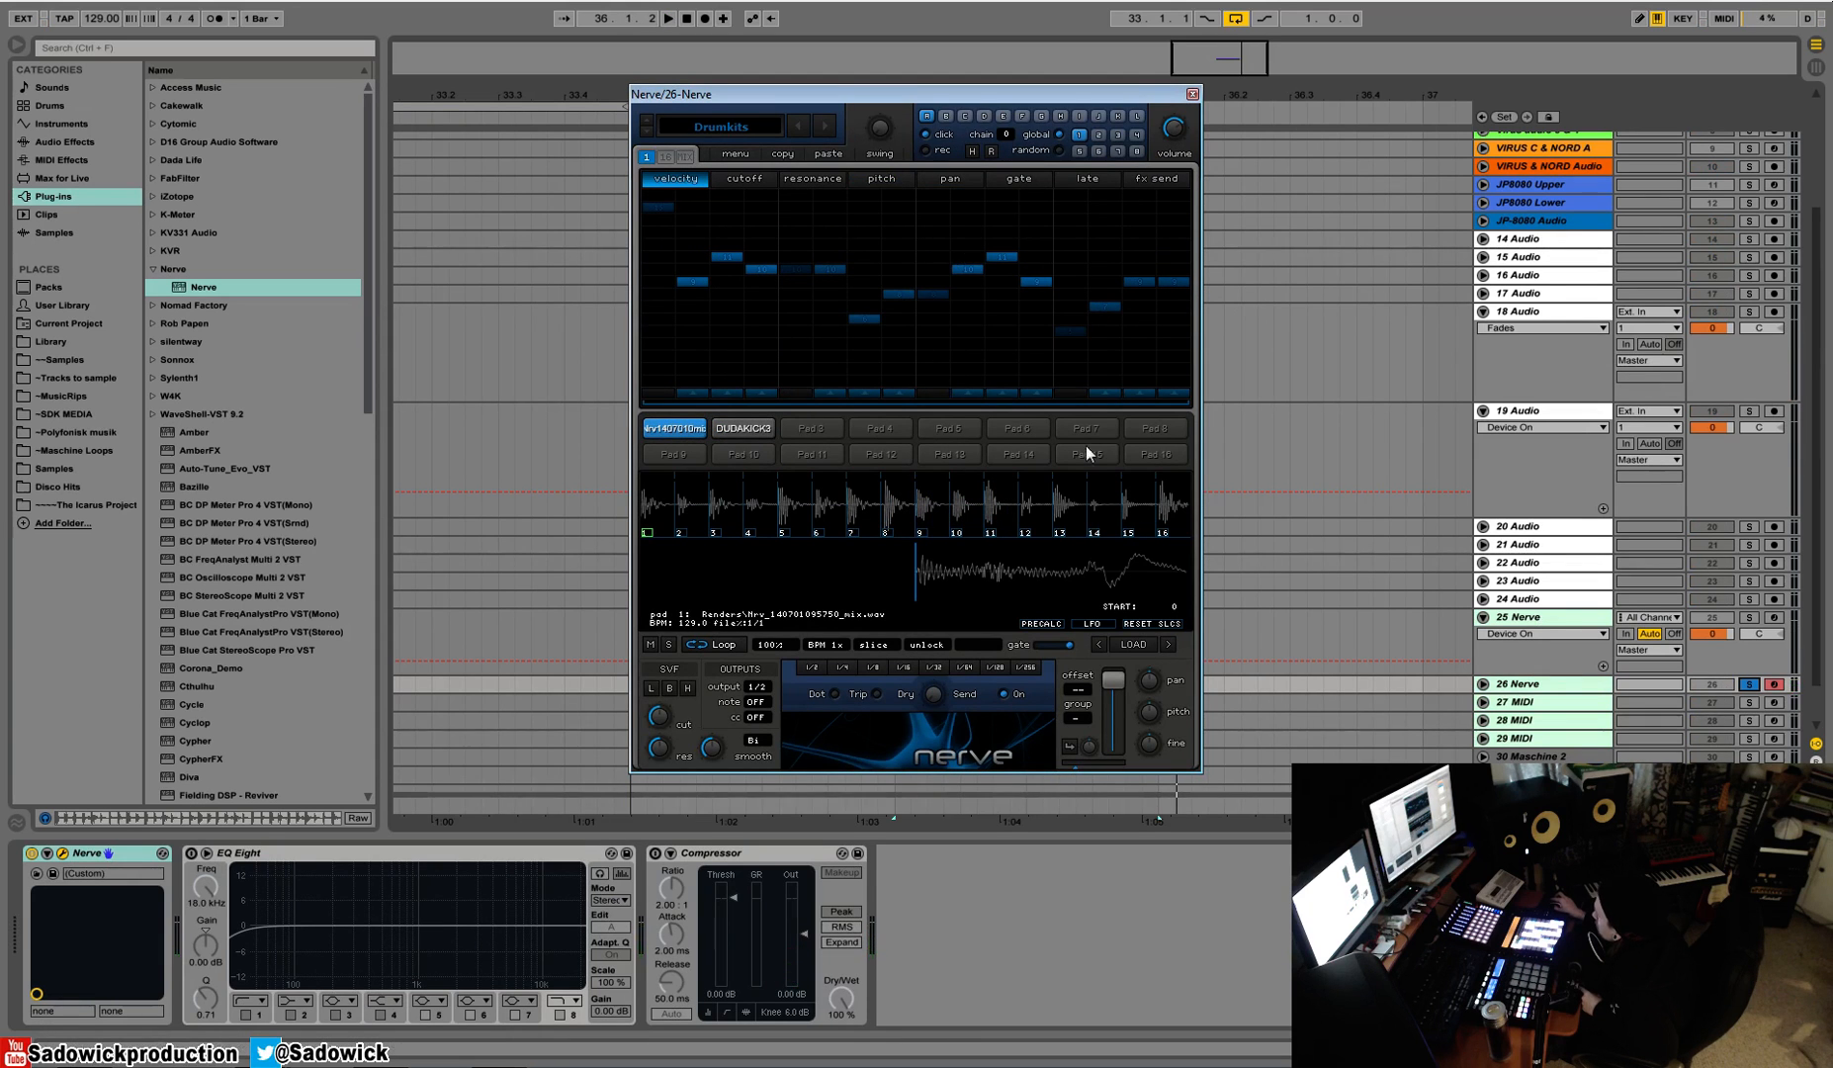
# Step: Render pad 1's pattern onto track 19 Audio at bar 36 and duplicate the kick clip on track 18 Audio alongside it
pyautogui.moveTo(916, 97); pyautogui.dragTo(397, 156)
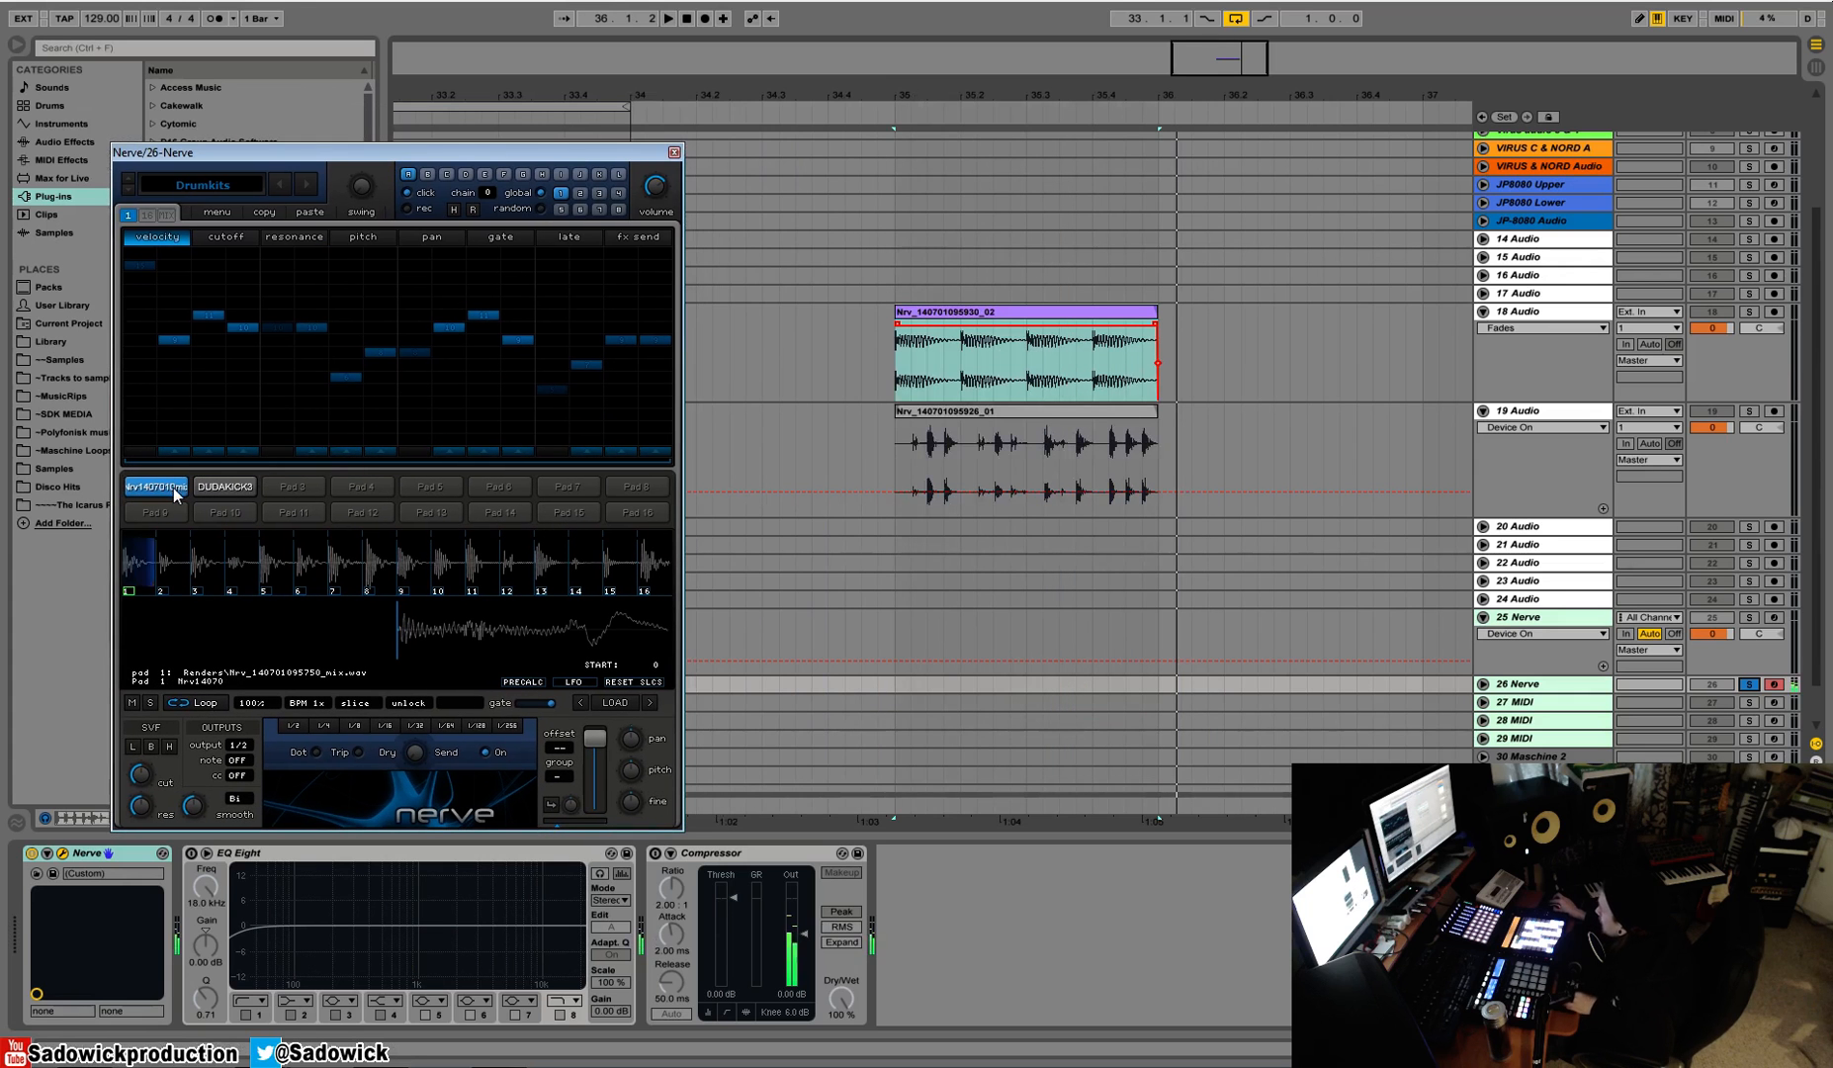
pyautogui.moveTo(170, 487); pyautogui.dragTo(1165, 461)
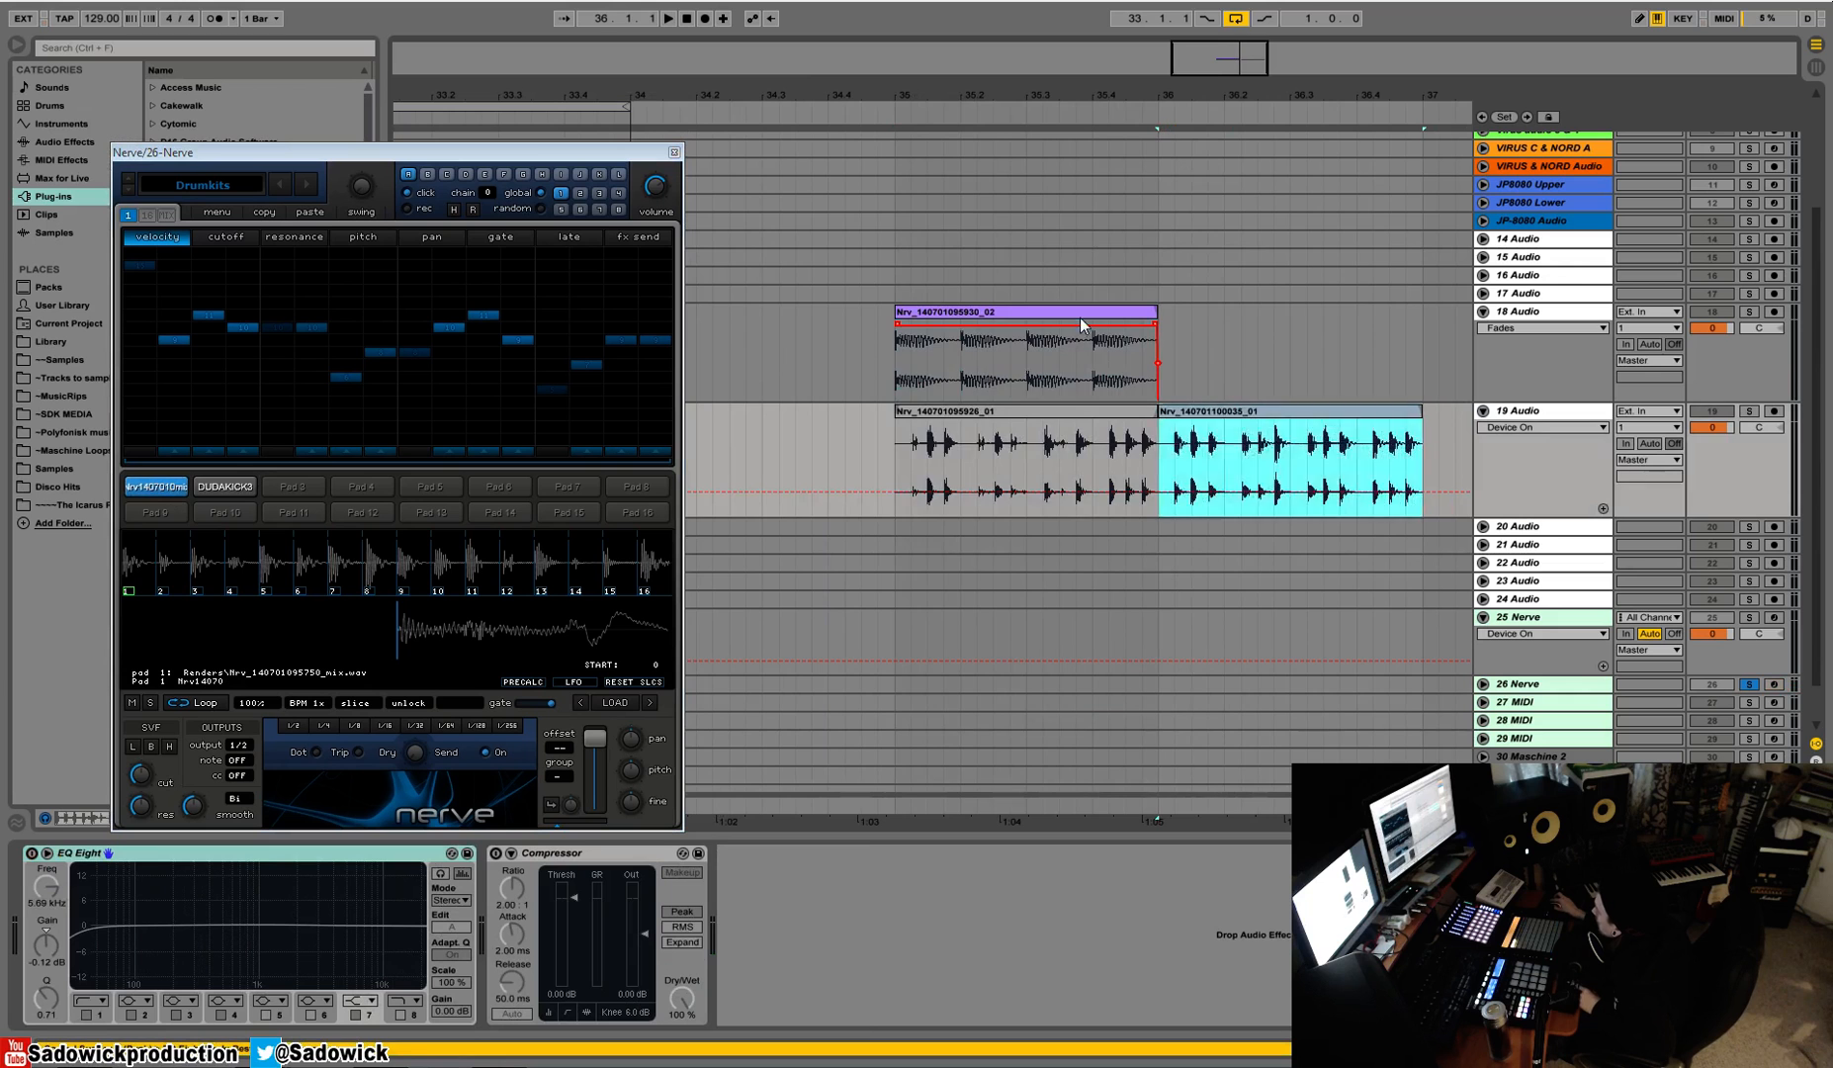
pyautogui.click(1093, 322)
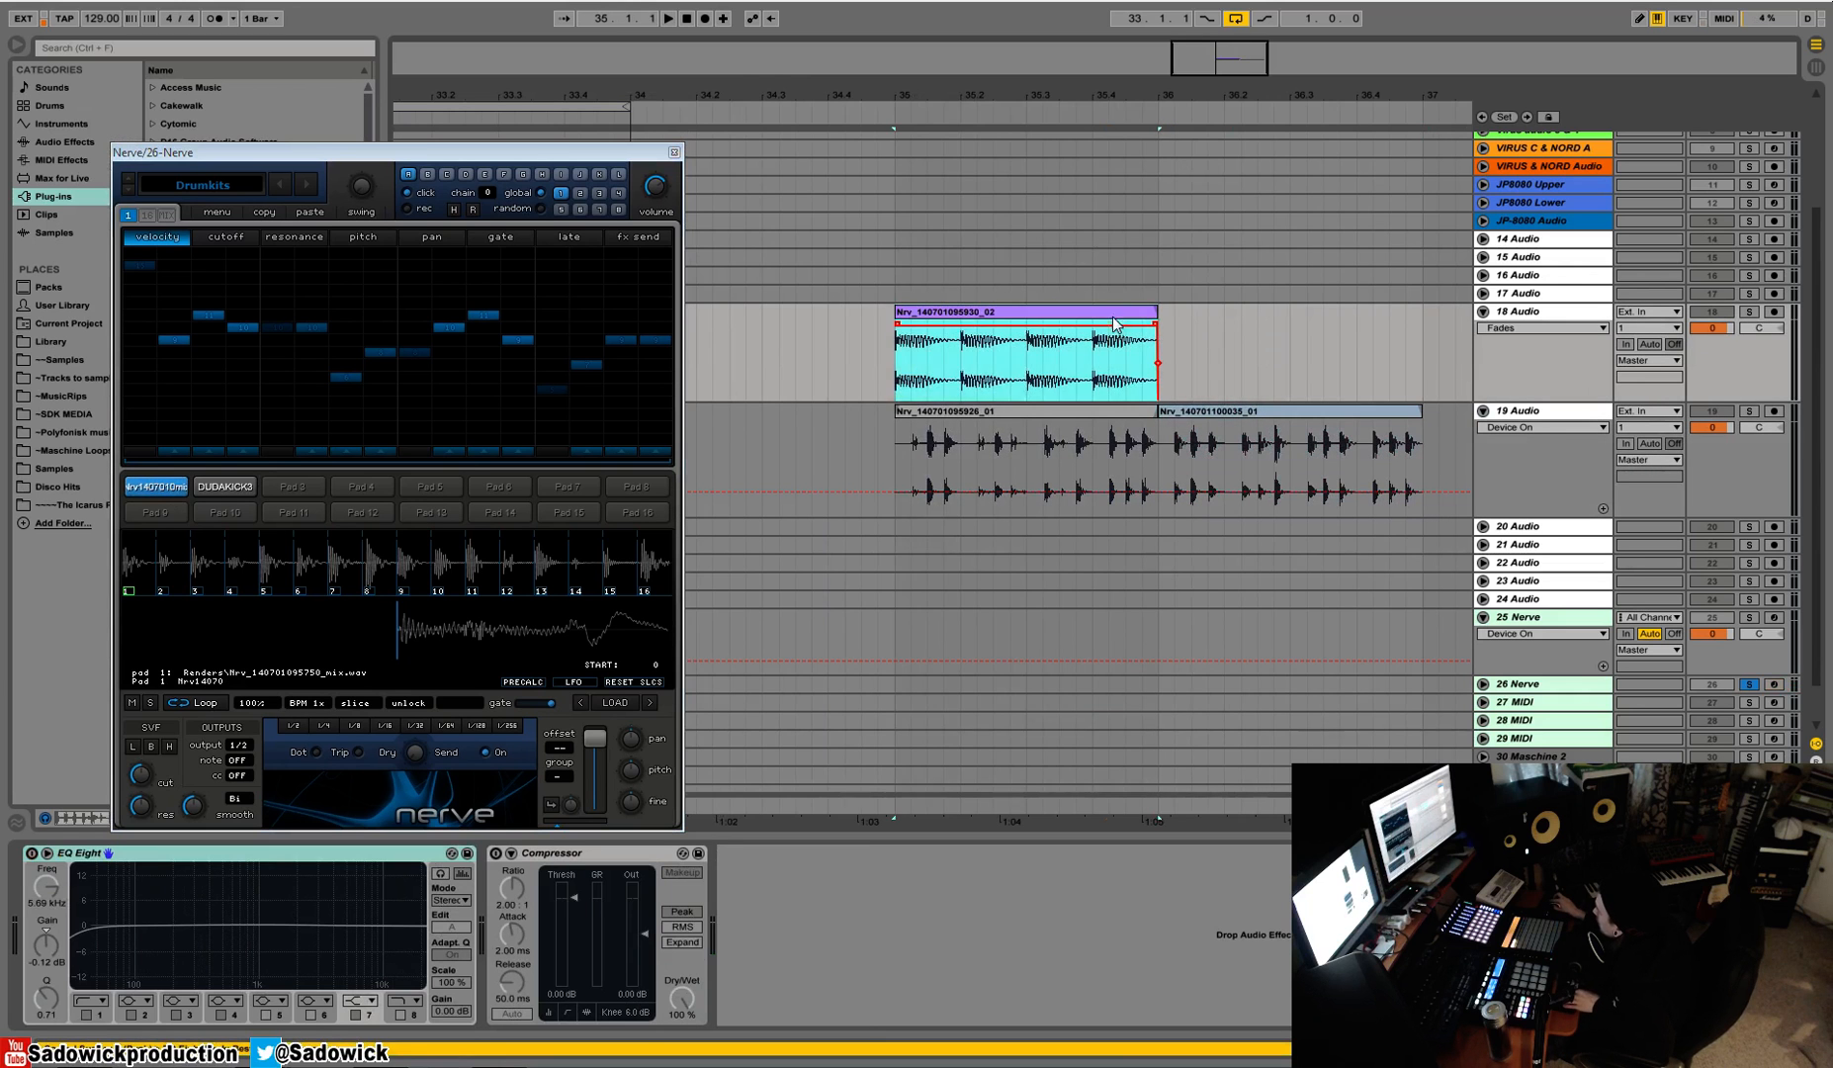
pyautogui.hotkey('ctrl', 'd')
# Step: Play the two bars of rendered clips with track 26 Nerve unsoloed, and solo that track again
pyautogui.press('space')
pyautogui.press('space')
pyautogui.click(1751, 685)
pyautogui.click(1186, 312)
pyautogui.hotkey('ctrl', 's')
pyautogui.click(1094, 315)
pyautogui.press('space')
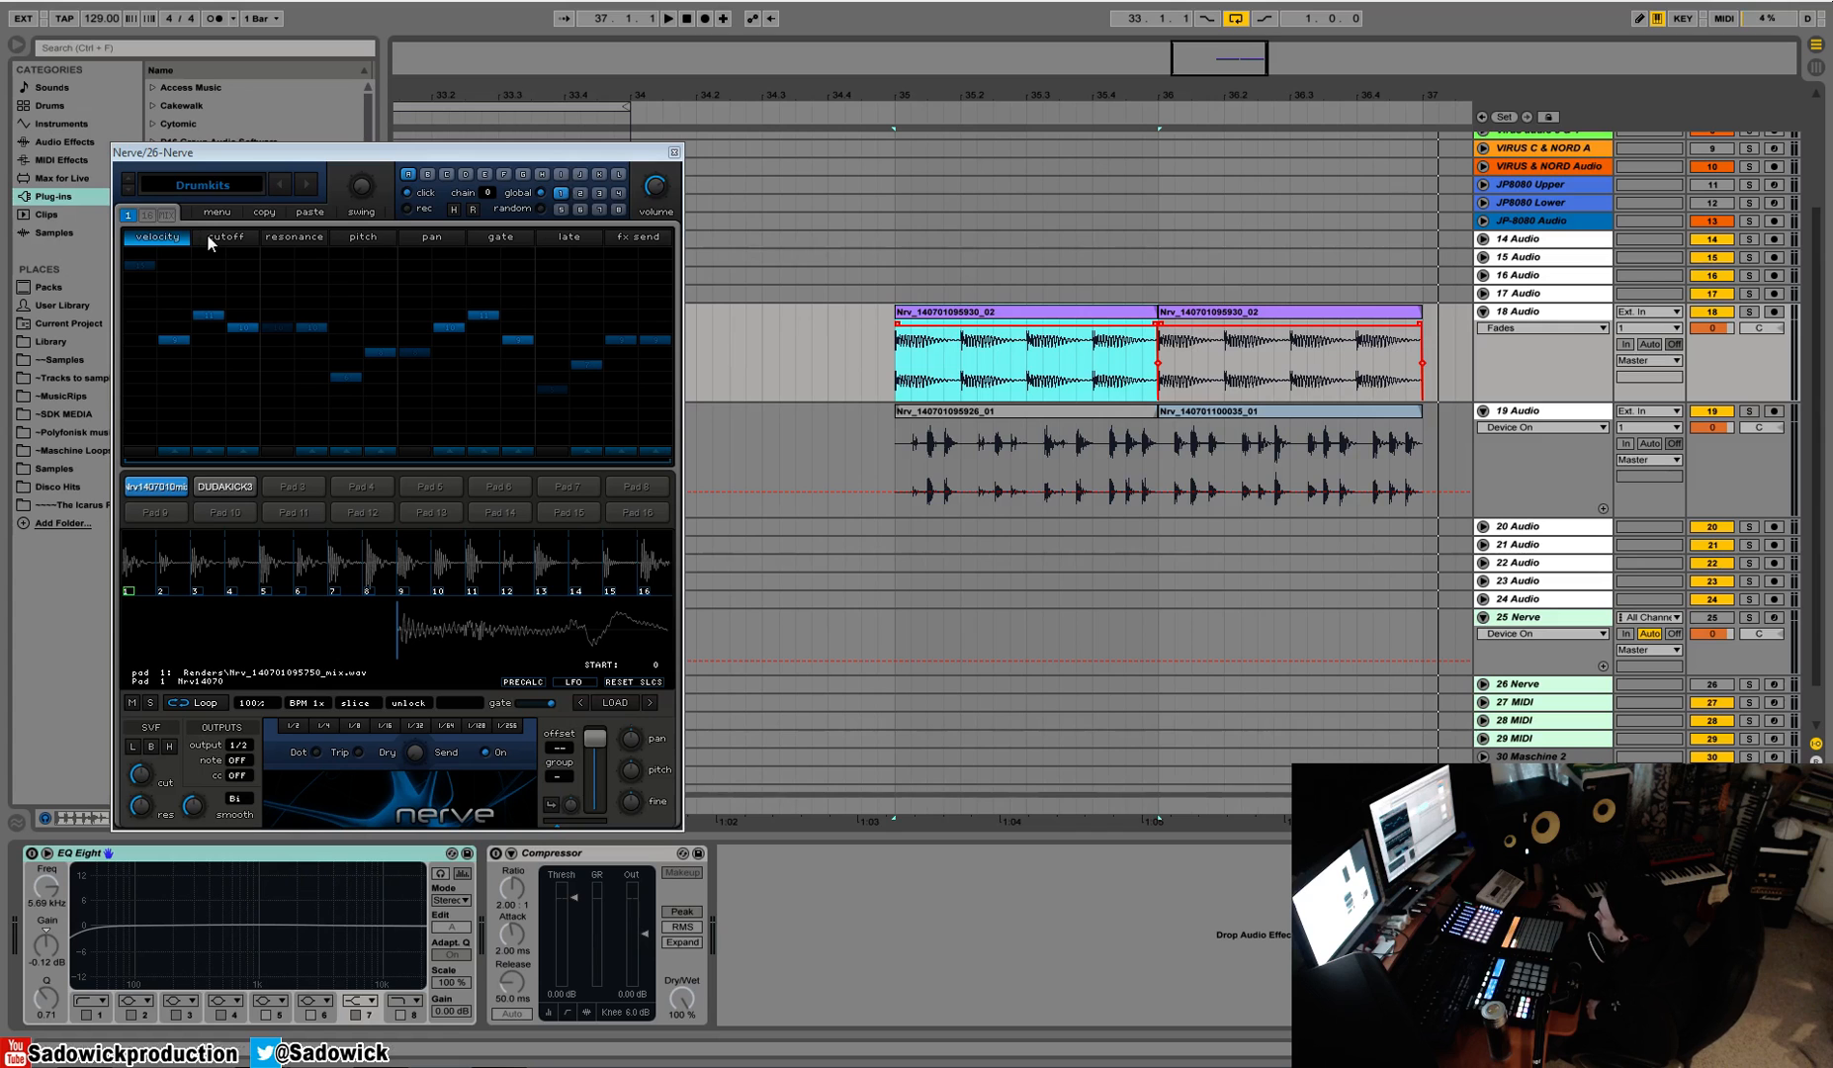
pyautogui.click(1751, 685)
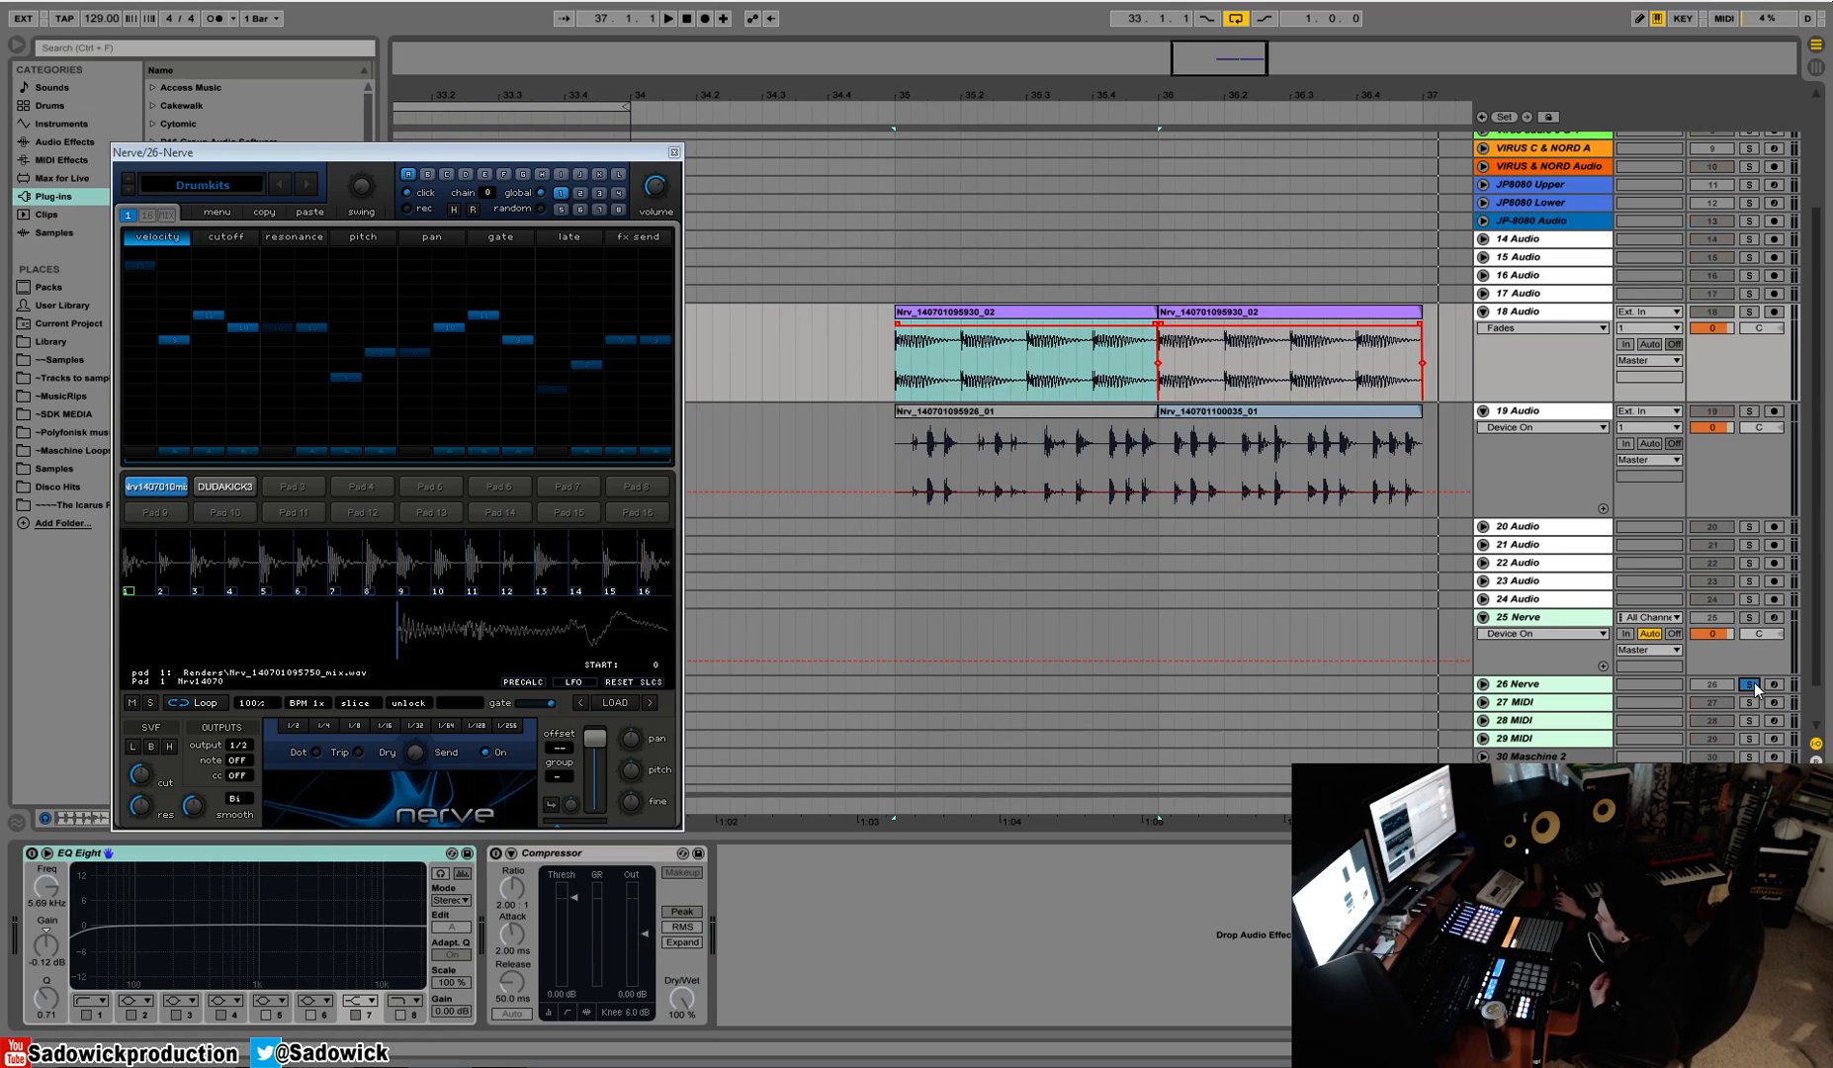
# Step: Examine the options Nerve offers for saving kits and patterns and exporting MIDI and waves
pyautogui.click(203, 210)
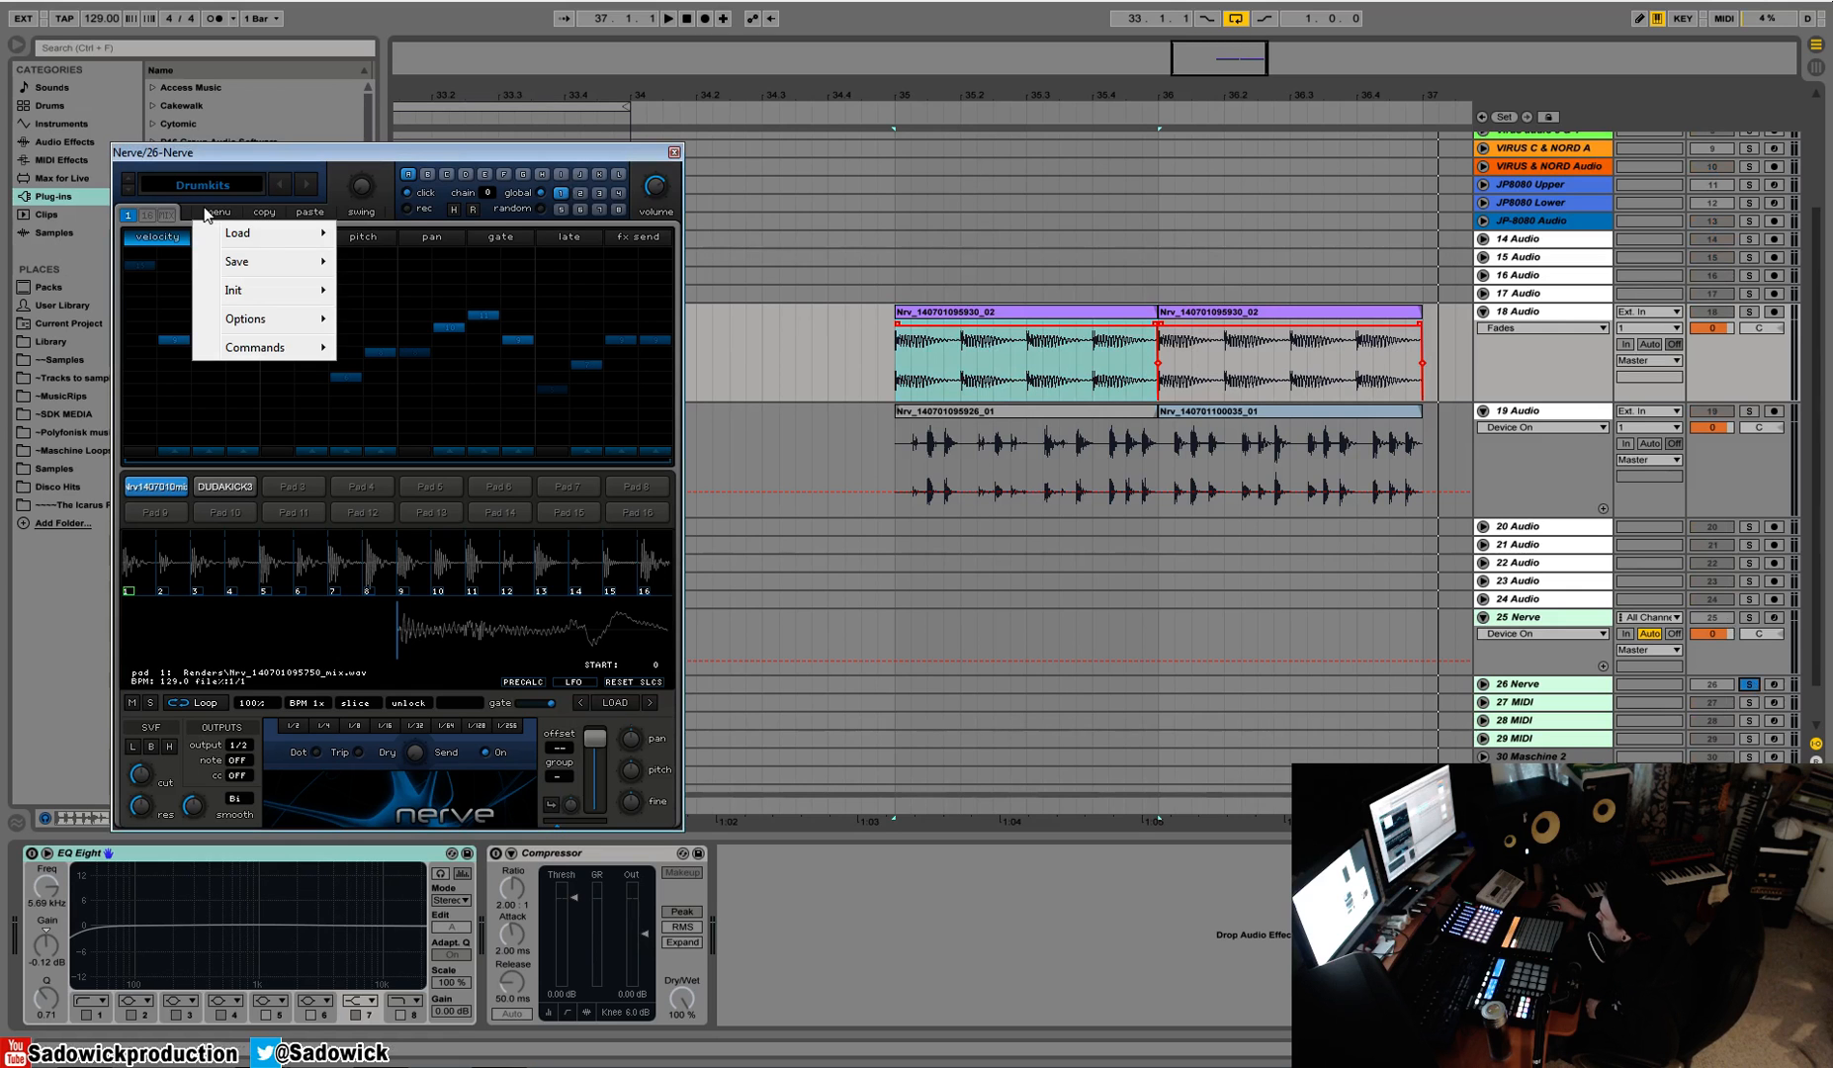
pyautogui.moveTo(275, 267)
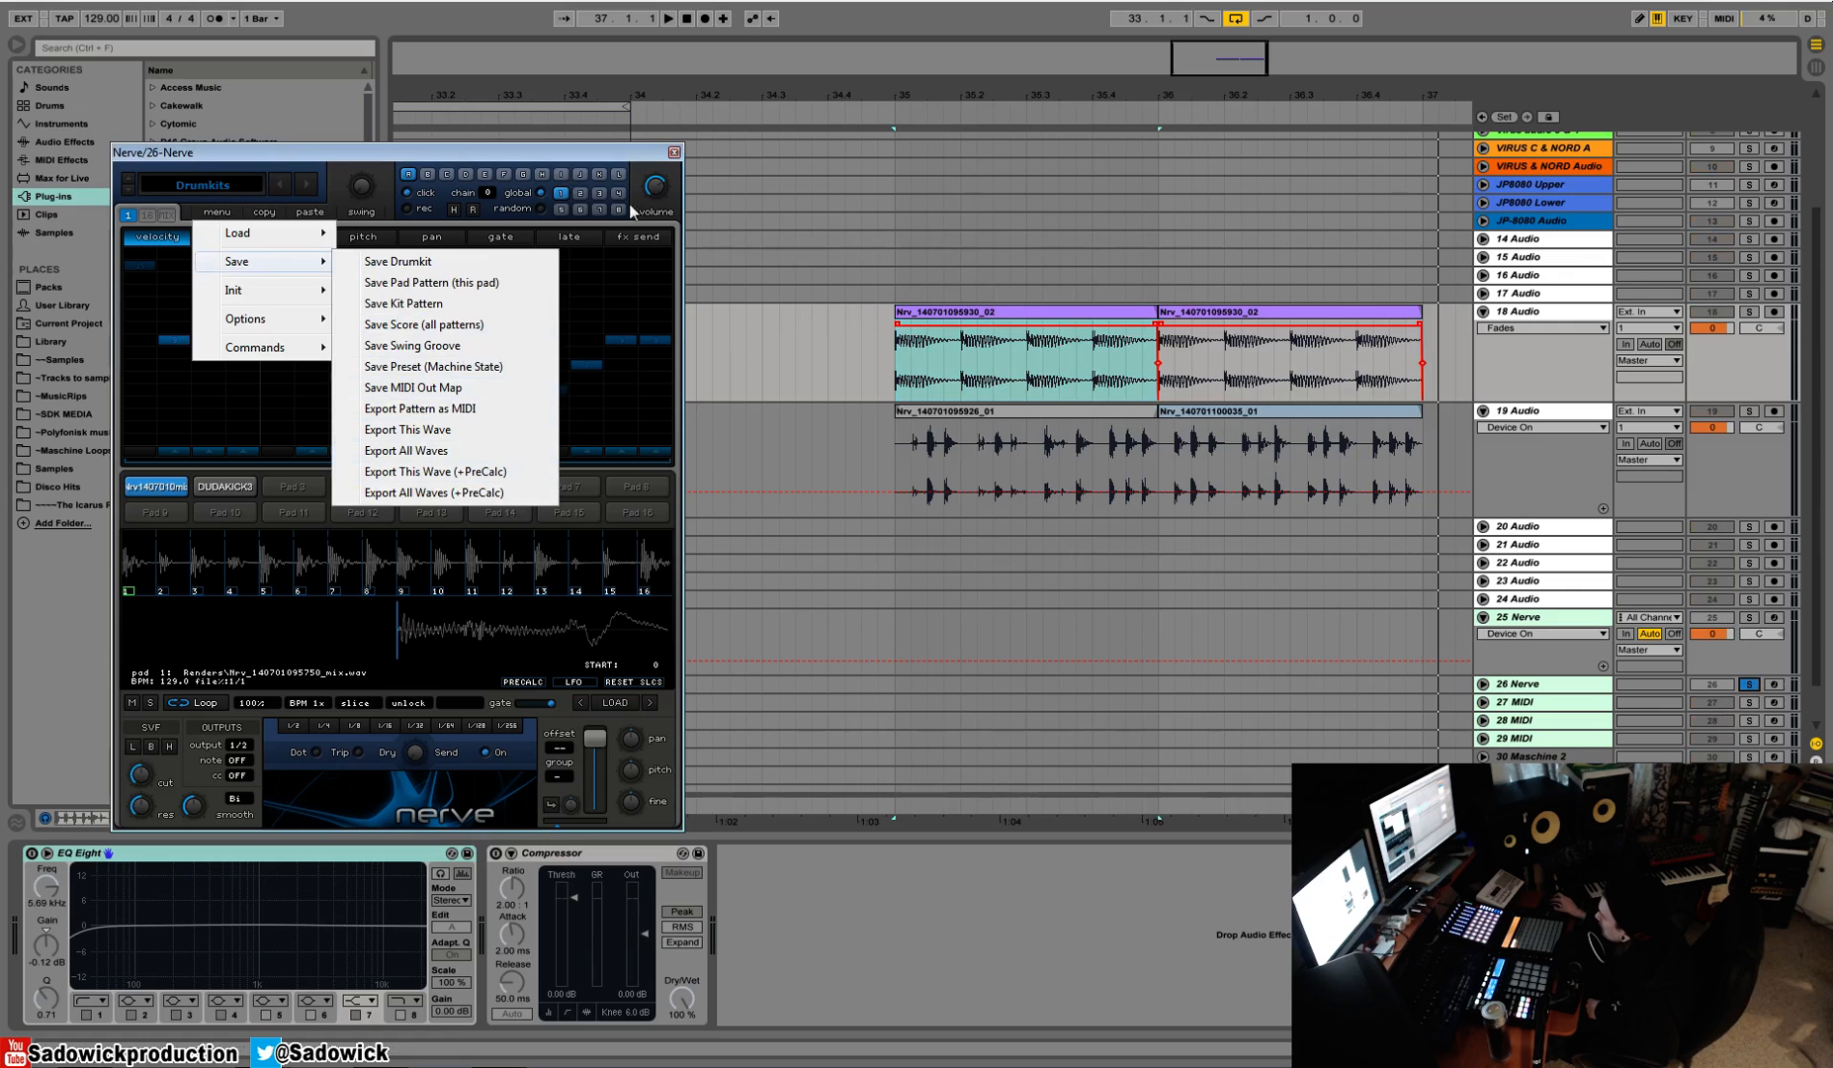
pyautogui.click(568, 156)
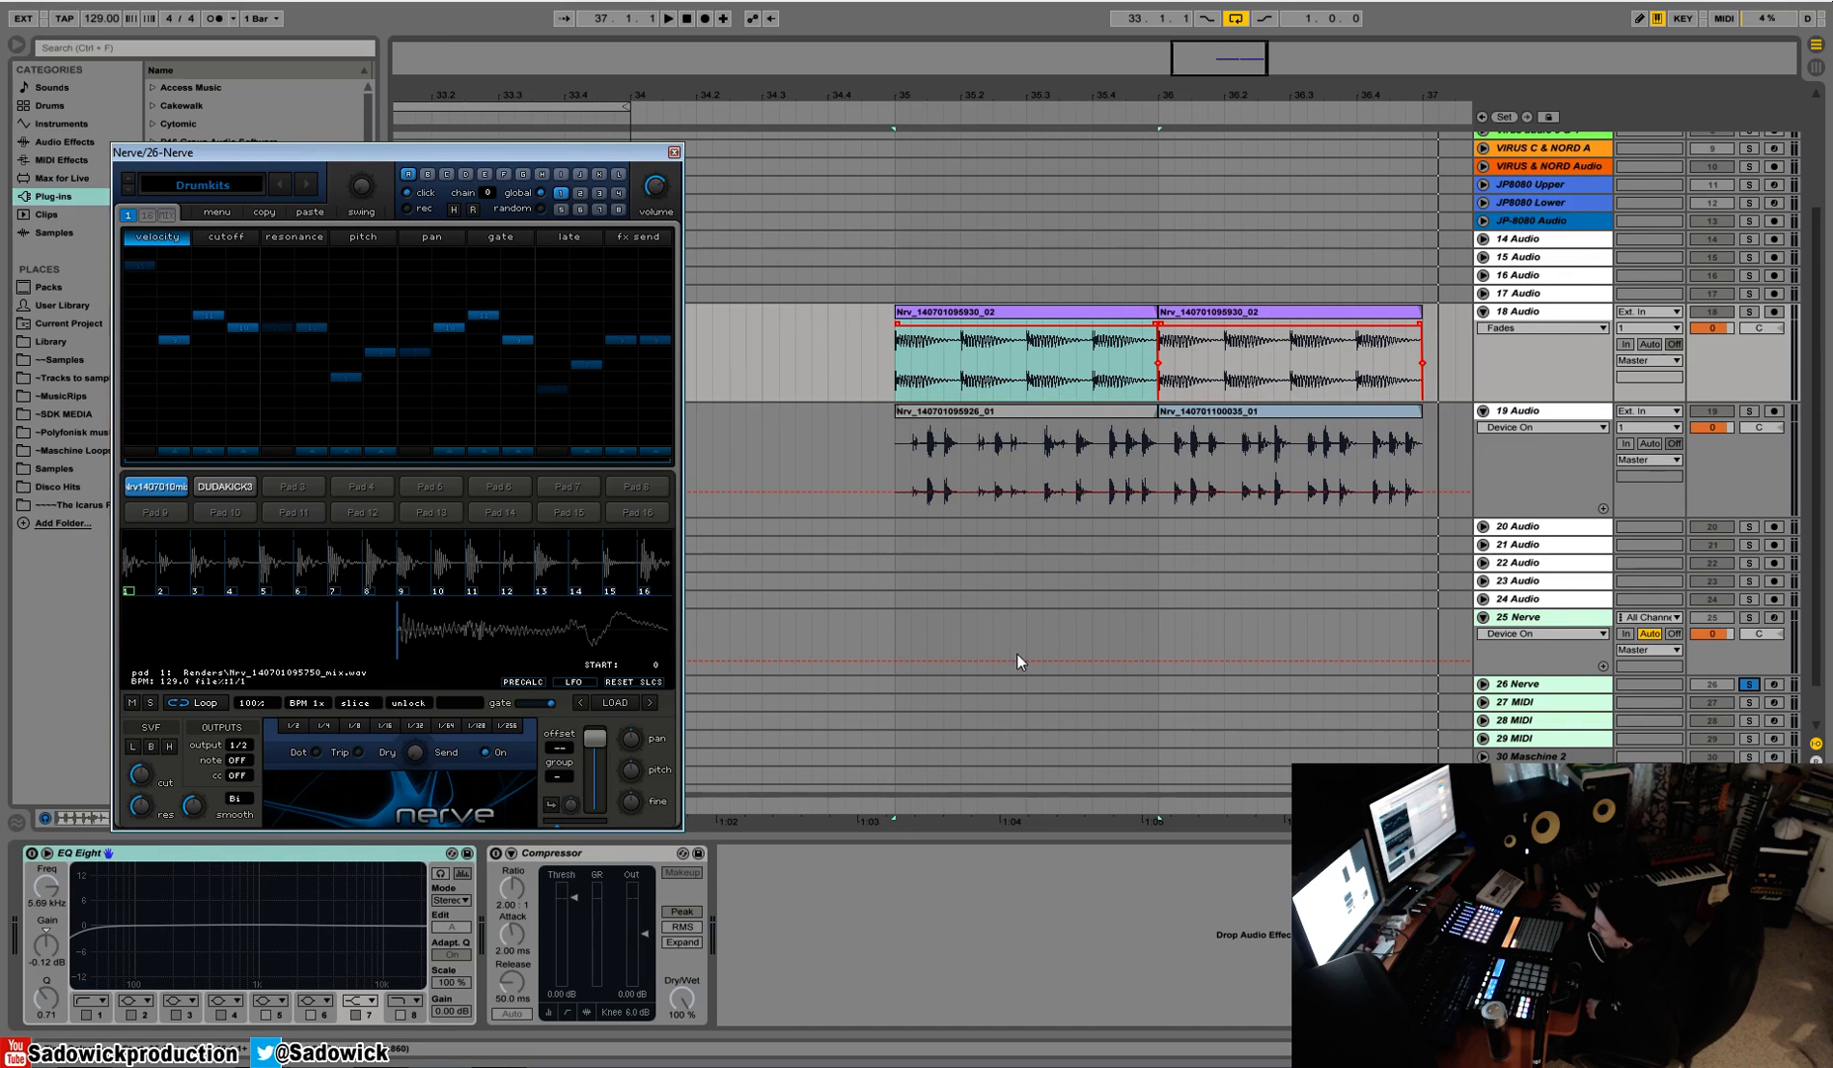
# Step: Load the rendered bar 35 clip from track 19 Audio onto pad 6 of Nerve, and view the clip's available commands
pyautogui.moveTo(1147, 358); pyautogui.dragTo(496, 487)
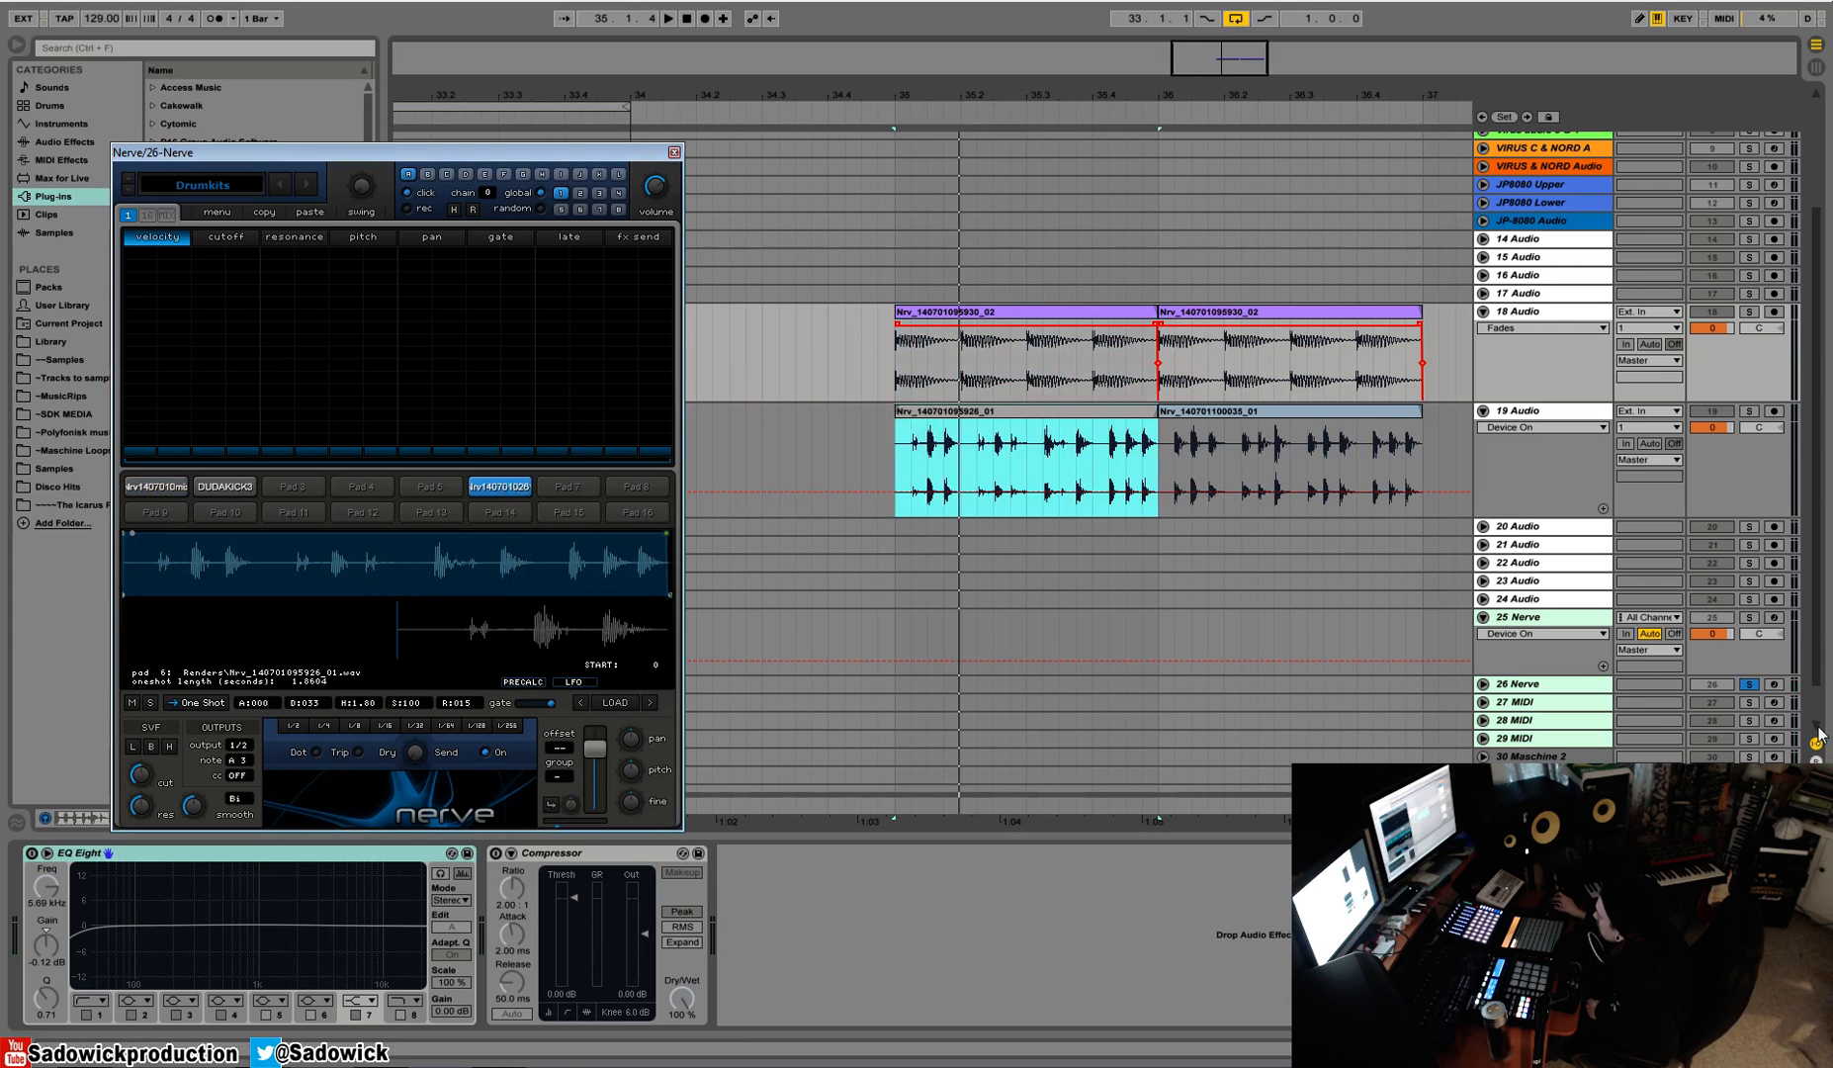
pyautogui.rightClick(1010, 420)
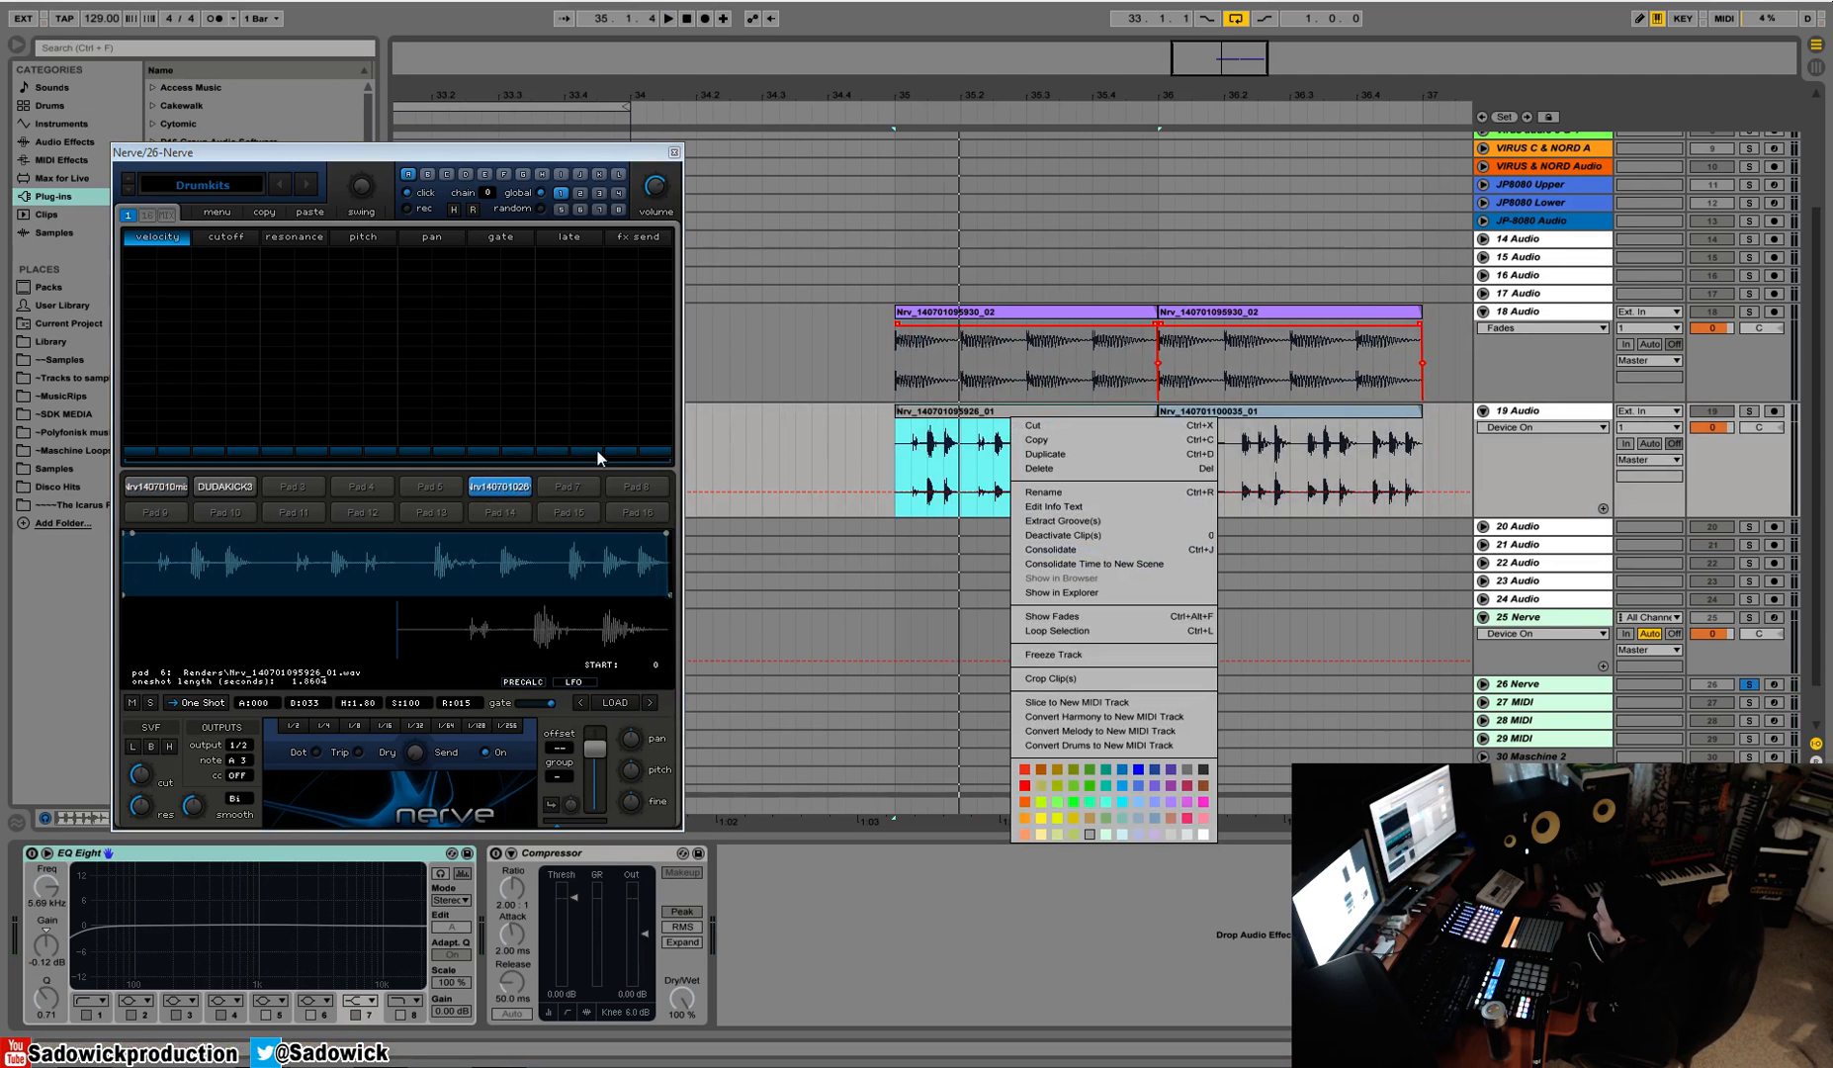
pyautogui.click(1016, 419)
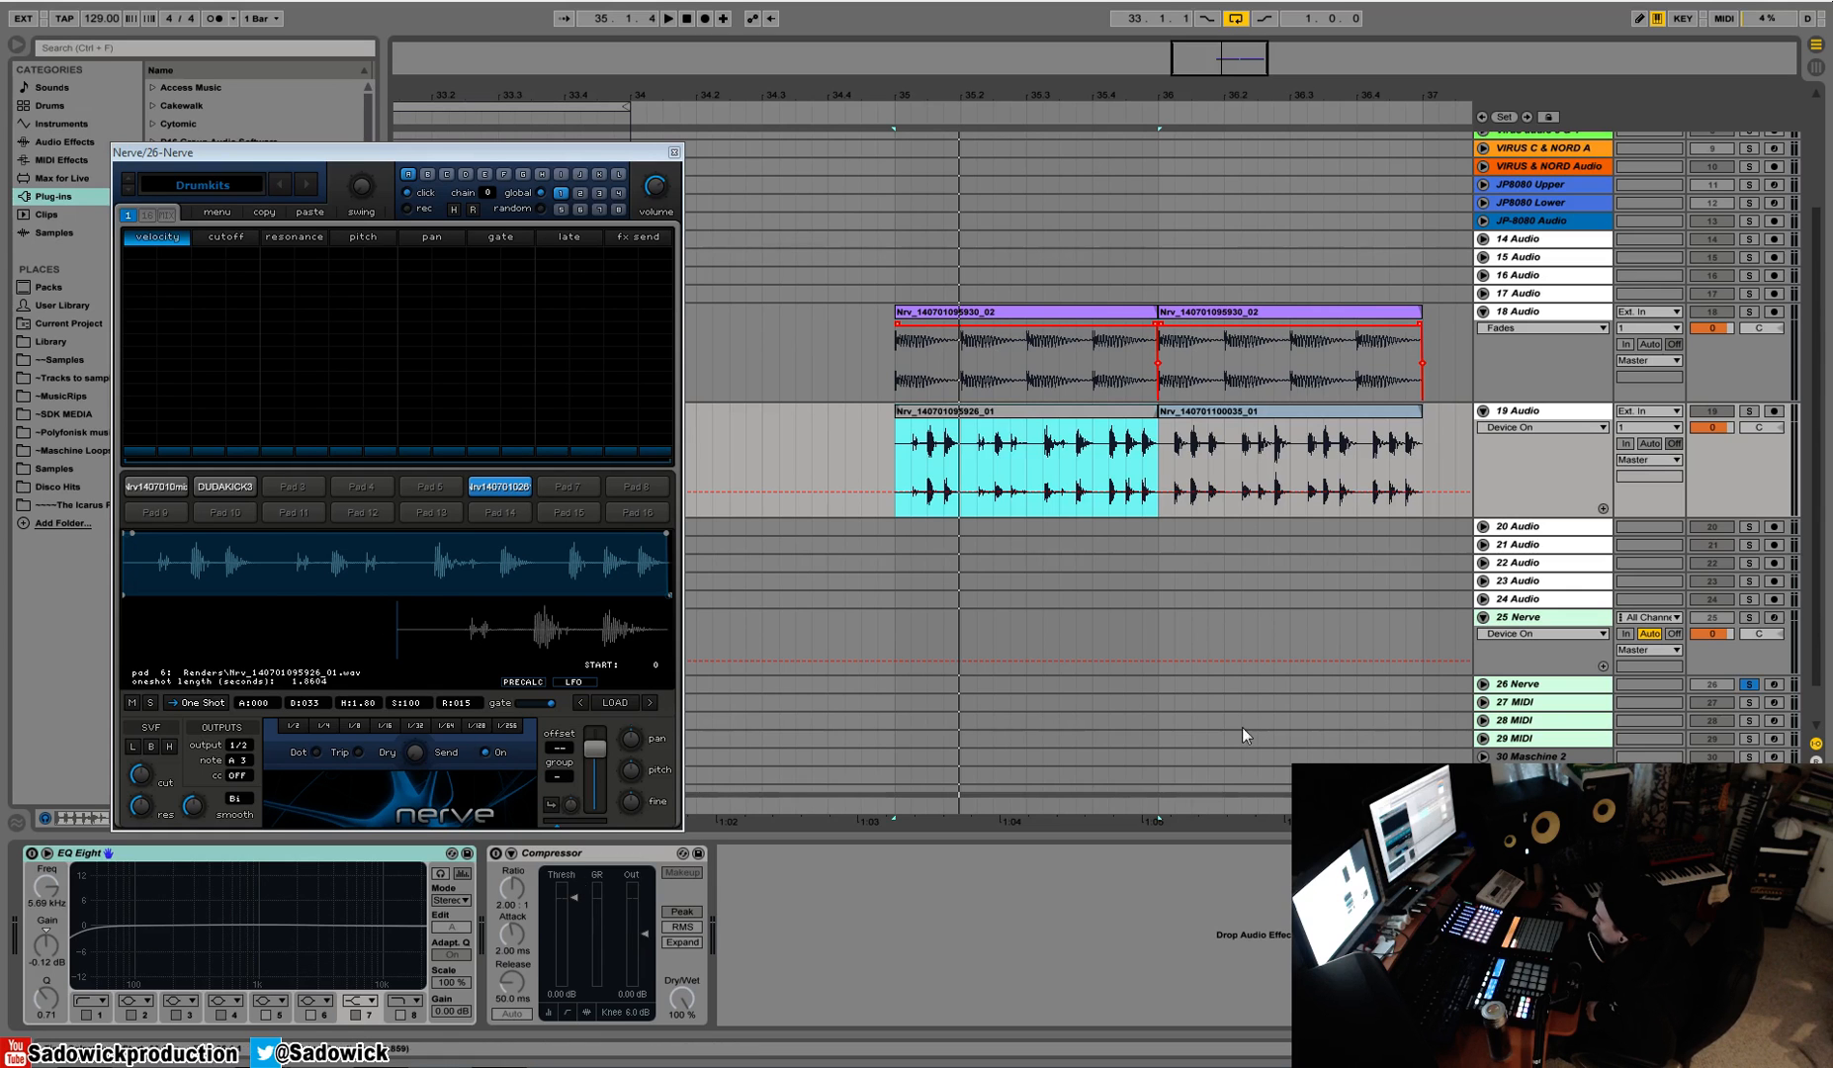
# Step: Switch Nerve to its wide layout and move its window clear of the clips on track 19 Audio
pyautogui.click(194, 219)
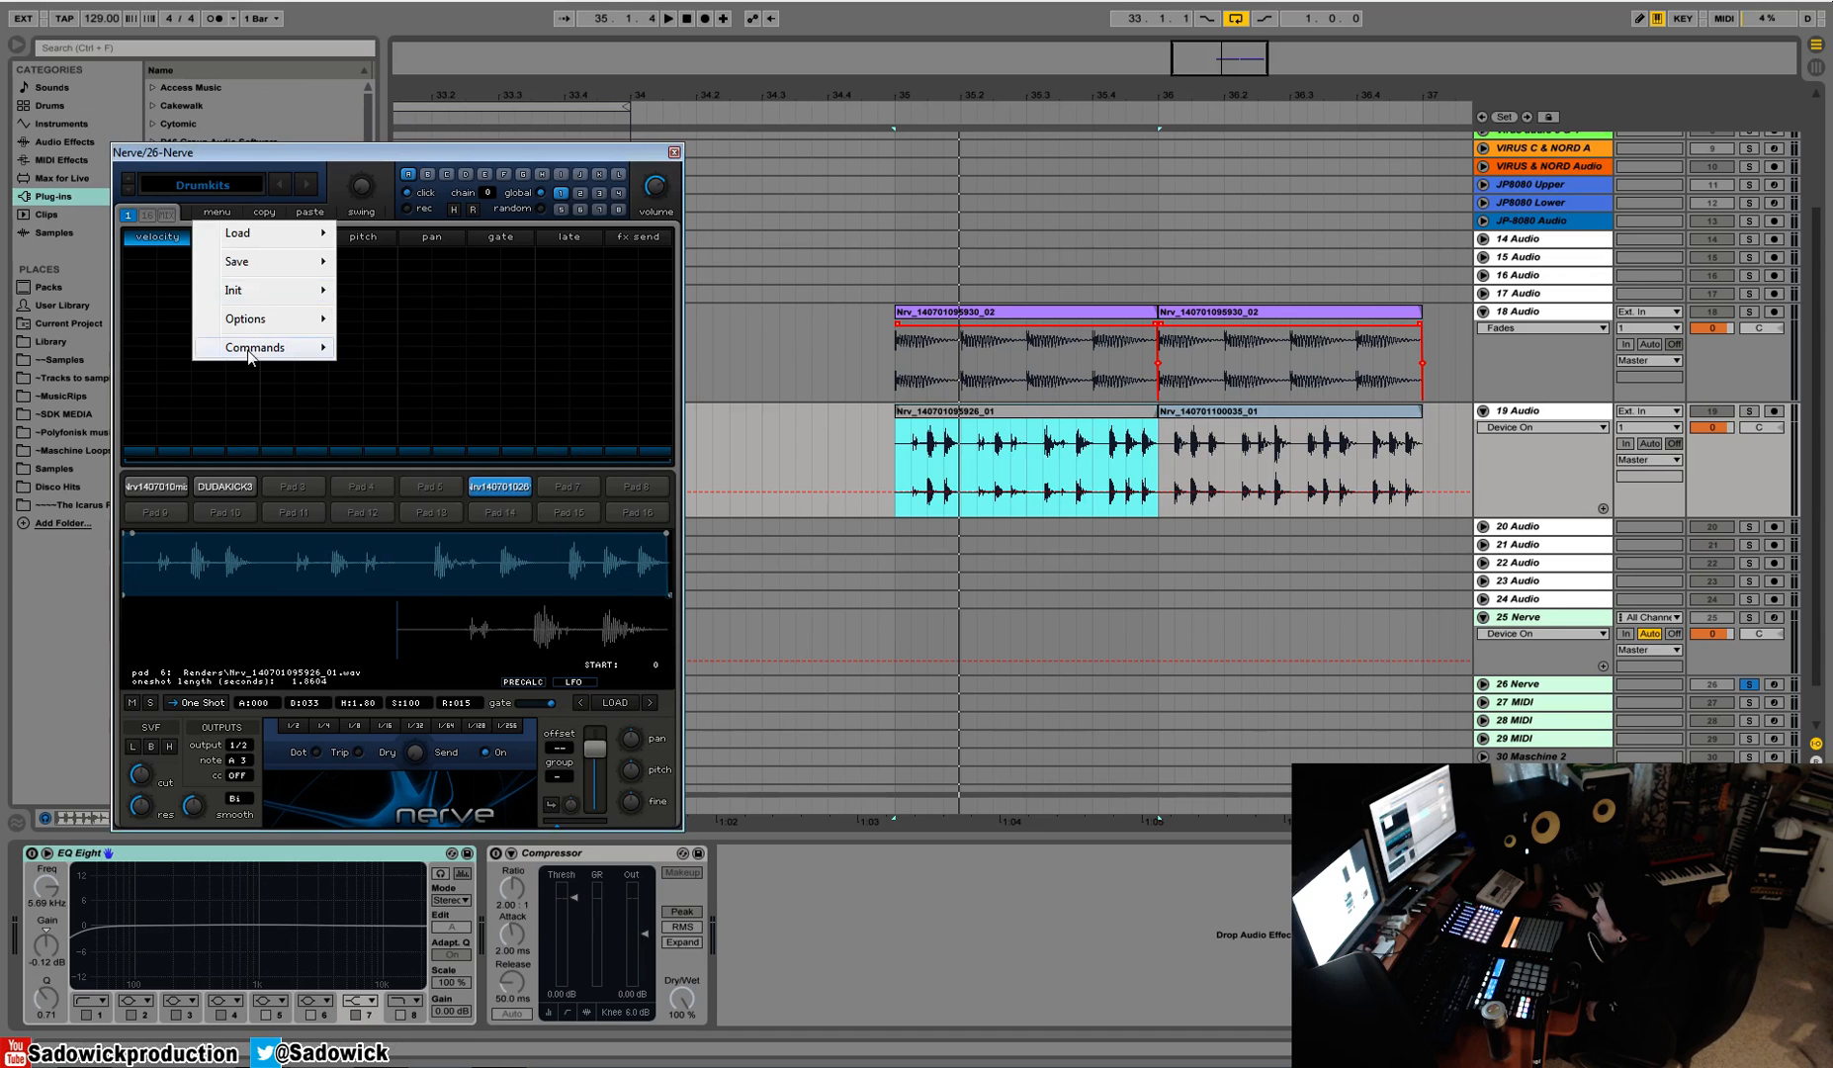
pyautogui.moveTo(253, 320)
pyautogui.click(461, 592)
pyautogui.moveTo(508, 159); pyautogui.dragTo(481, 19)
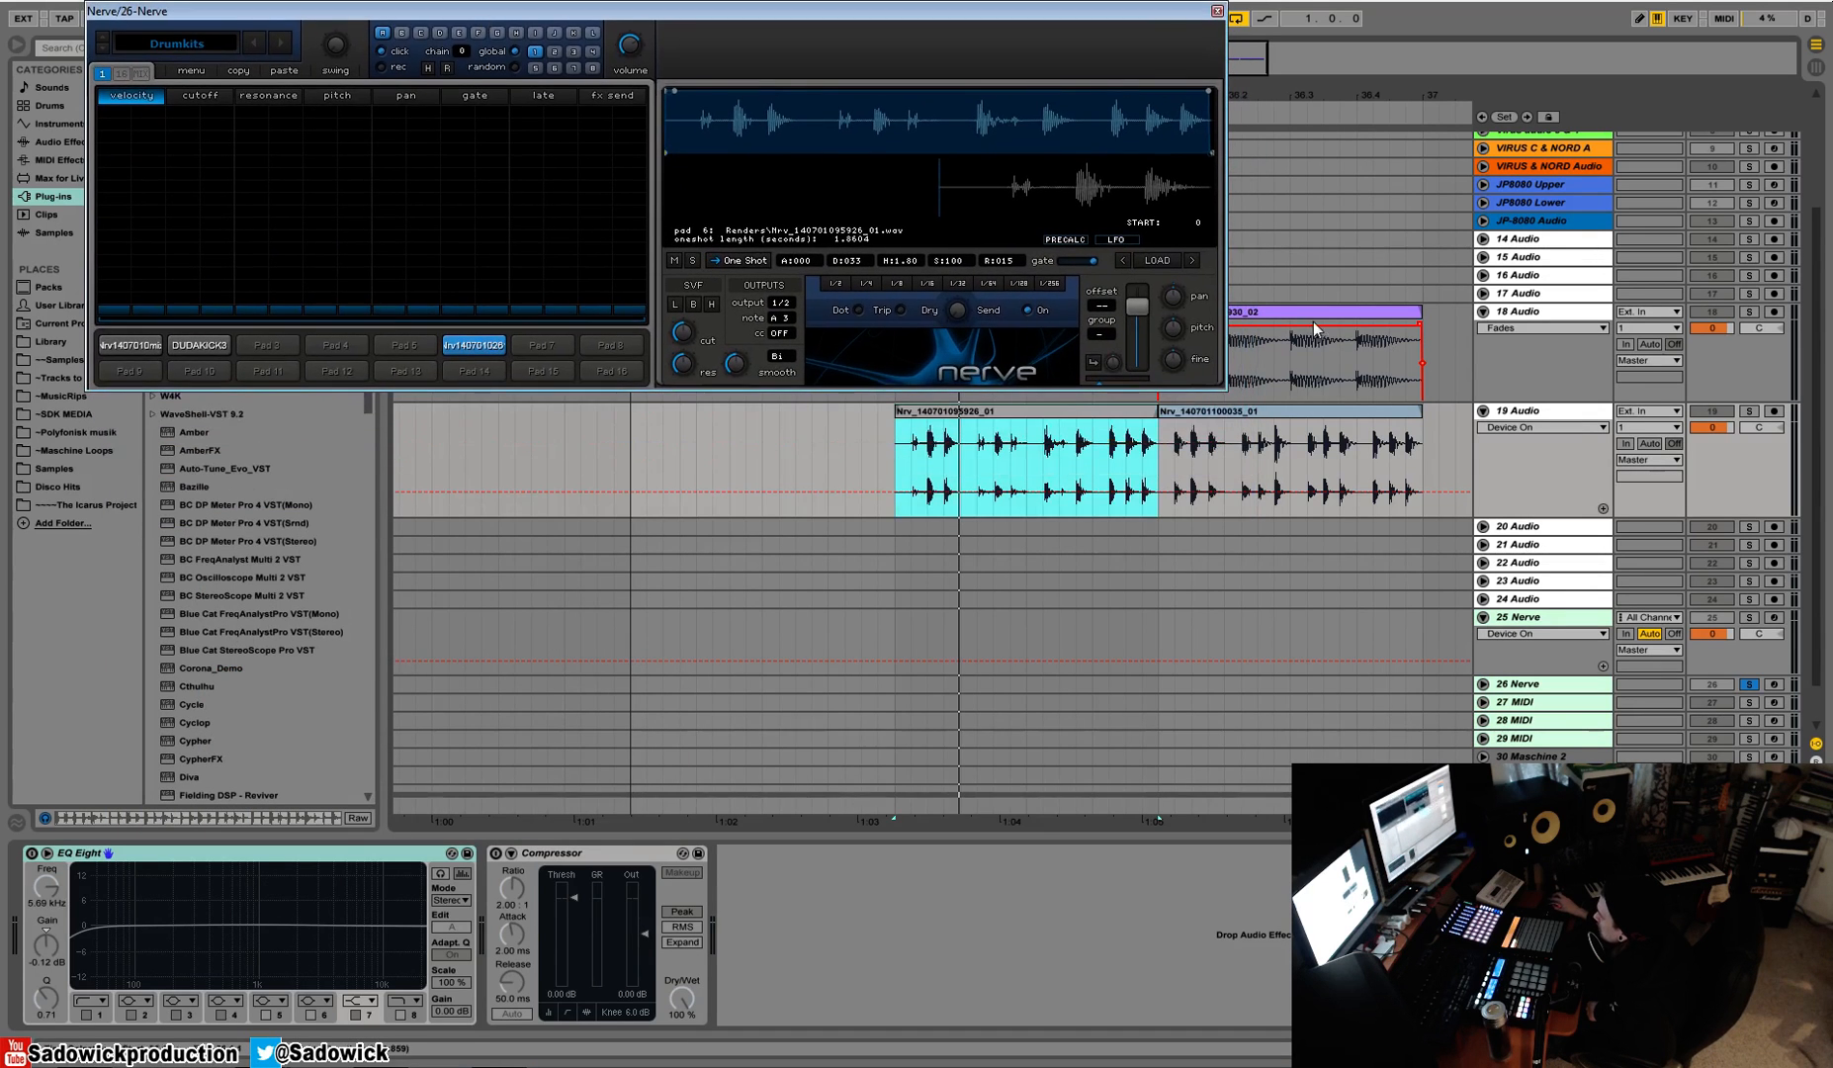
# Step: Duplicate track 26 Nerve and place the copy's plug-in window below the original Nerve window
pyautogui.click(1565, 684)
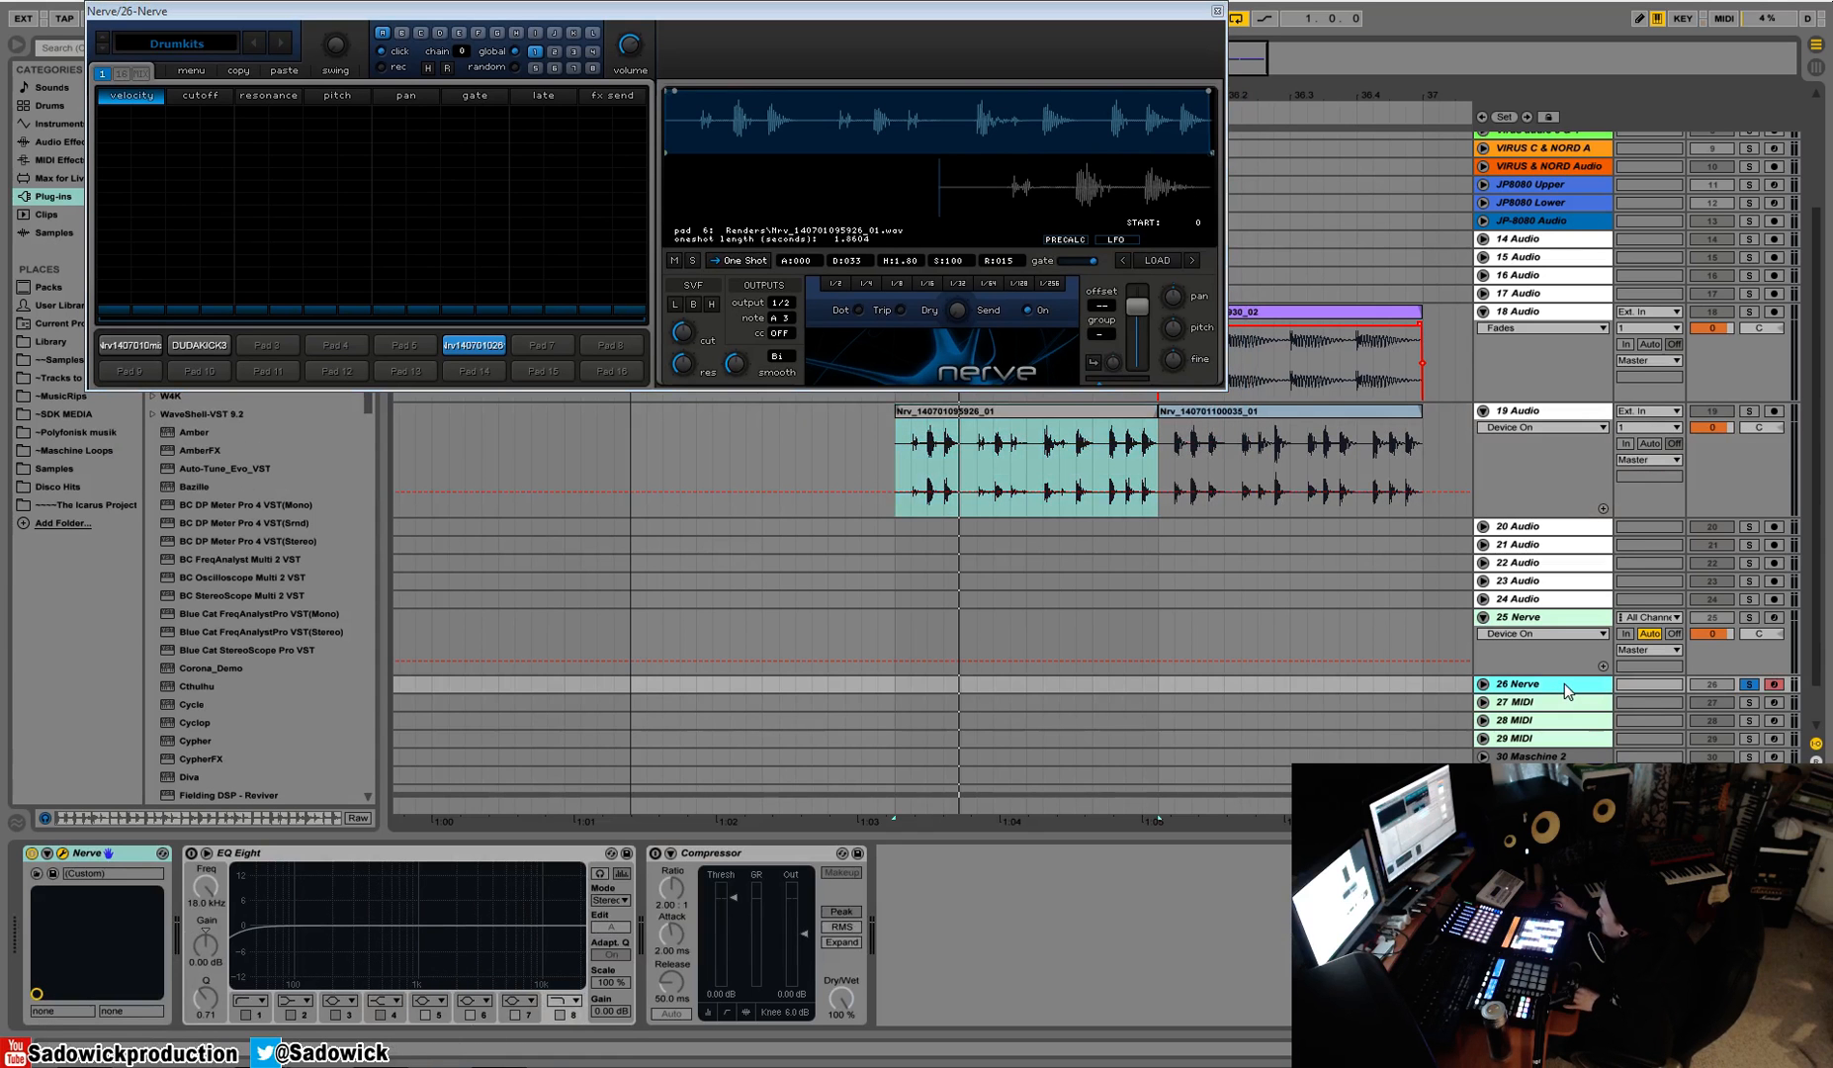
pyautogui.hotkey('ctrl', 'd')
pyautogui.moveTo(492, 14); pyautogui.dragTo(476, 396)
pyautogui.moveTo(523, 12); pyautogui.dragTo(528, 0)
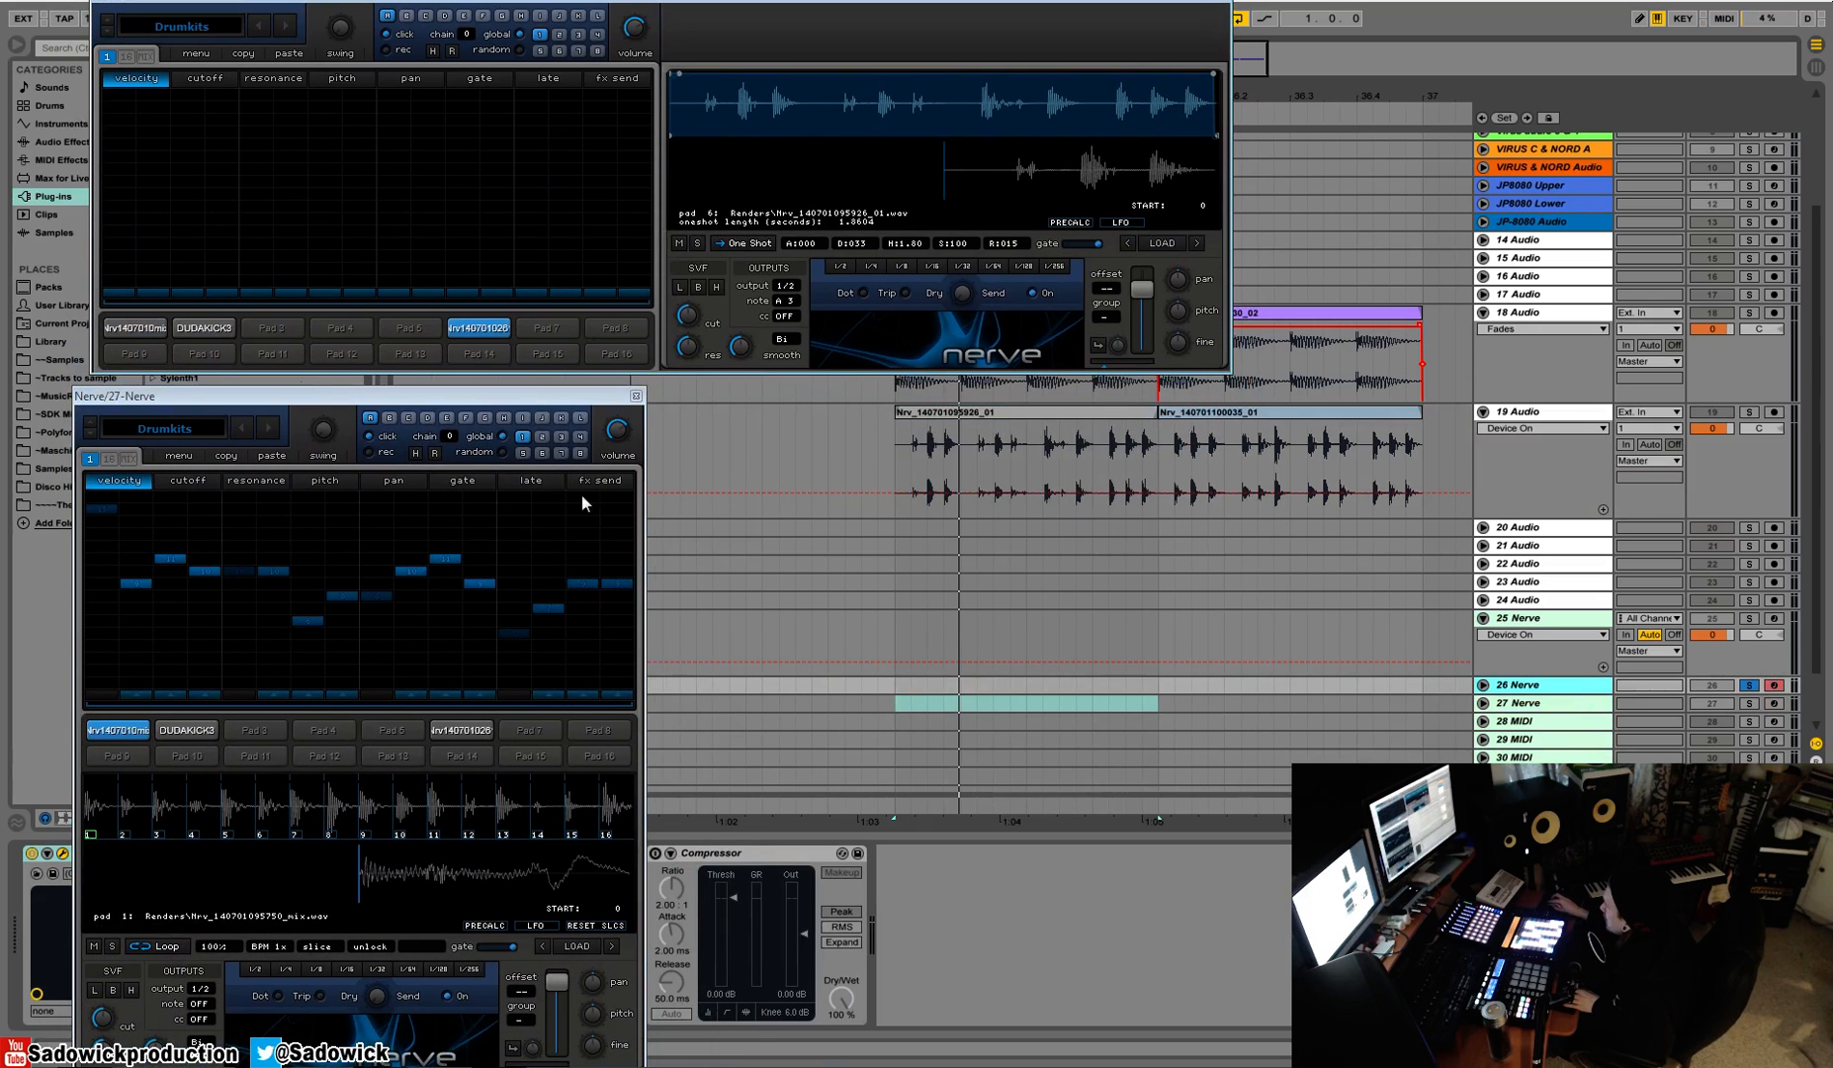